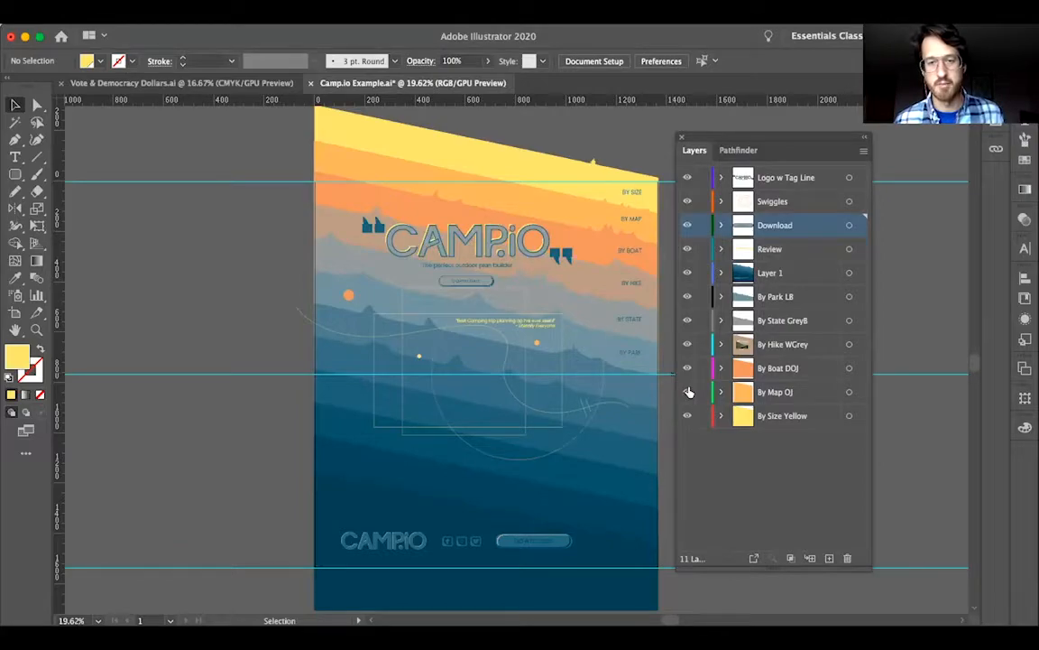
- Toggle the visibility of the By Map OJ and By Boat DOJ layers to check their artwork
{"action": "left_click", "coordinate": [689, 393]}
{"action": "left_click", "coordinate": [688, 393]}
{"action": "left_click", "coordinate": [688, 373]}
{"action": "left_click", "coordinate": [688, 369]}
{"action": "left_click", "coordinate": [687, 369]}
{"action": "left_click", "coordinate": [687, 369]}
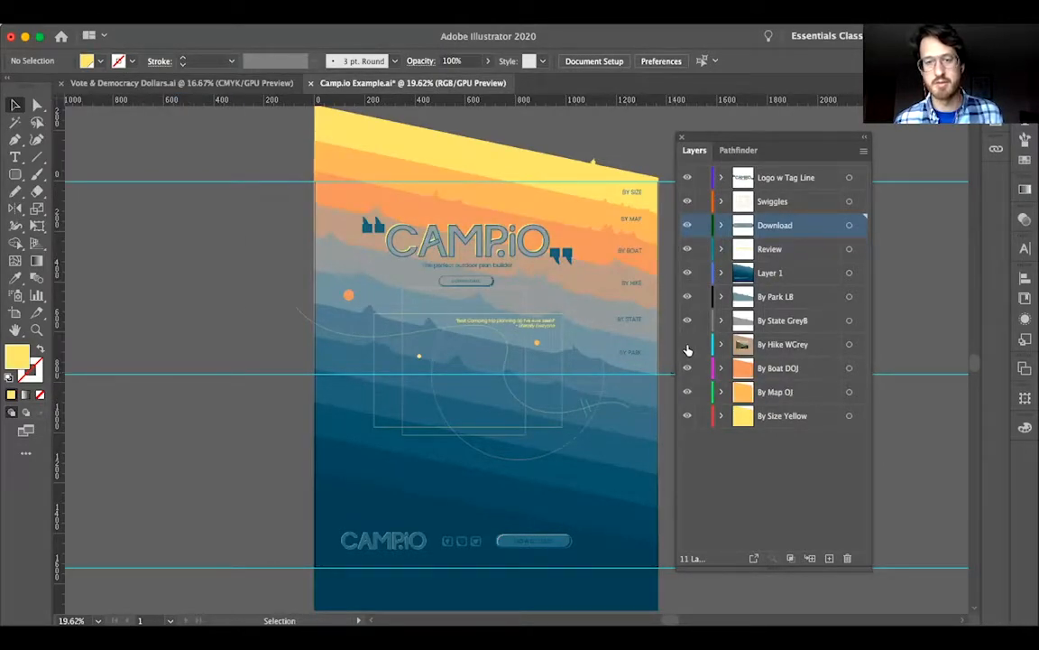
- Temporarily hide By State GreyB, By Park LB and Layer 1 to view the By Hike WGrey artwork, and show them again
{"action": "left_click", "coordinate": [710, 351]}
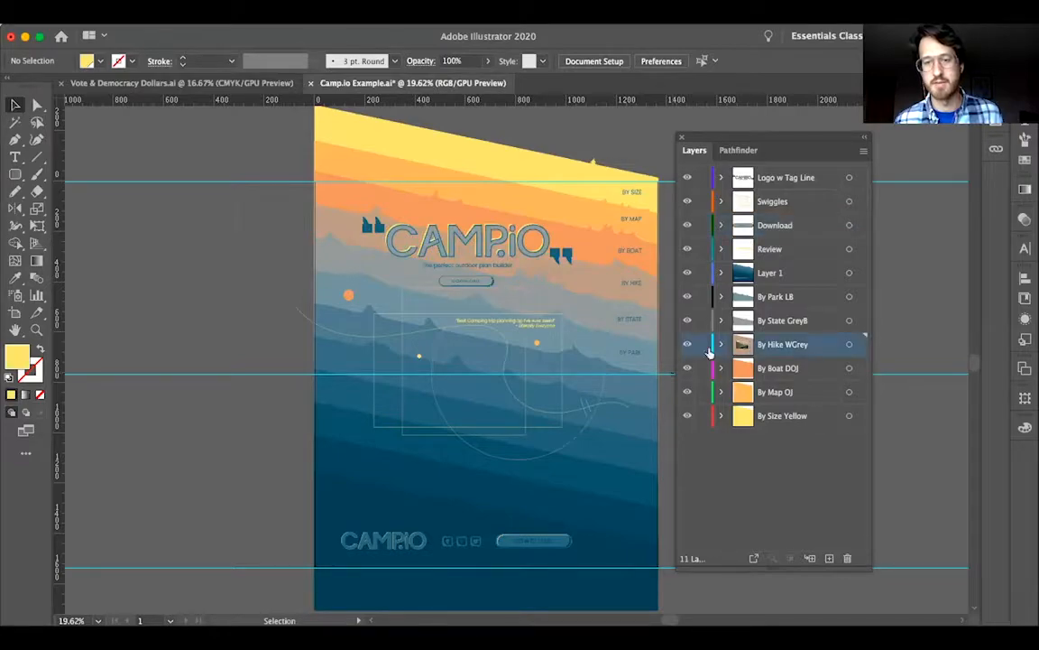
{"action": "left_click", "coordinate": [688, 321]}
{"action": "left_click", "coordinate": [688, 296]}
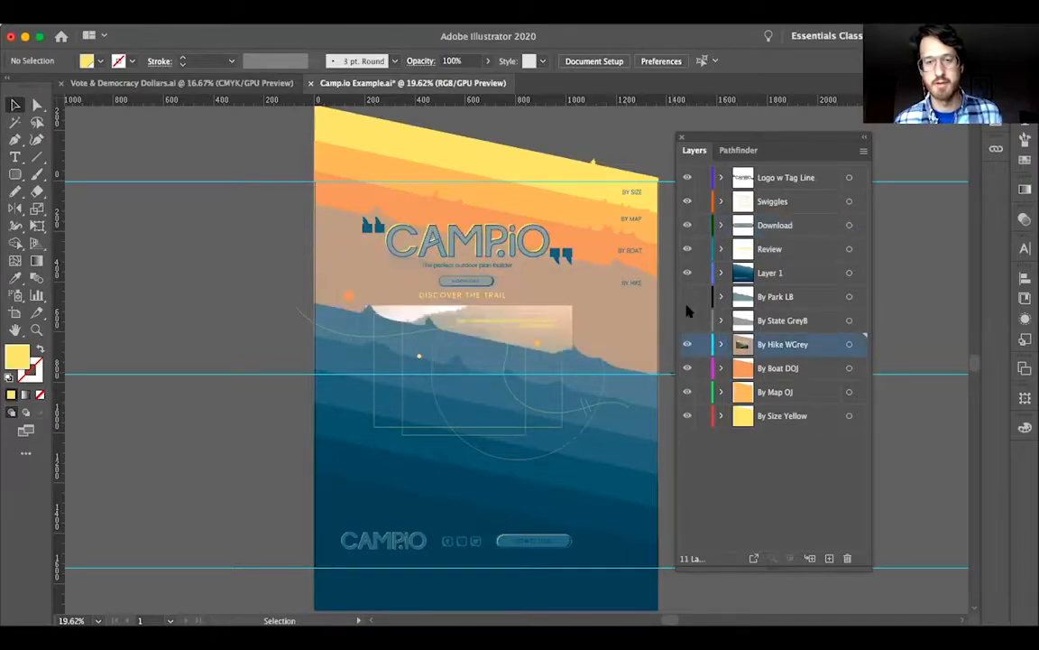
{"action": "left_click", "coordinate": [688, 273]}
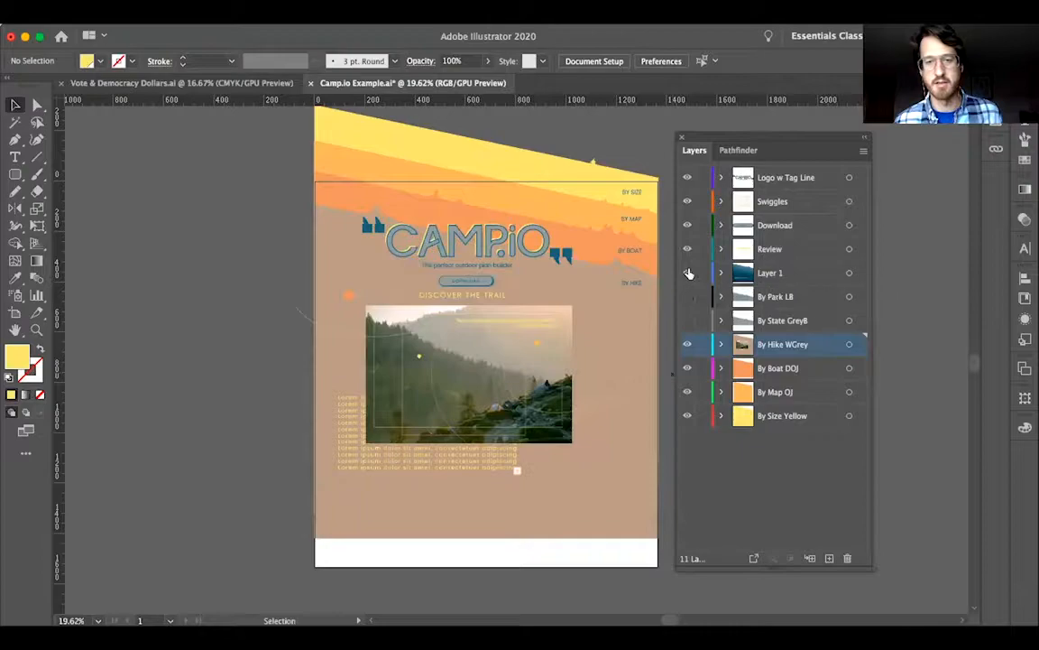
{"action": "left_click", "coordinate": [688, 273]}
{"action": "left_click", "coordinate": [687, 297]}
{"action": "left_click", "coordinate": [688, 320]}
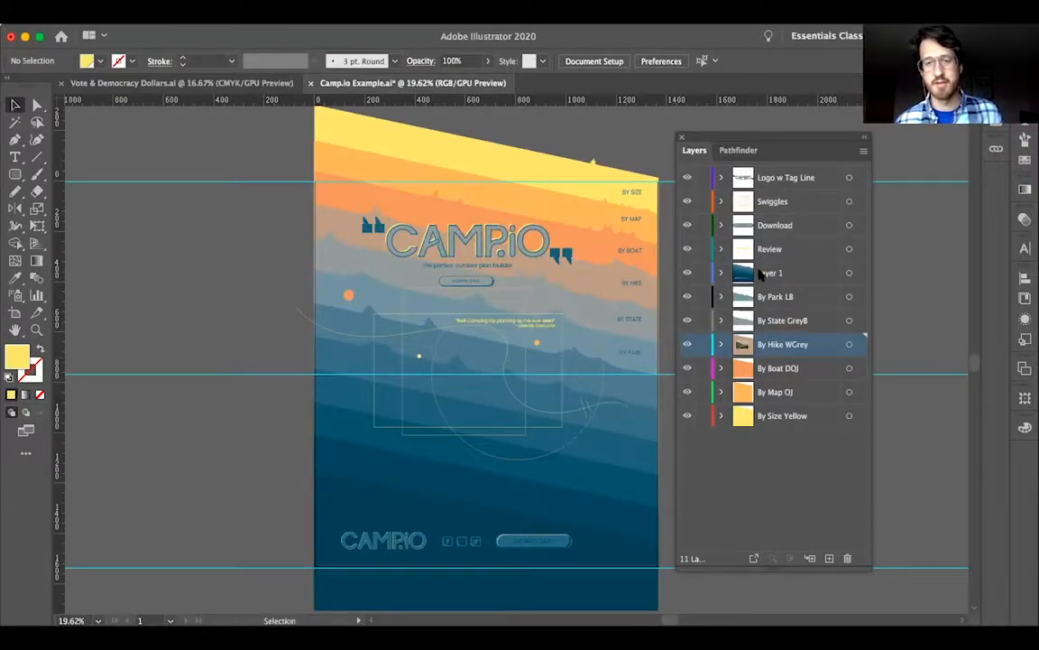
- Move the topmost blue mountain path out of Layer 1 onto a new layer placed between Layer 1 and By Park LB
{"action": "left_click", "coordinate": [642, 396]}
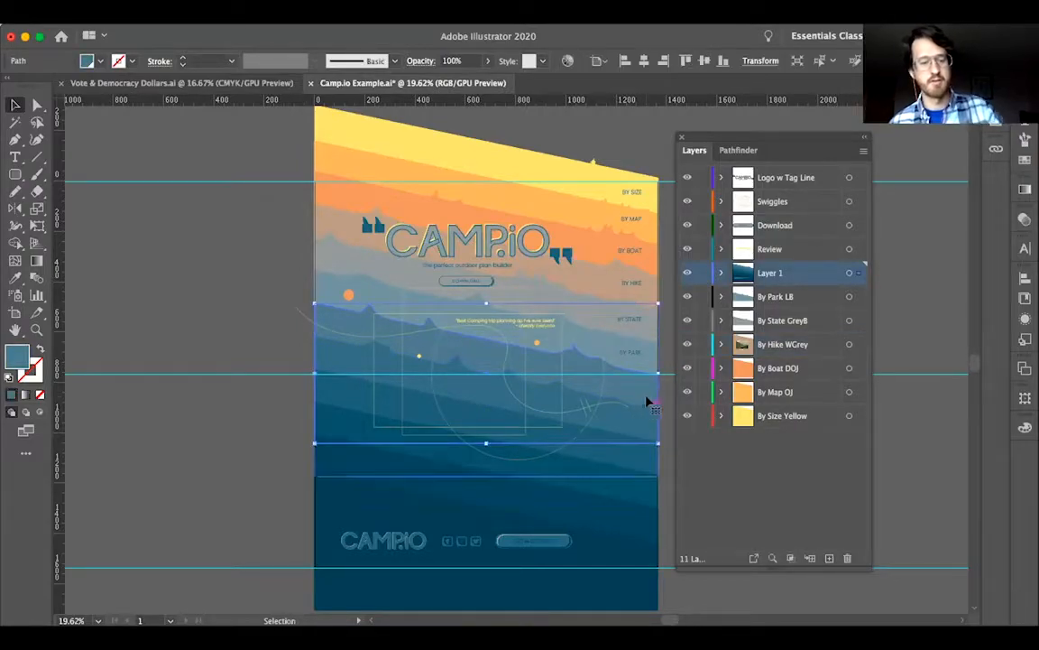
{"action": "key", "text": "a"}
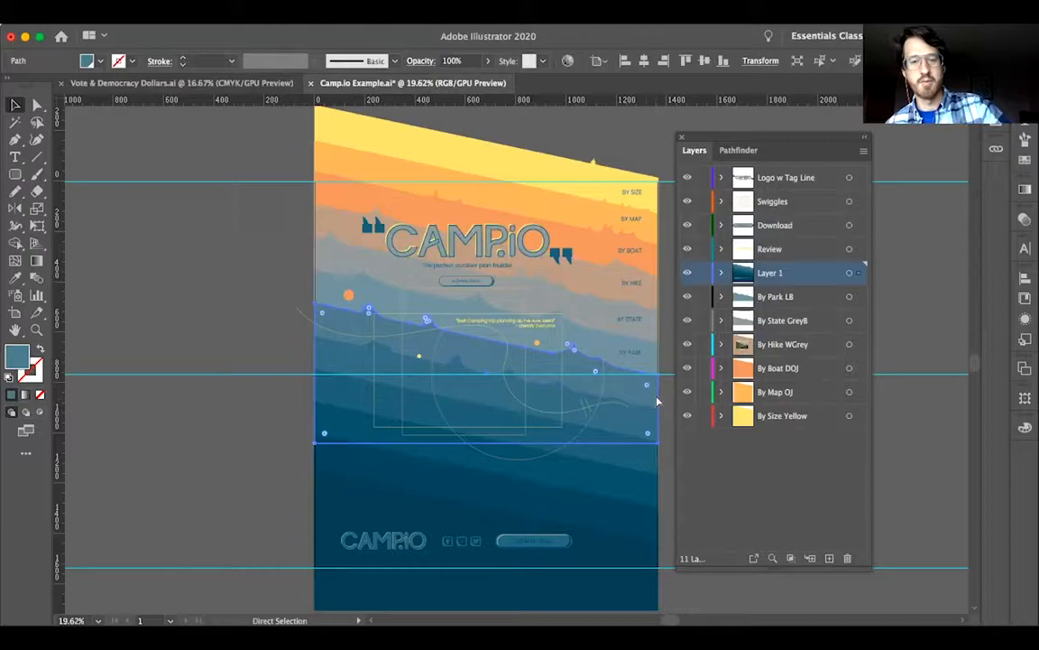
{"action": "key", "text": "v"}
{"action": "key", "text": "super+shift+a"}
{"action": "left_click", "coordinate": [829, 558]}
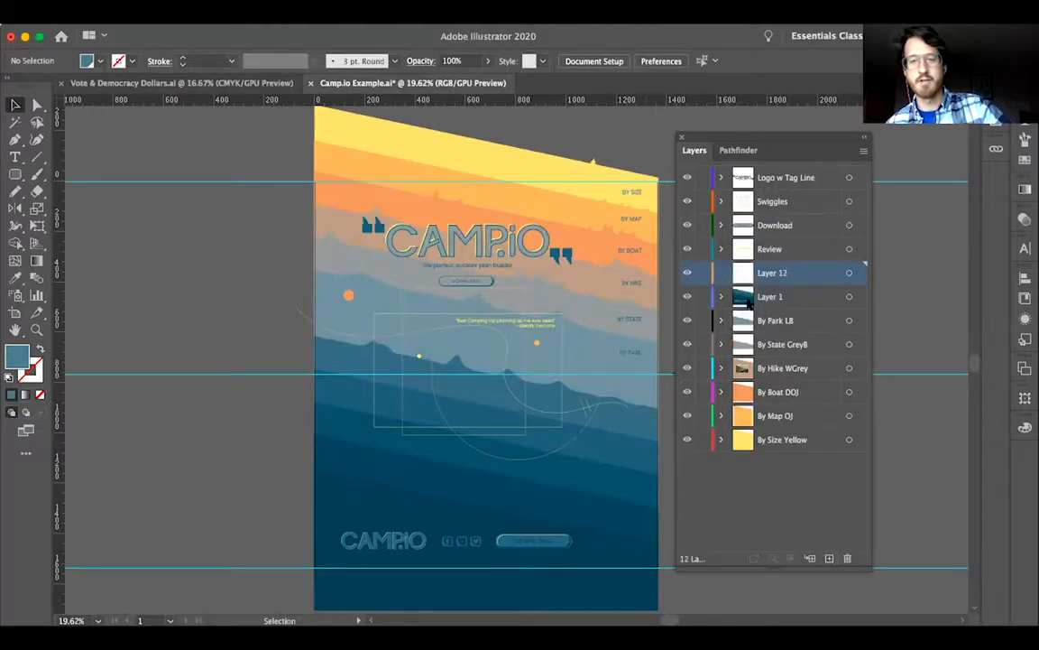
{"action": "left_click_drag", "start_coordinate": [744, 283], "coordinate": [753, 309]}
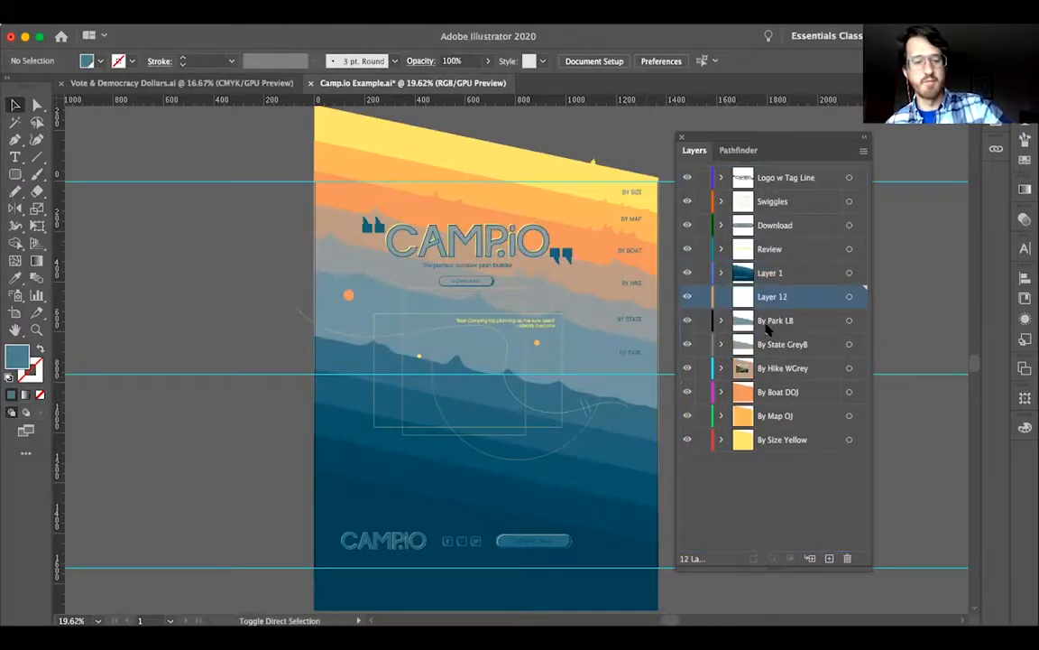
{"action": "key", "text": "super+f"}
{"action": "left_click", "coordinate": [763, 495]}
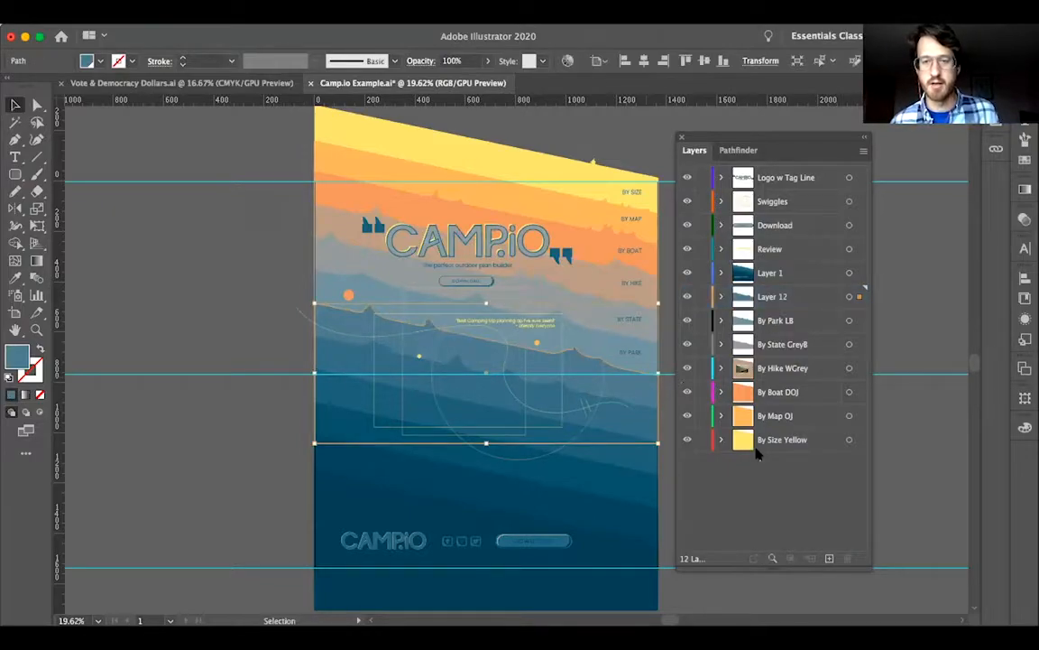
{"action": "left_click", "coordinate": [669, 437]}
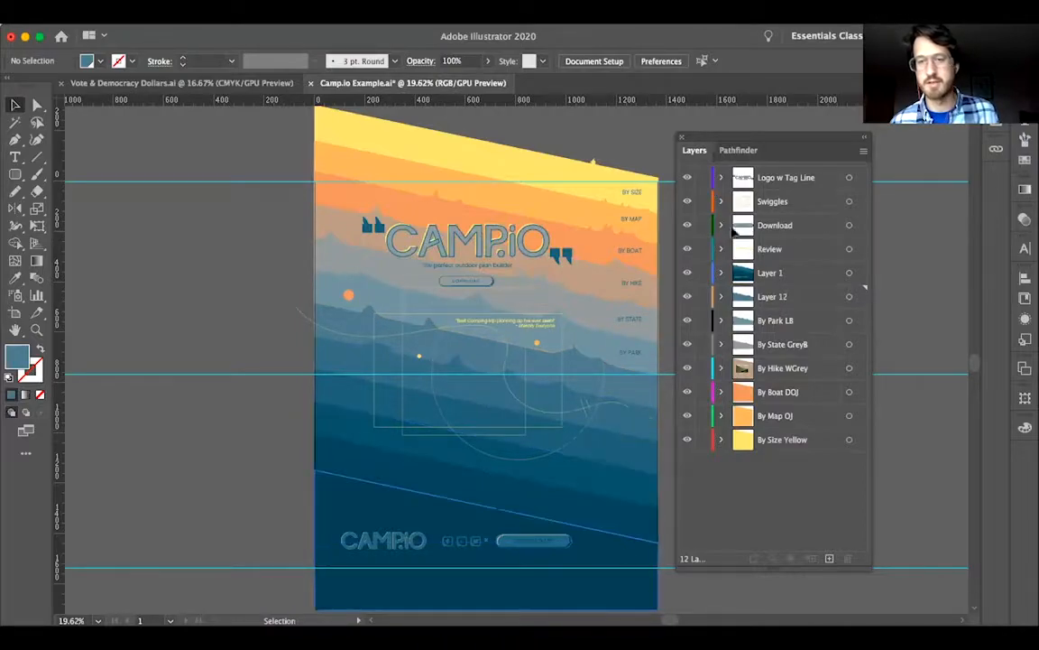
- Rename the new layer above By Park LB as "Below Park"
{"action": "left_click", "coordinate": [864, 151]}
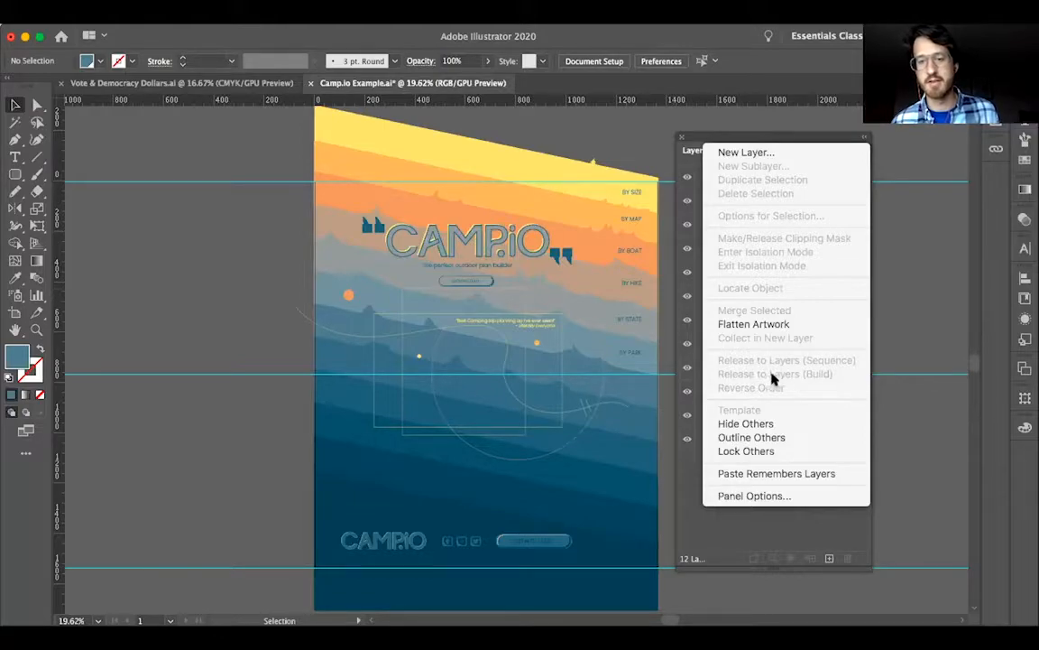
{"action": "left_click", "coordinate": [758, 539]}
{"action": "left_click", "coordinate": [738, 302]}
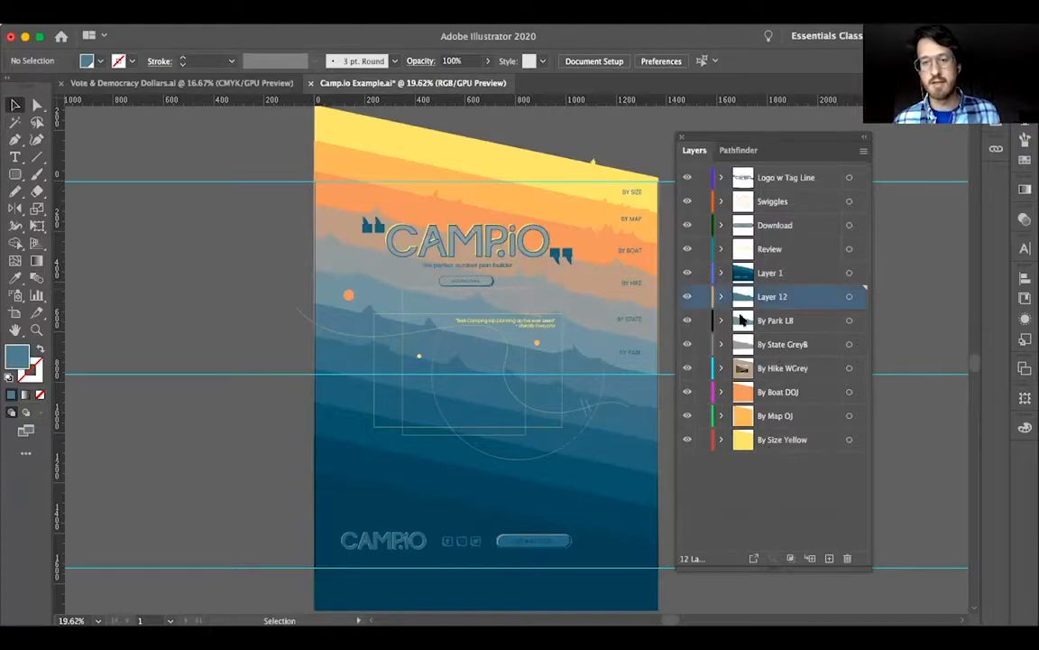
{"action": "left_click", "coordinate": [687, 296]}
{"action": "double_click", "coordinate": [774, 297]}
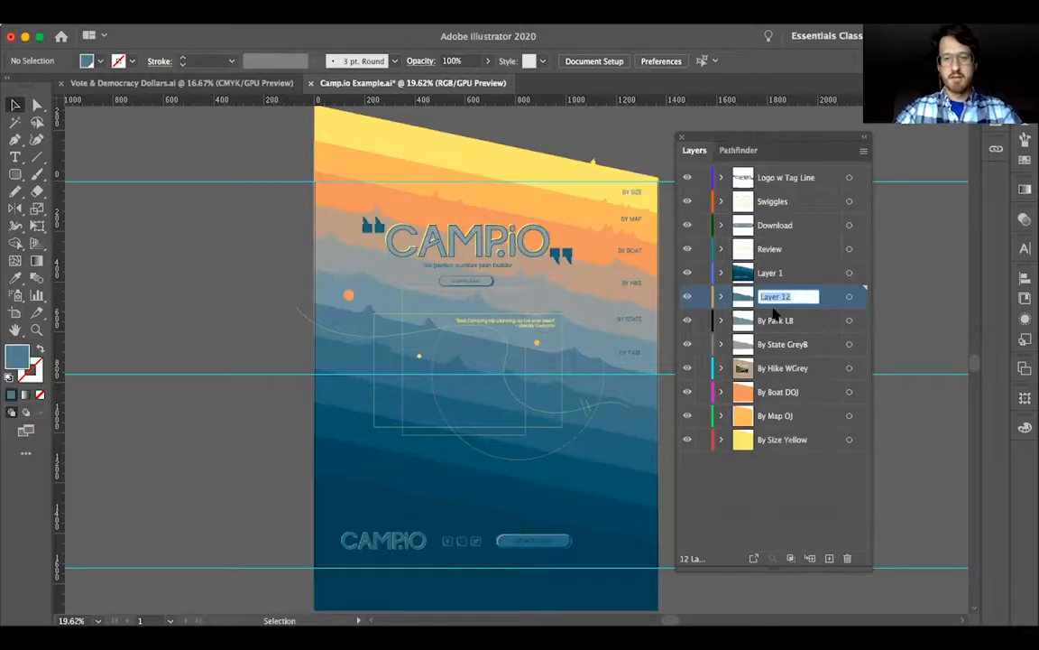
{"action": "type", "text": "Below H"}
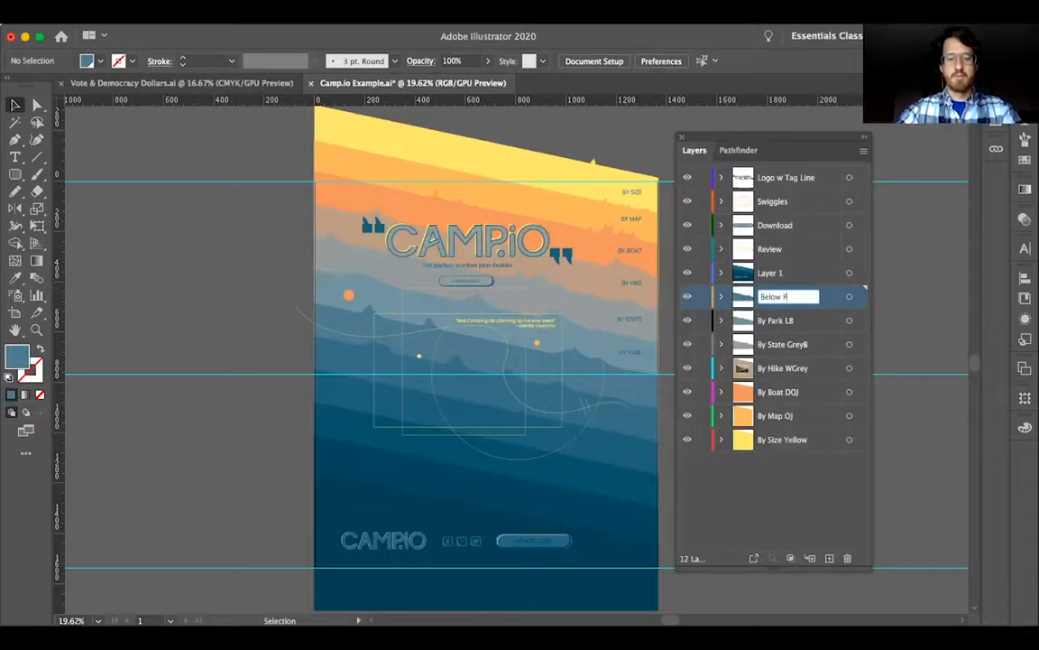
{"action": "type", "text": "ark"}
{"action": "key", "text": "Return"}
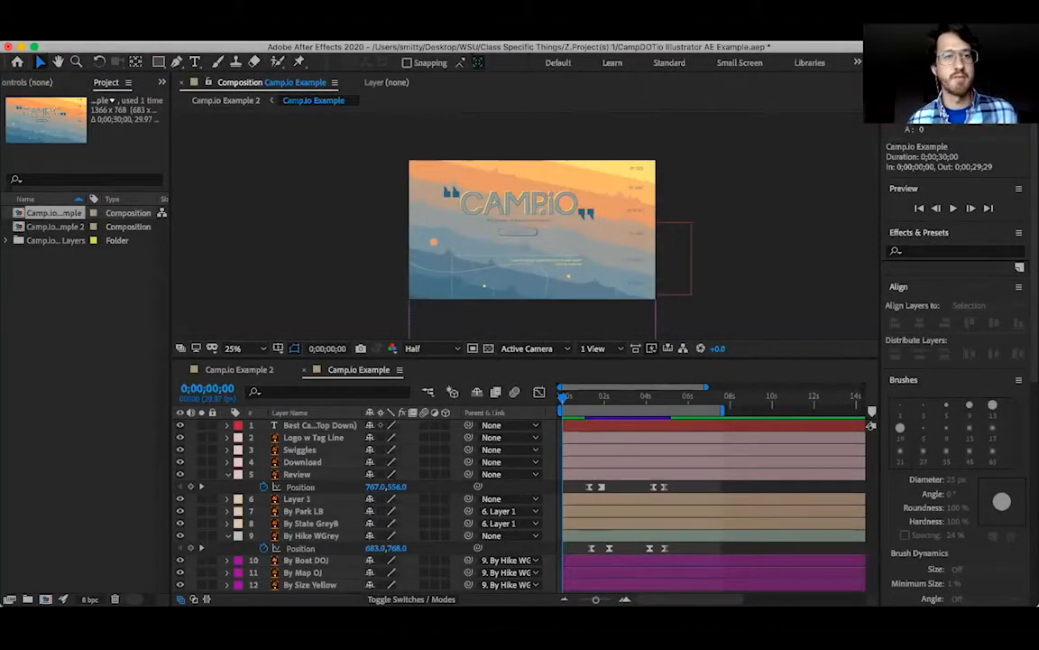
- Switch to After Effects, open the Camp.io Example 2 composition's timeline and extend its visible time range to the full 30 seconds
{"action": "left_click", "coordinate": [123, 35]}
{"action": "mouse_move", "coordinate": [203, 36]}
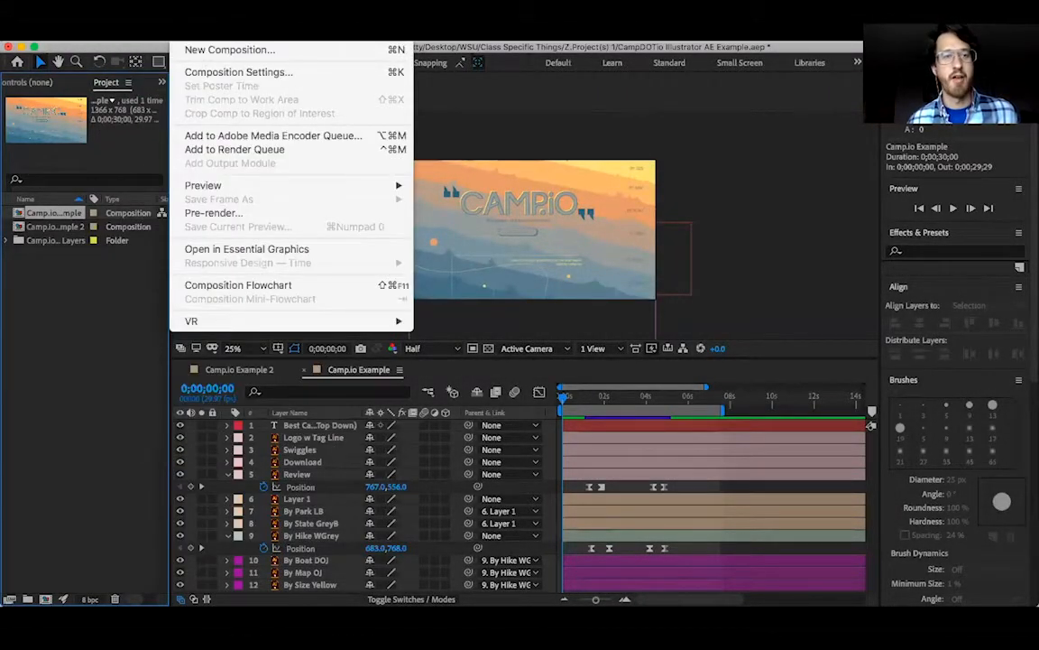
{"action": "left_click", "coordinate": [246, 298]}
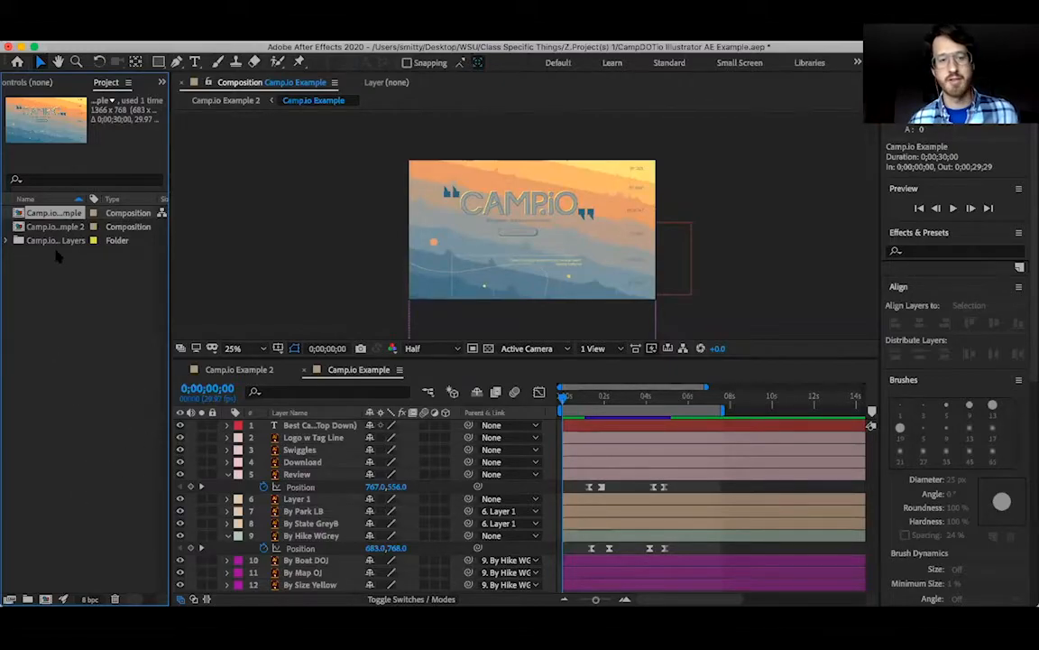
{"action": "left_click", "coordinate": [242, 370]}
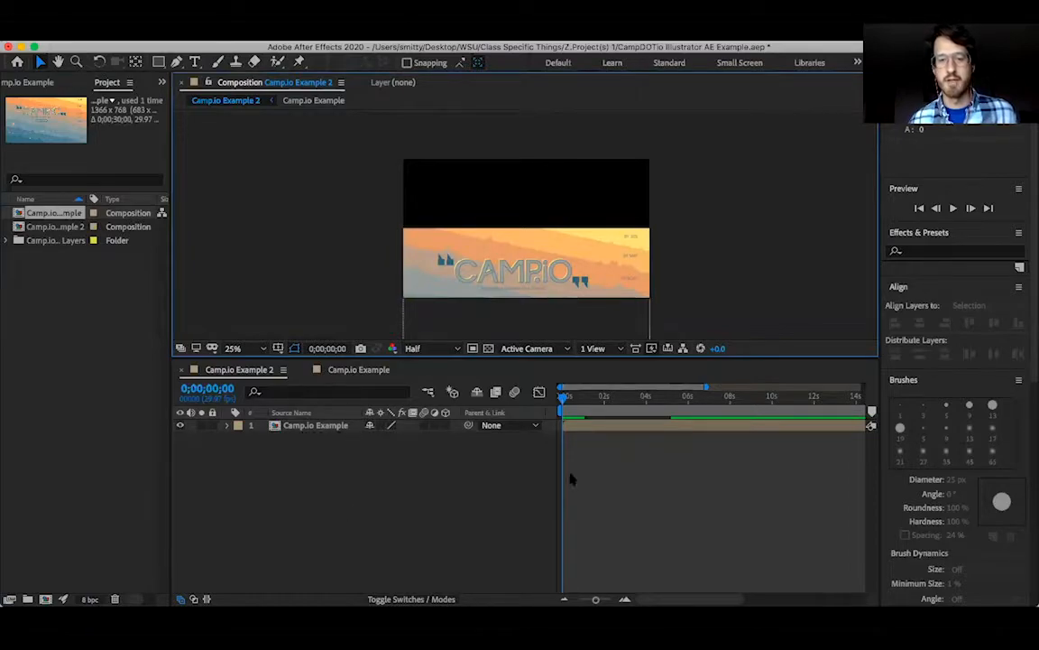
{"action": "mouse_move", "coordinate": [564, 402]}
{"action": "left_mouse_down"}
{"action": "mouse_move", "coordinate": [704, 414]}
{"action": "mouse_move", "coordinate": [555, 421]}
{"action": "left_mouse_up"}
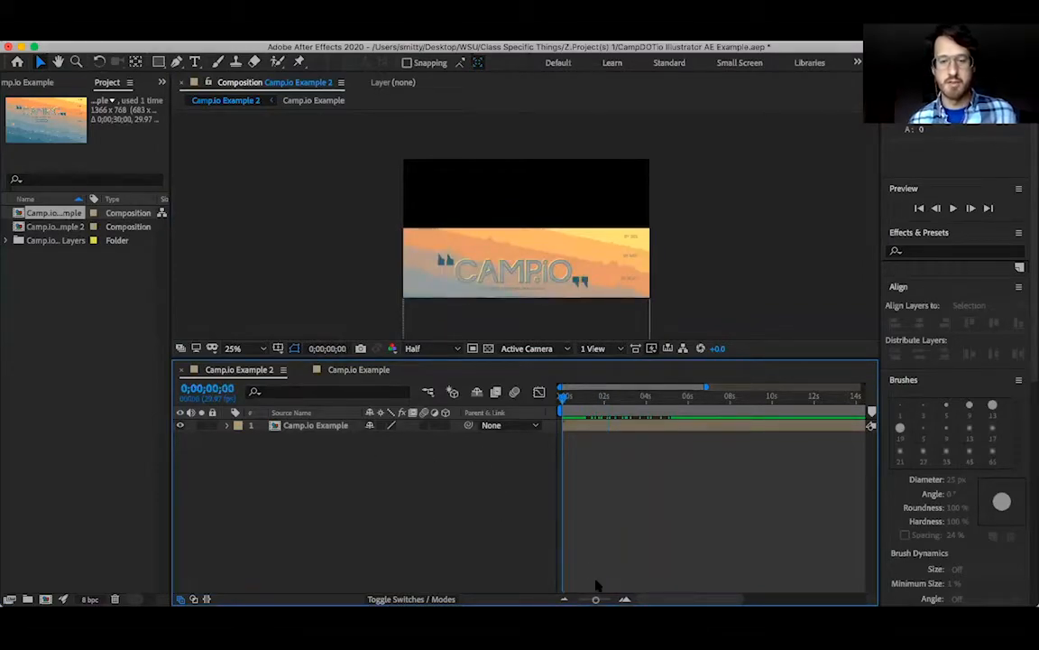
{"action": "left_click_drag", "start_coordinate": [705, 389], "coordinate": [862, 389]}
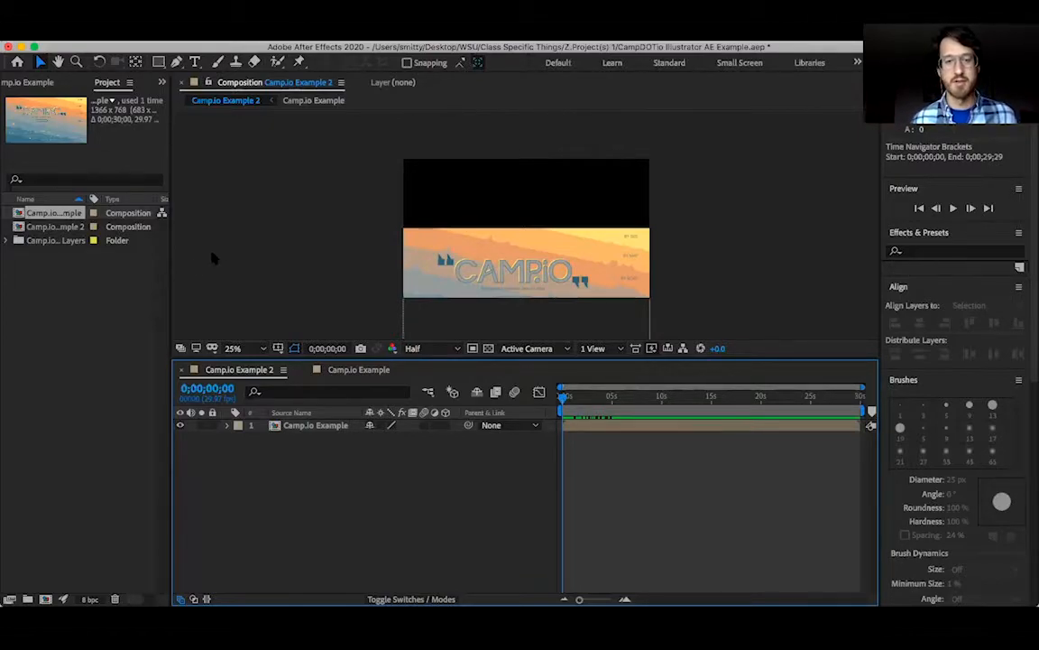
- Review the dimensions and duration in the Camp.io Example 2 composition settings, and close them without changes
{"action": "left_click", "coordinate": [298, 425]}
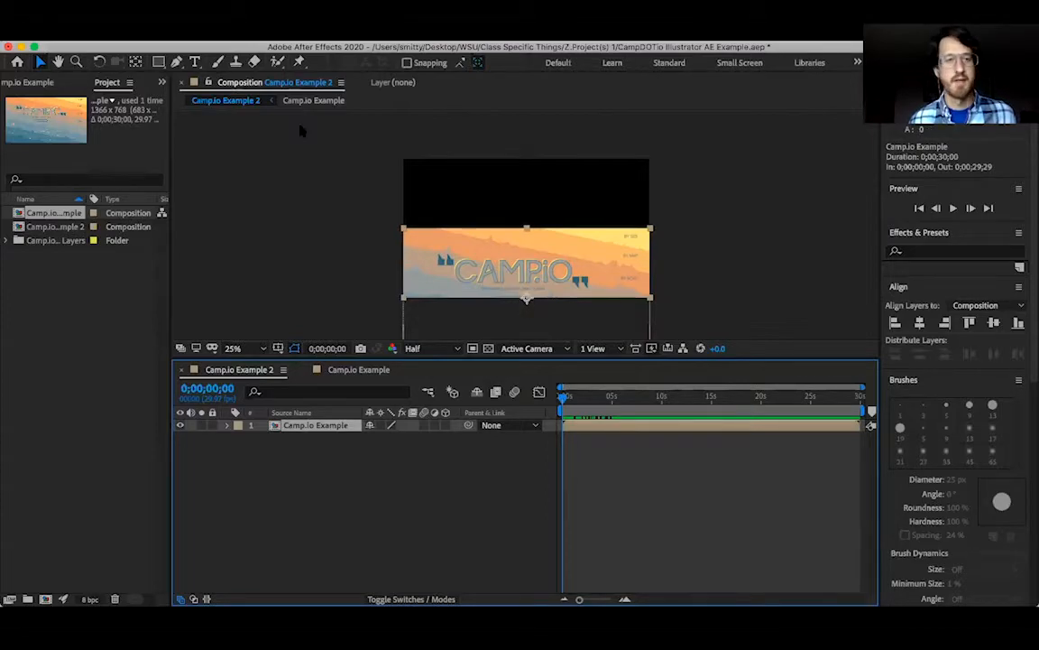
{"action": "left_click", "coordinate": [204, 35]}
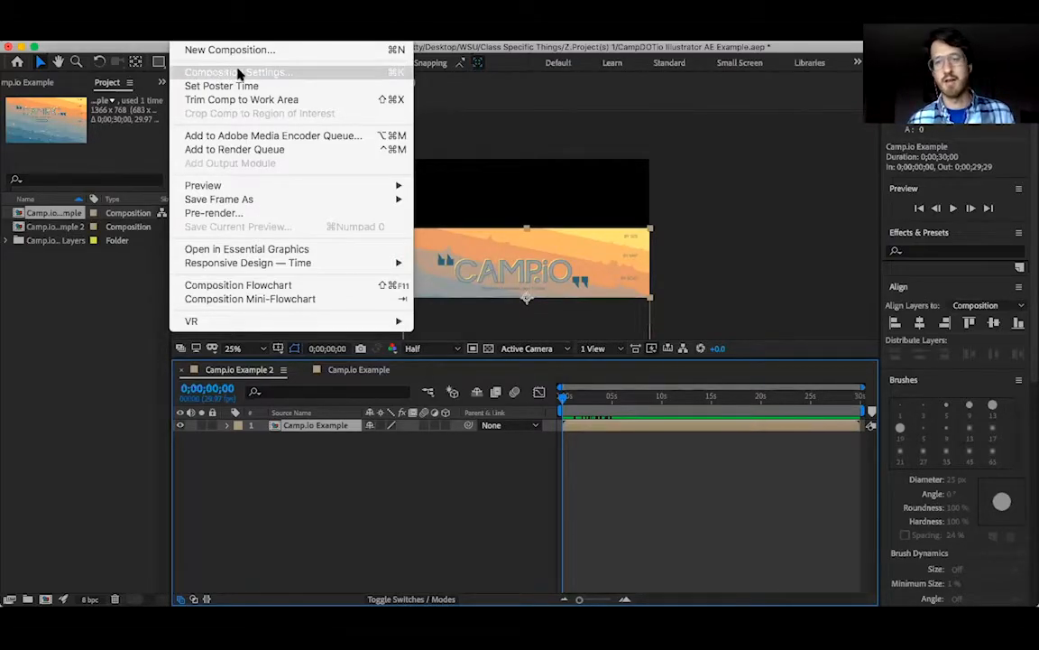
{"action": "left_click", "coordinate": [488, 282]}
{"action": "key", "text": "super+k"}
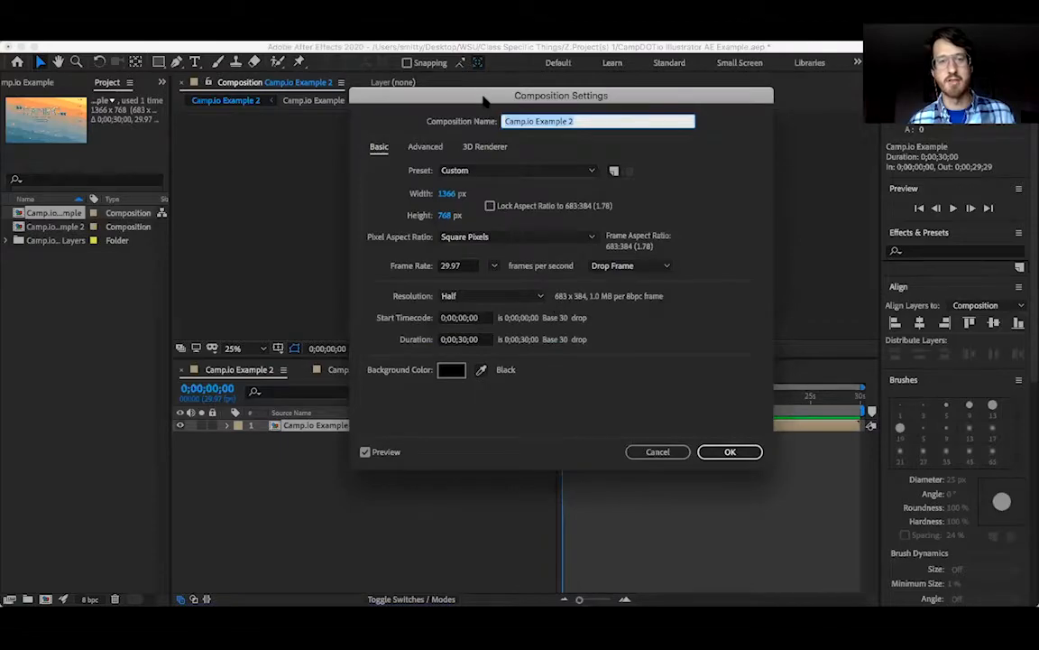
{"action": "left_click_drag", "start_coordinate": [485, 97], "coordinate": [526, 128]}
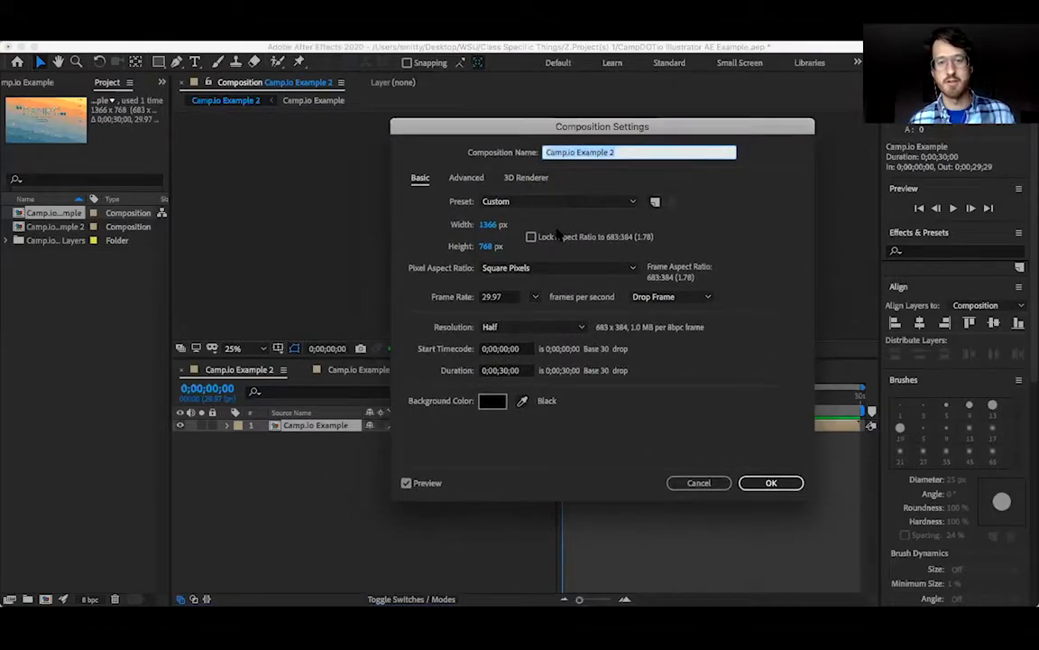
{"action": "left_click", "coordinate": [488, 246]}
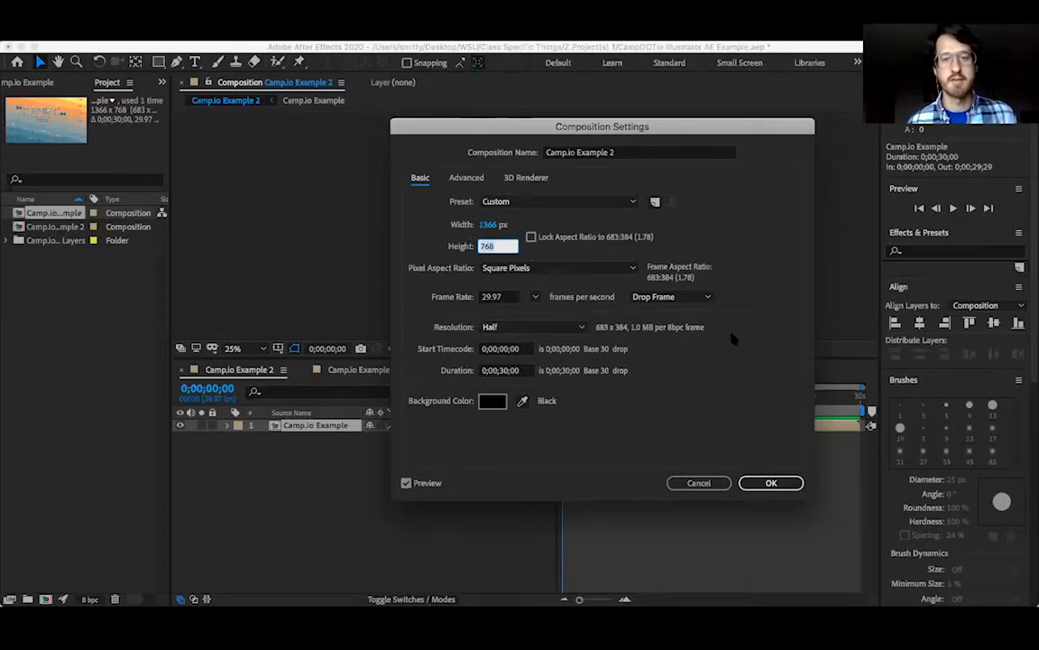
{"action": "left_click", "coordinate": [505, 371]}
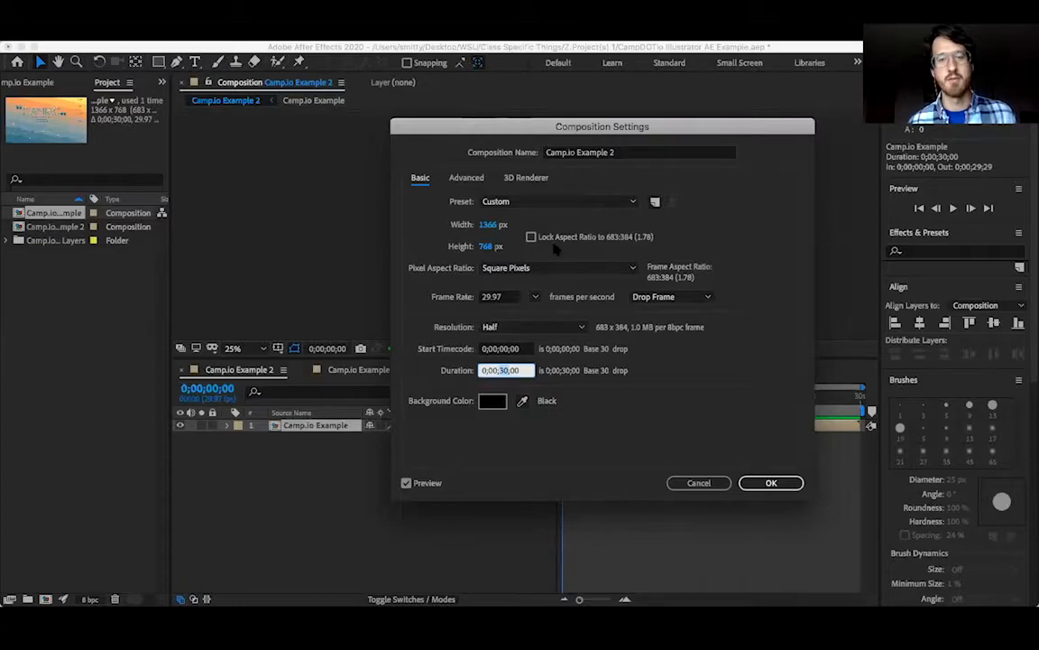
{"action": "left_click", "coordinate": [702, 484]}
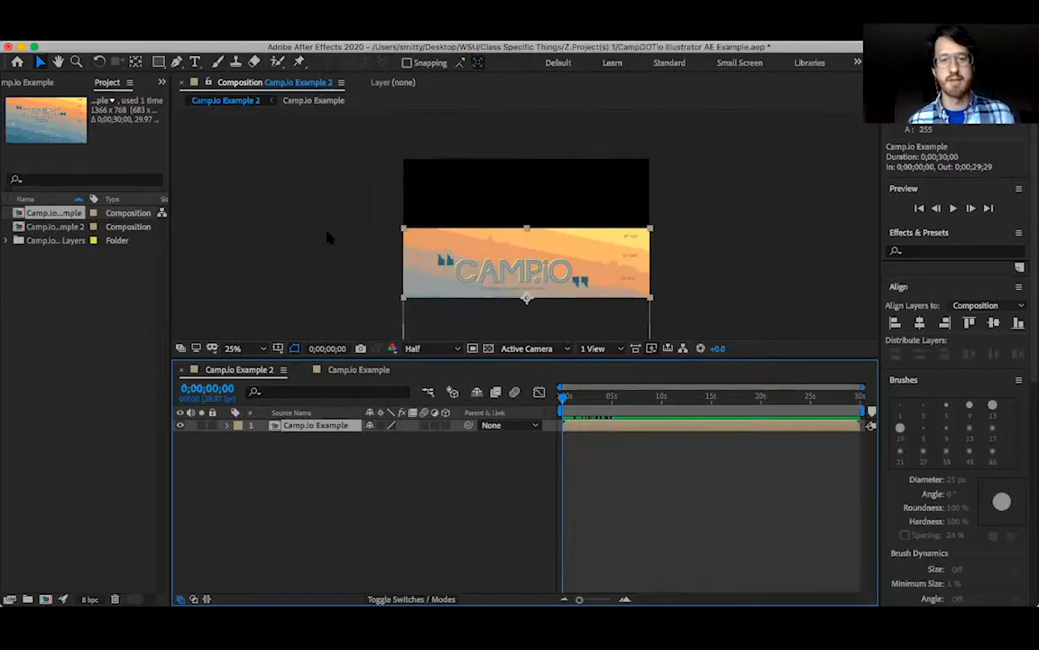
- Move the nested Camp.io Example layer straight up in the frame to about position 683, 390
{"action": "left_click", "coordinate": [412, 211]}
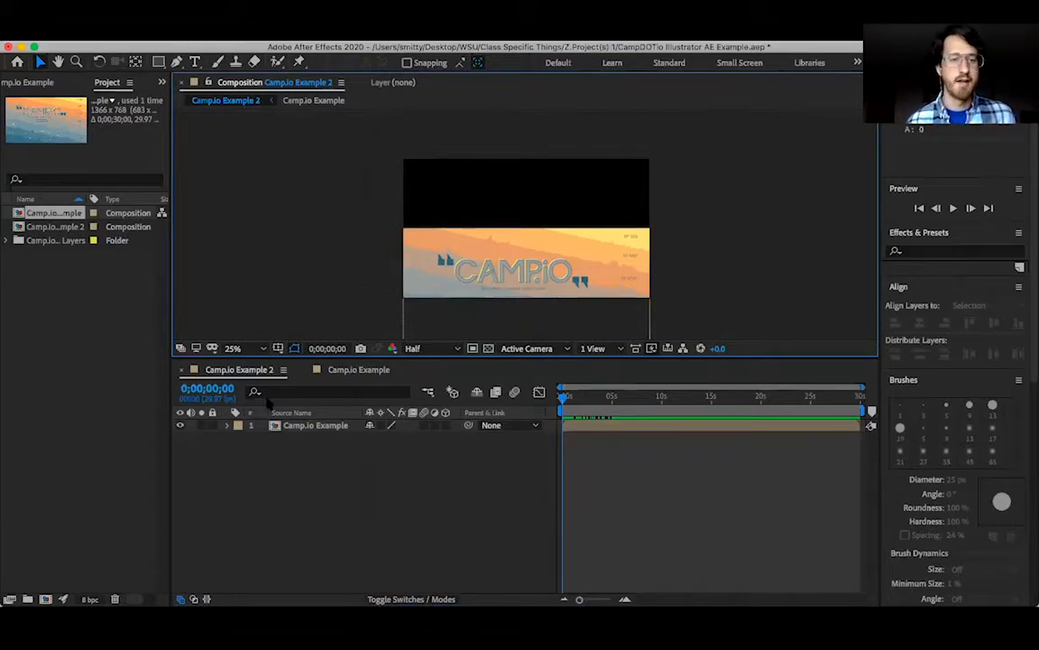
{"action": "left_click", "coordinate": [289, 429]}
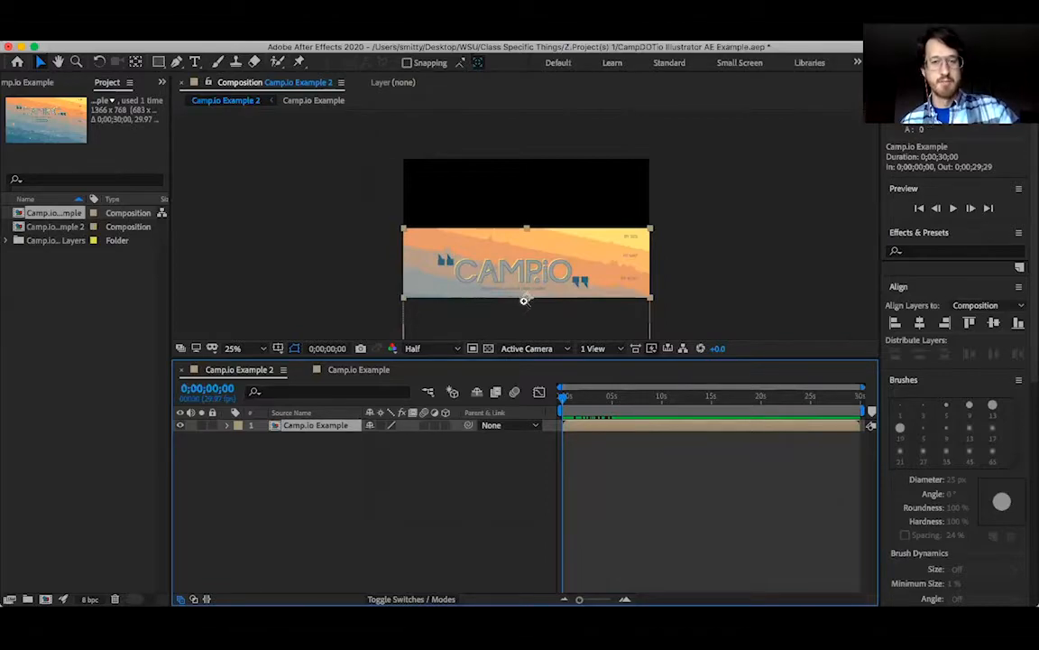
{"action": "key", "text": "z"}
{"action": "left_click", "coordinate": [523, 302]}
{"action": "key", "text": "h"}
{"action": "left_click_drag", "start_coordinate": [533, 216], "coordinate": [529, 253]}
{"action": "left_click_drag", "start_coordinate": [511, 173], "coordinate": [493, 204]}
{"action": "key", "text": "v"}
{"action": "key", "text": "h"}
{"action": "key", "text": "v"}
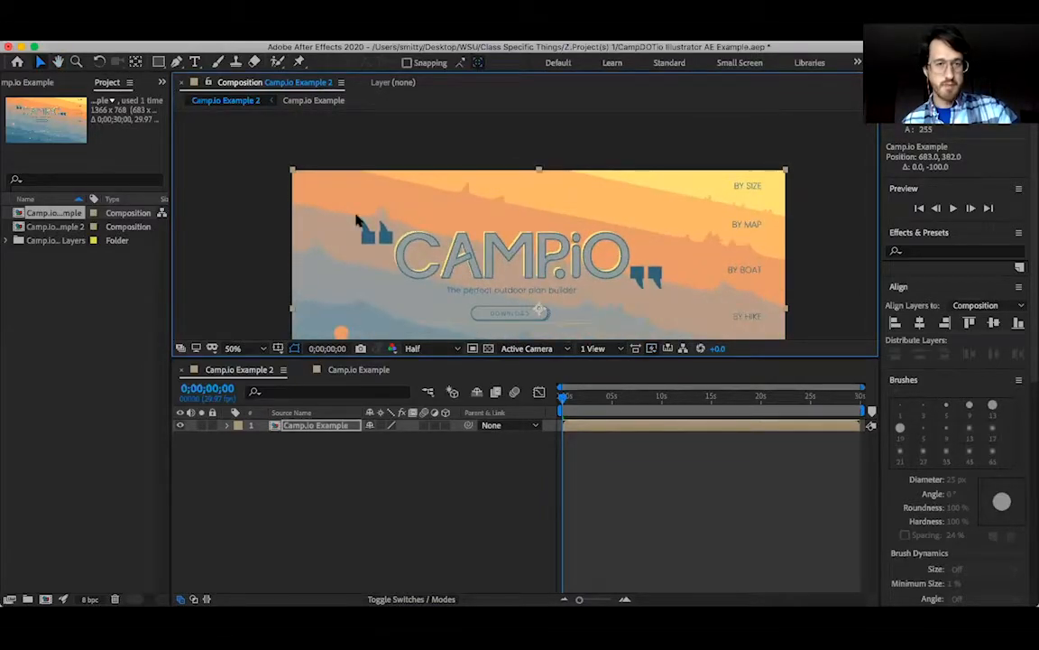
{"action": "left_click_drag", "start_coordinate": [405, 207], "coordinate": [410, 210]}
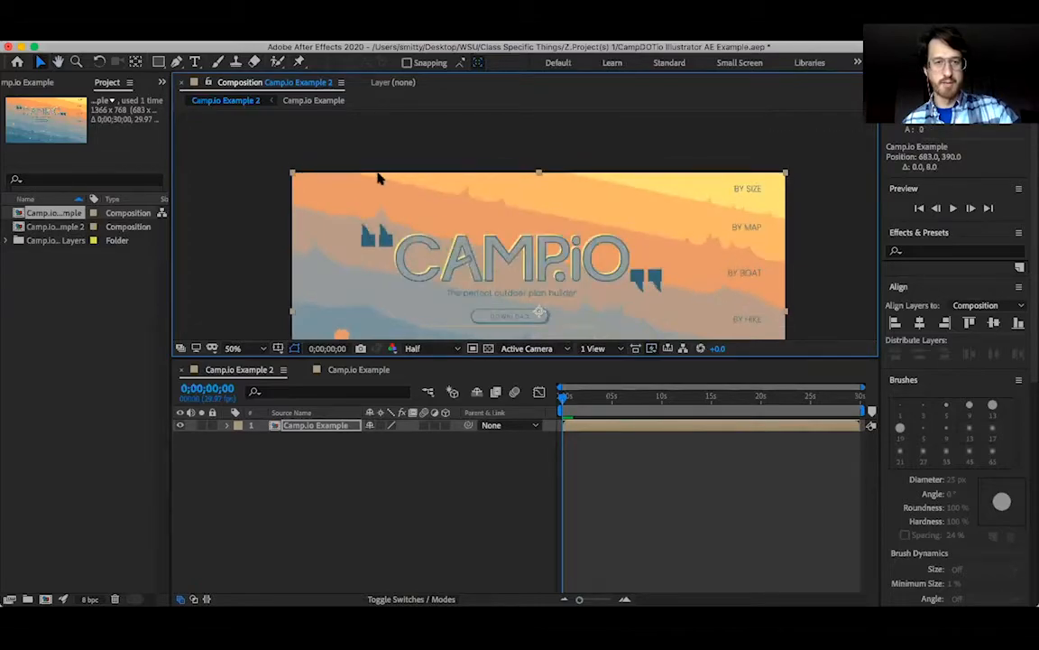
- Expand the Camp.io Example layer's Transform properties and select its Position property
{"action": "key", "text": "h"}
{"action": "left_click_drag", "start_coordinate": [462, 287], "coordinate": [476, 252]}
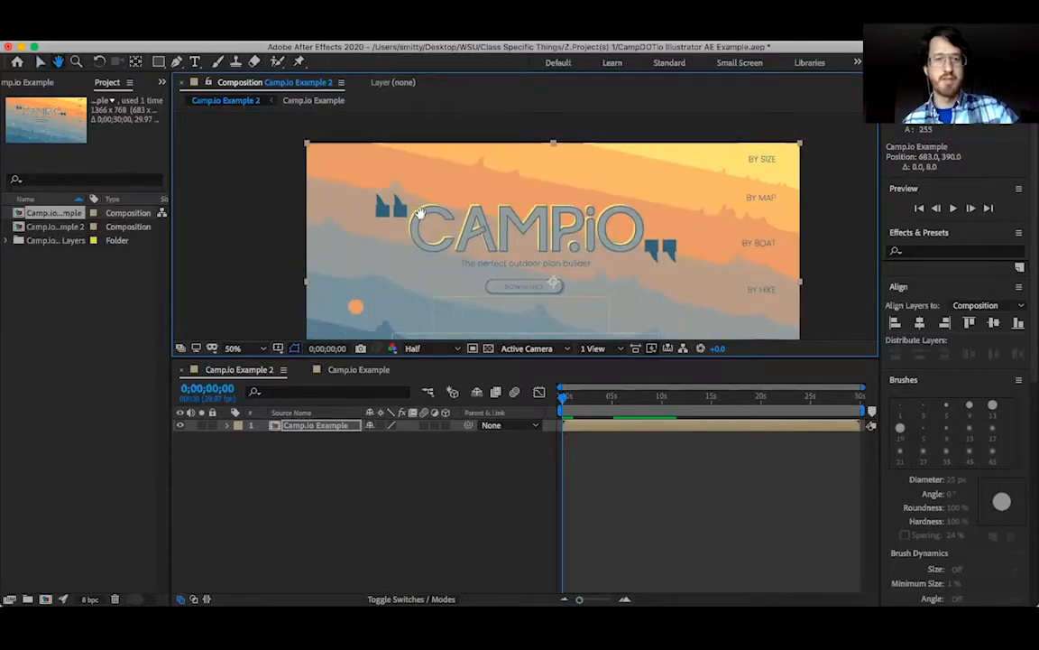
{"action": "key", "text": "v"}
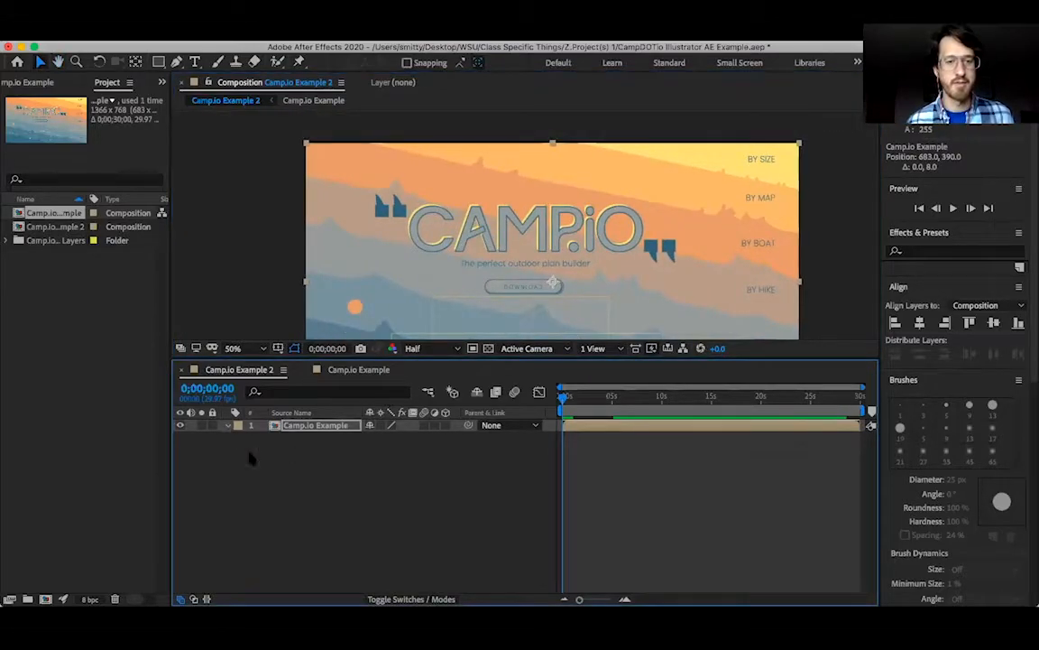
{"action": "left_click", "coordinate": [226, 425]}
{"action": "left_click", "coordinate": [315, 462]}
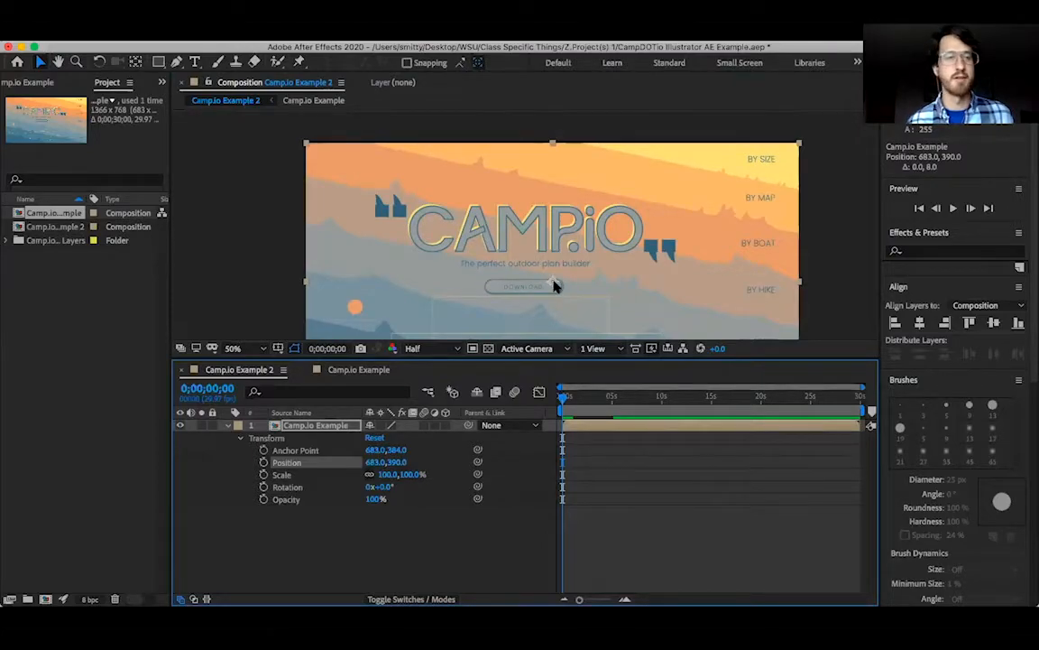
- Move the Camp.io Example layer's anchor point from its center to its upper-left corner with the Pan Behind tool, aligning it precisely
{"action": "key", "text": "y"}
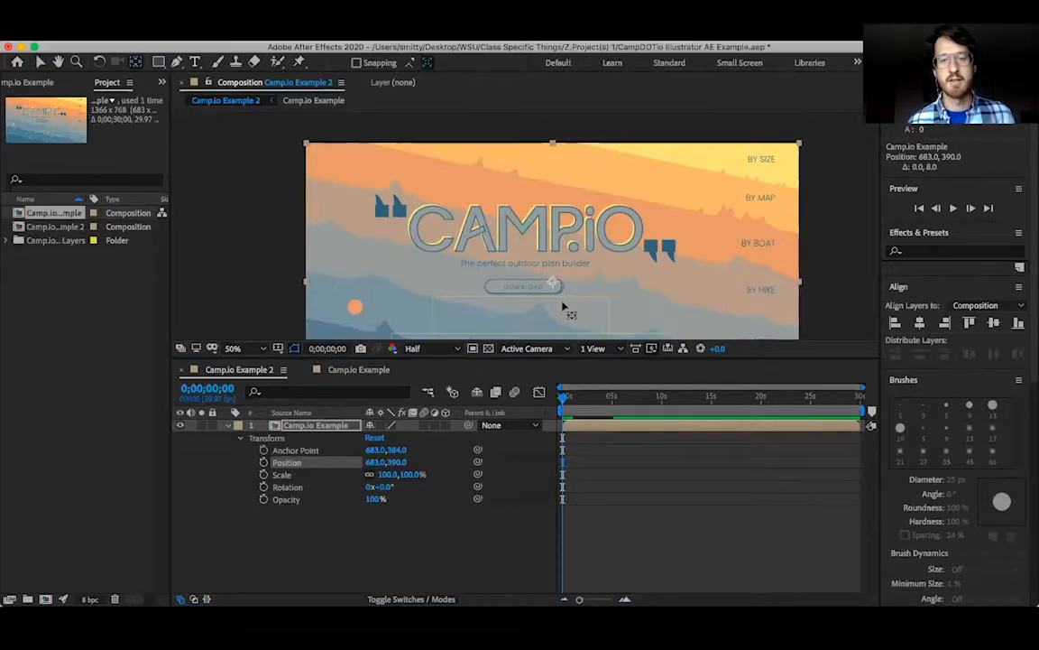
{"action": "left_click_drag", "start_coordinate": [409, 225], "coordinate": [301, 144]}
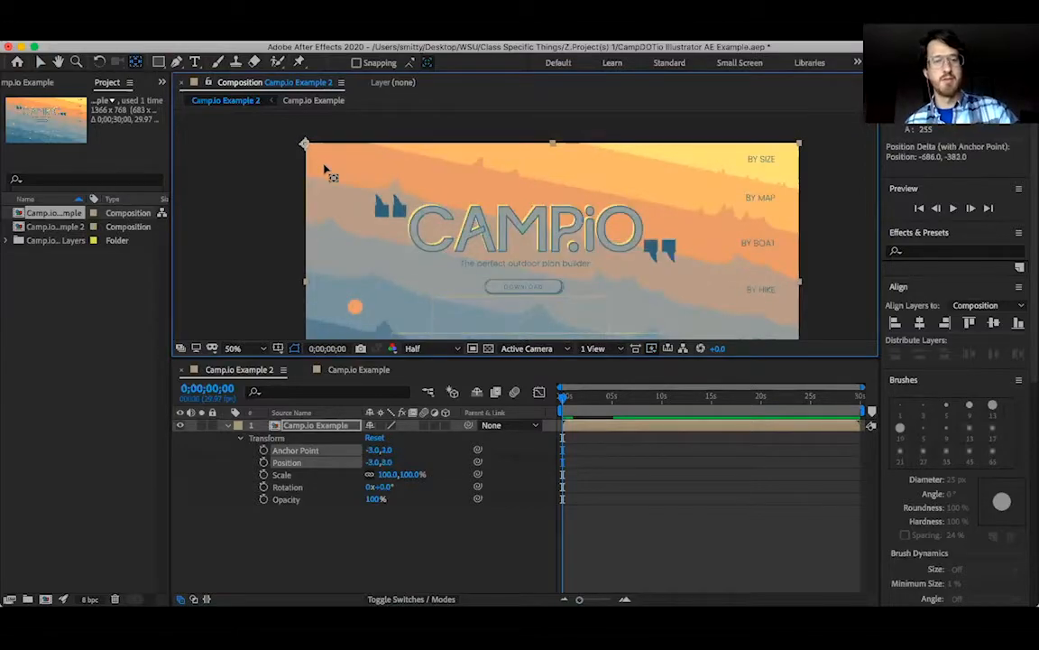
{"action": "key", "text": "z"}
{"action": "left_click", "coordinate": [440, 144]}
{"action": "left_click", "coordinate": [246, 206]}
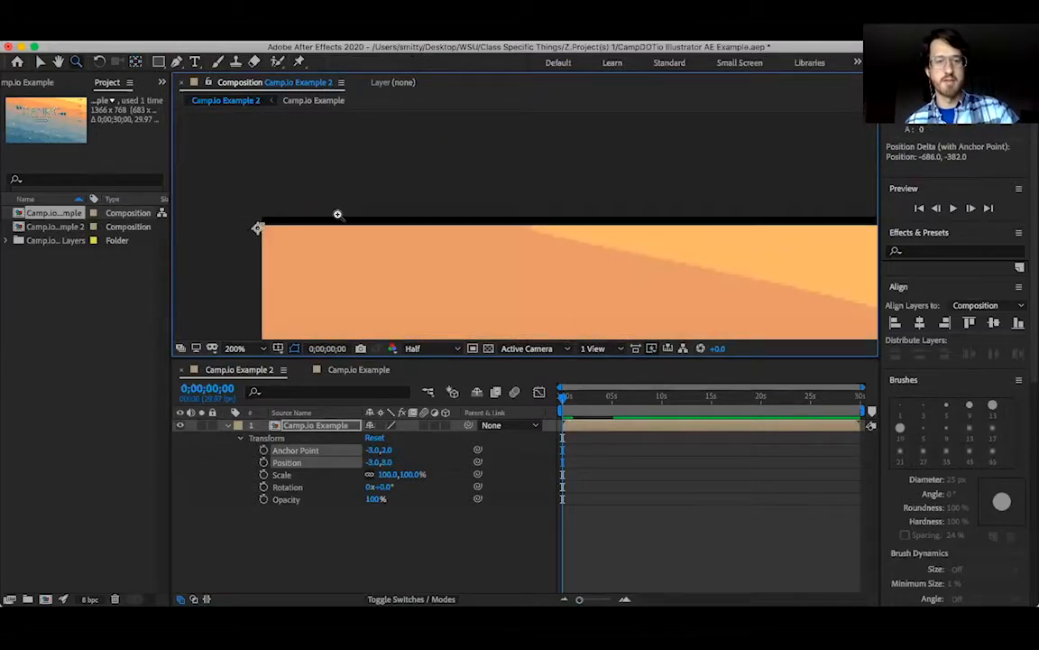
{"action": "left_click", "coordinate": [497, 240]}
{"action": "left_click", "coordinate": [517, 240]}
{"action": "left_click", "coordinate": [517, 240]}
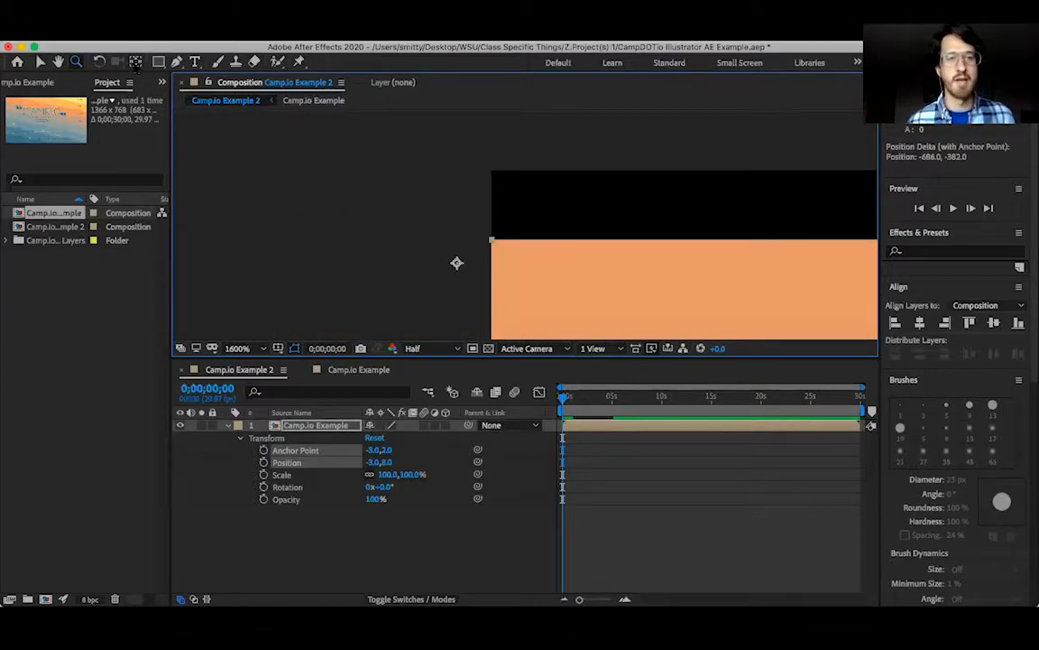
{"action": "key", "text": "v"}
{"action": "left_click_drag", "start_coordinate": [456, 262], "coordinate": [492, 239]}
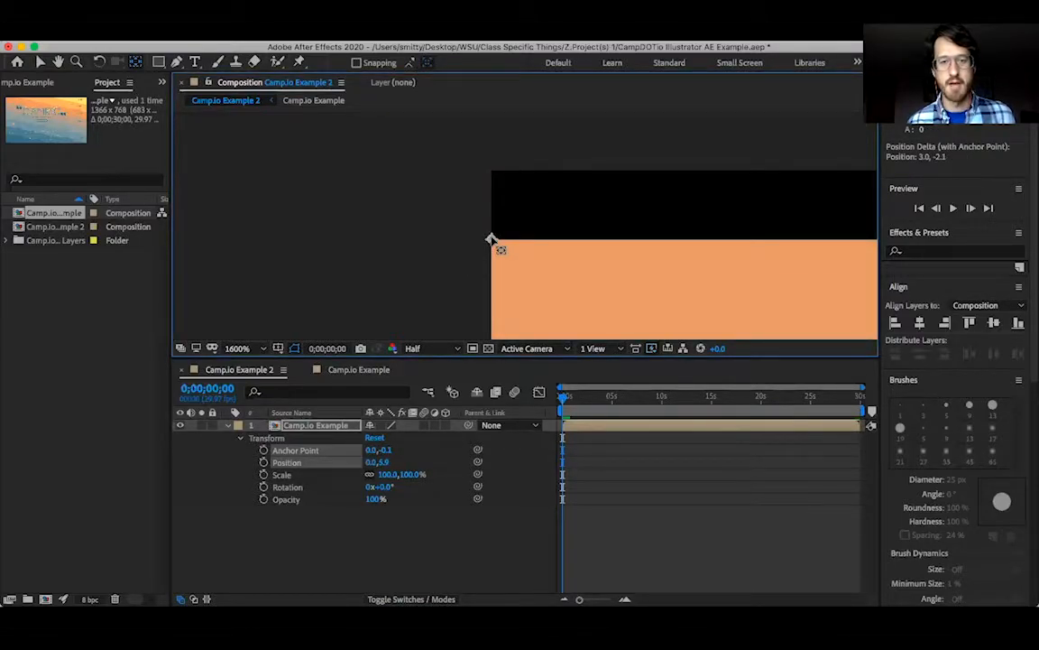
- Set the Camp.io Example layer's vertical Position to 0 so it sits at 0, 0 in the frame
{"action": "left_click", "coordinate": [402, 460]}
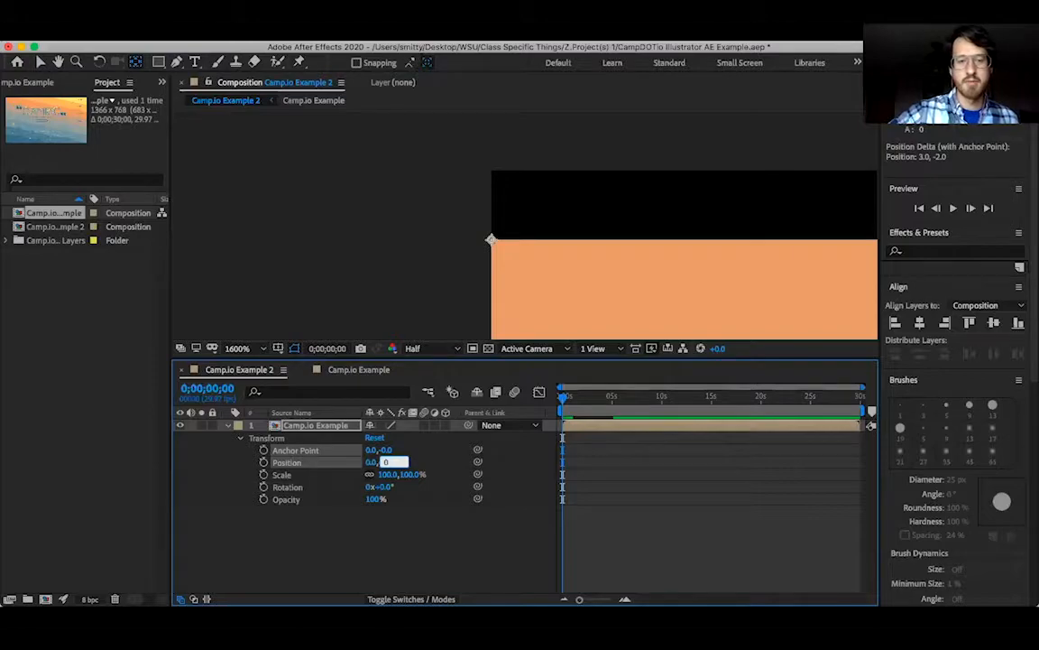
{"action": "type", "text": "0"}
{"action": "key", "text": "Return"}
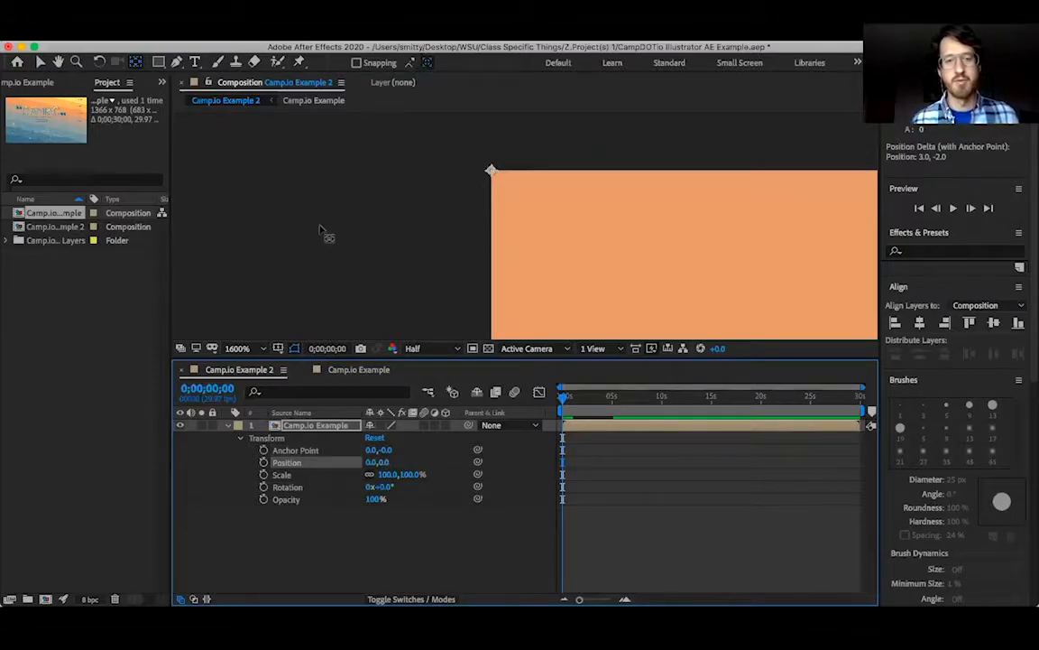
- Try scaling the Camp.io Example layer to 93% from its corner anchor point, and return its Scale to 100%
{"action": "key", "text": "z"}
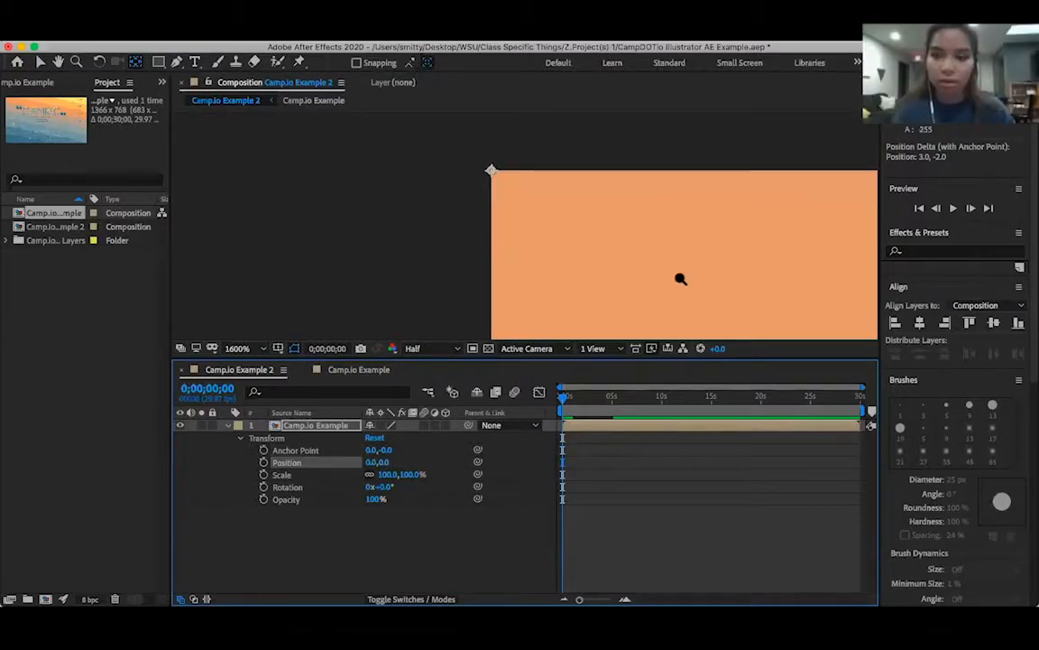
{"action": "left_click", "coordinate": [672, 273], "text": "alt"}
{"action": "left_click", "coordinate": [659, 272], "text": "alt"}
{"action": "left_click", "coordinate": [658, 272], "text": "alt"}
{"action": "left_click", "coordinate": [659, 271], "text": "alt"}
{"action": "left_click", "coordinate": [659, 271], "text": "alt"}
{"action": "left_click", "coordinate": [659, 271], "text": "alt"}
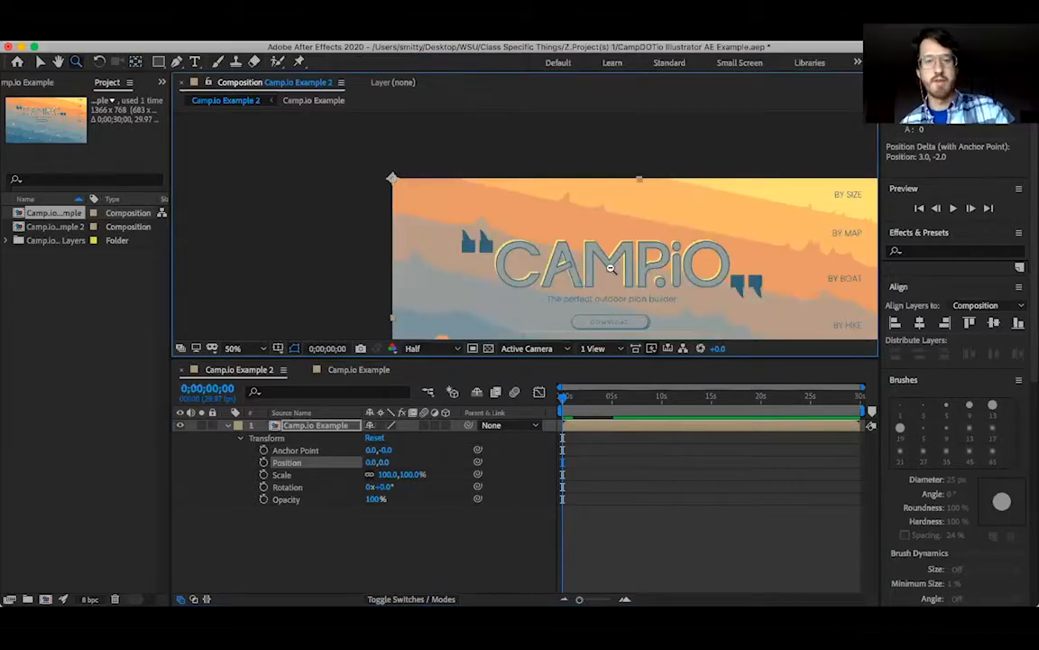
{"action": "left_click", "coordinate": [135, 62]}
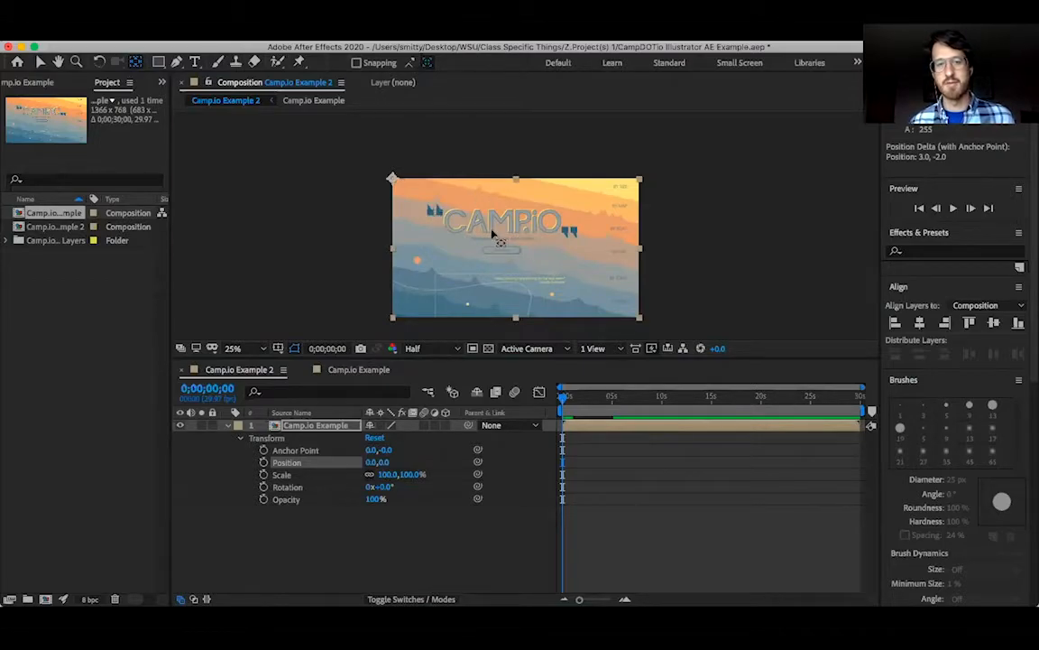
{"action": "left_click", "coordinate": [334, 475]}
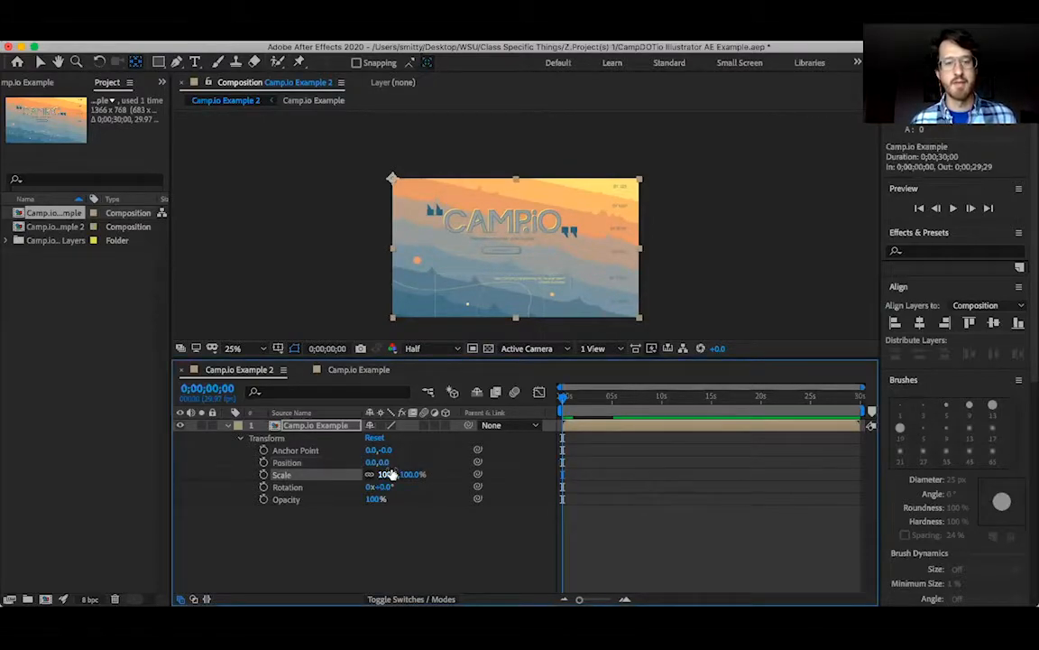
{"action": "mouse_move", "coordinate": [387, 475]}
{"action": "left_mouse_down"}
{"action": "mouse_move", "coordinate": [355, 474]}
{"action": "mouse_move", "coordinate": [388, 474]}
{"action": "left_mouse_up"}
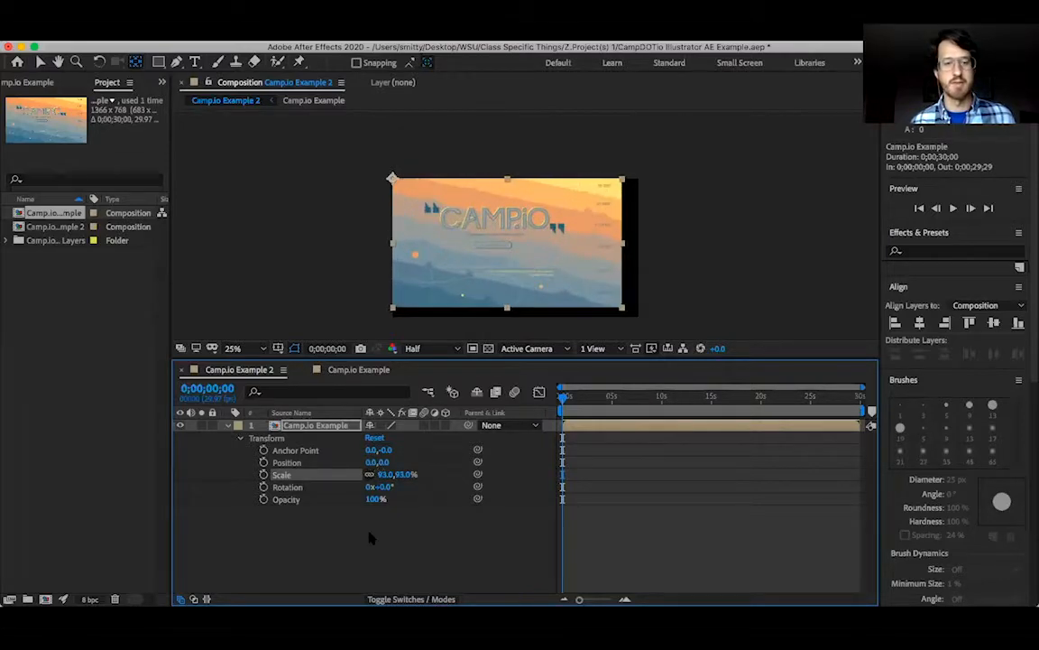
{"action": "left_click", "coordinate": [383, 474]}
{"action": "type", "text": "100"}
{"action": "key", "text": "Return"}
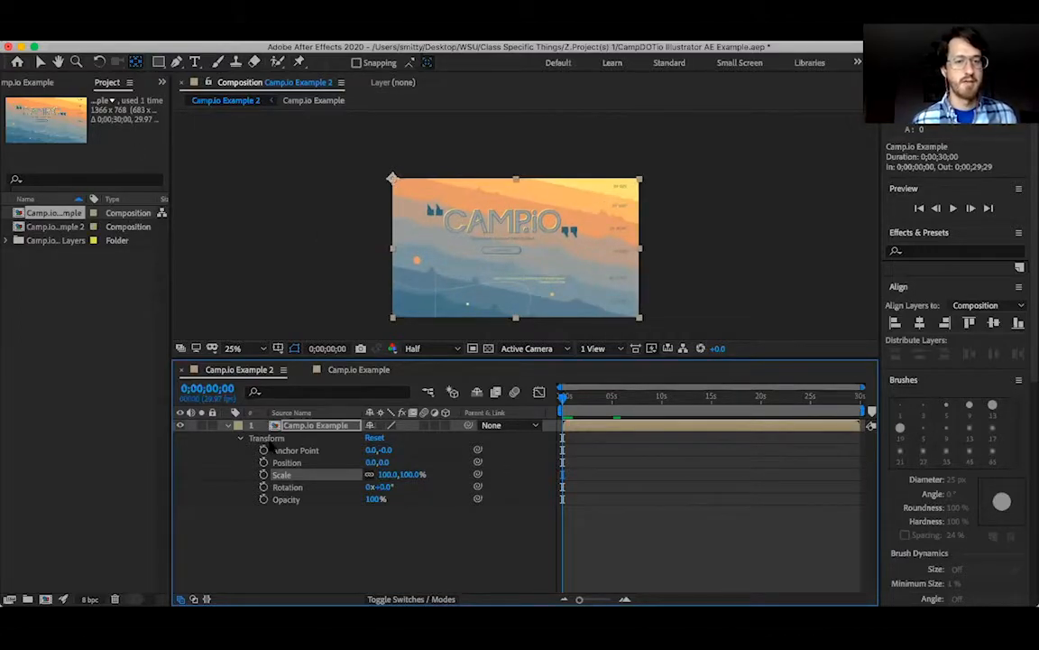
- Collapse and deselect the Camp.io Example layer, scrub the timeline to 0;00;03;08 to preview it, and return to the start
{"action": "left_click", "coordinate": [227, 426]}
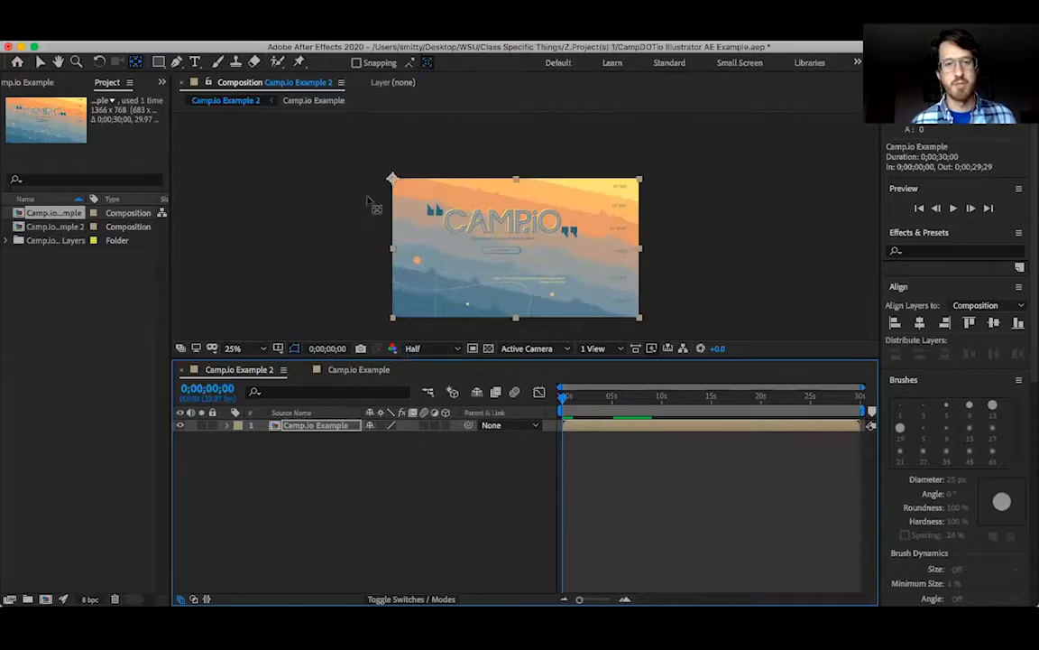
{"action": "key", "text": "v"}
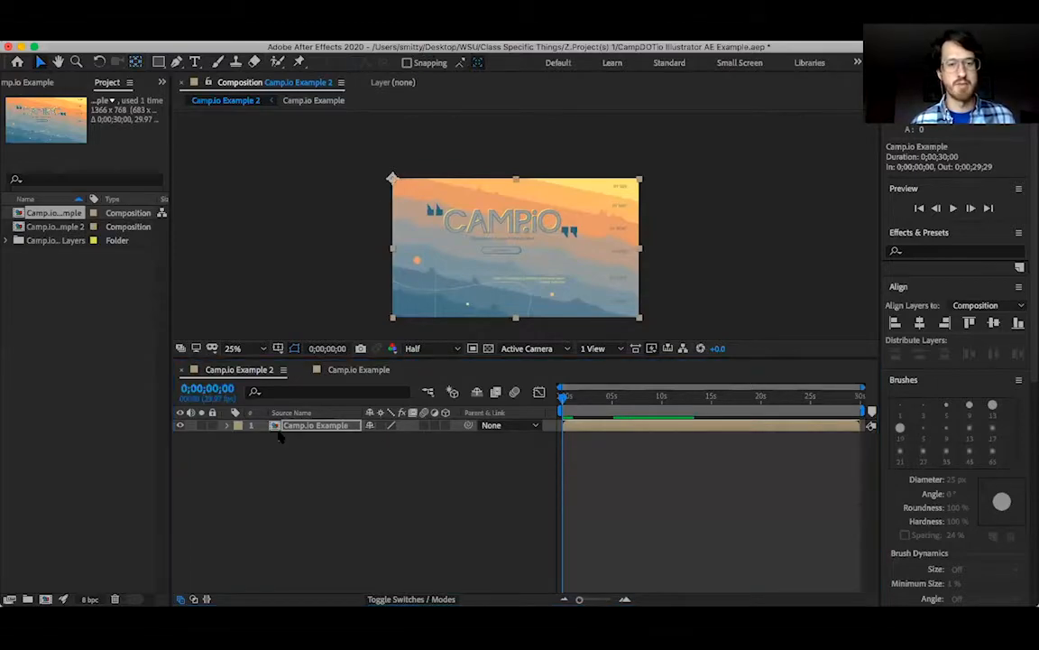
{"action": "left_click", "coordinate": [347, 474]}
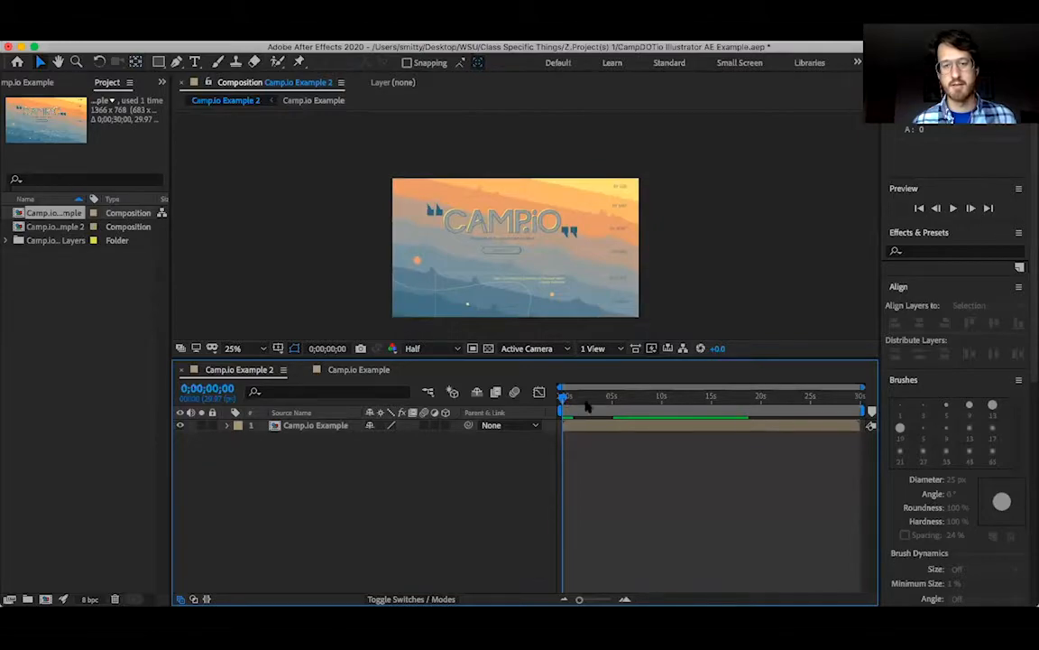
{"action": "mouse_move", "coordinate": [586, 400]}
{"action": "left_mouse_down"}
{"action": "mouse_move", "coordinate": [611, 402]}
{"action": "mouse_move", "coordinate": [594, 401]}
{"action": "left_mouse_up"}
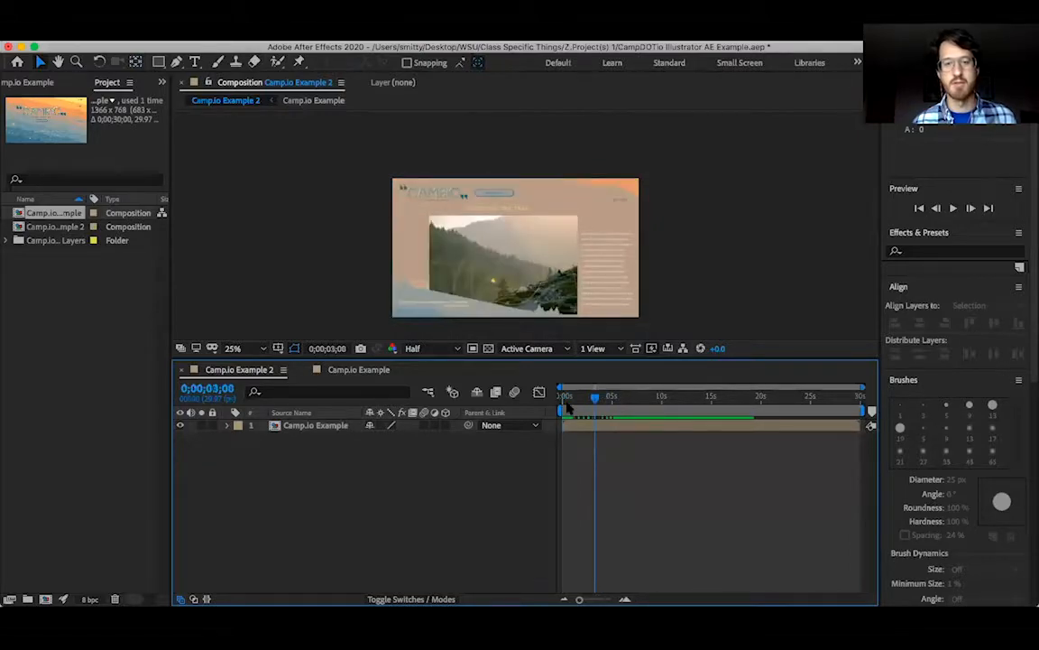
{"action": "key", "text": "Home"}
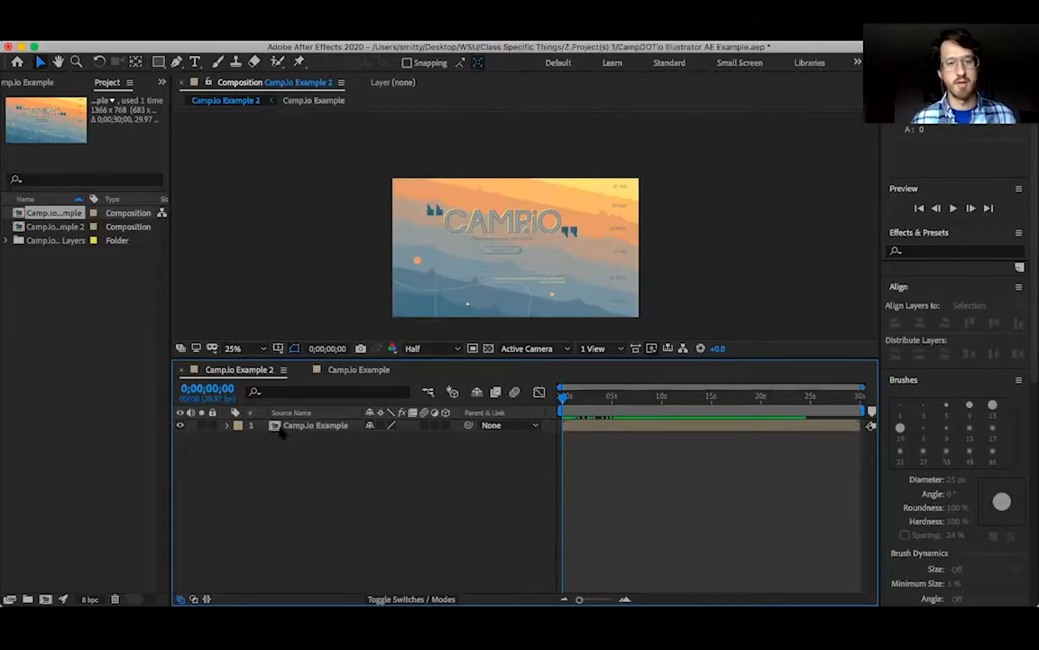
- Open the nested Camp.io Example composition and hide the expanded keyframe properties of its layers
{"action": "double_click", "coordinate": [276, 428]}
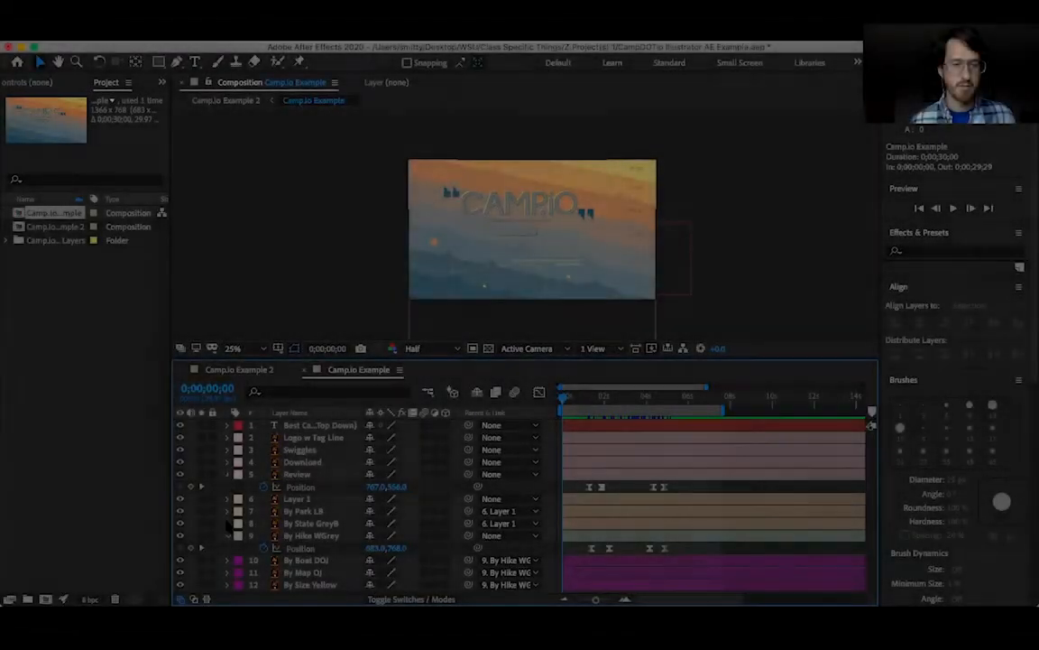
{"action": "key", "text": "u"}
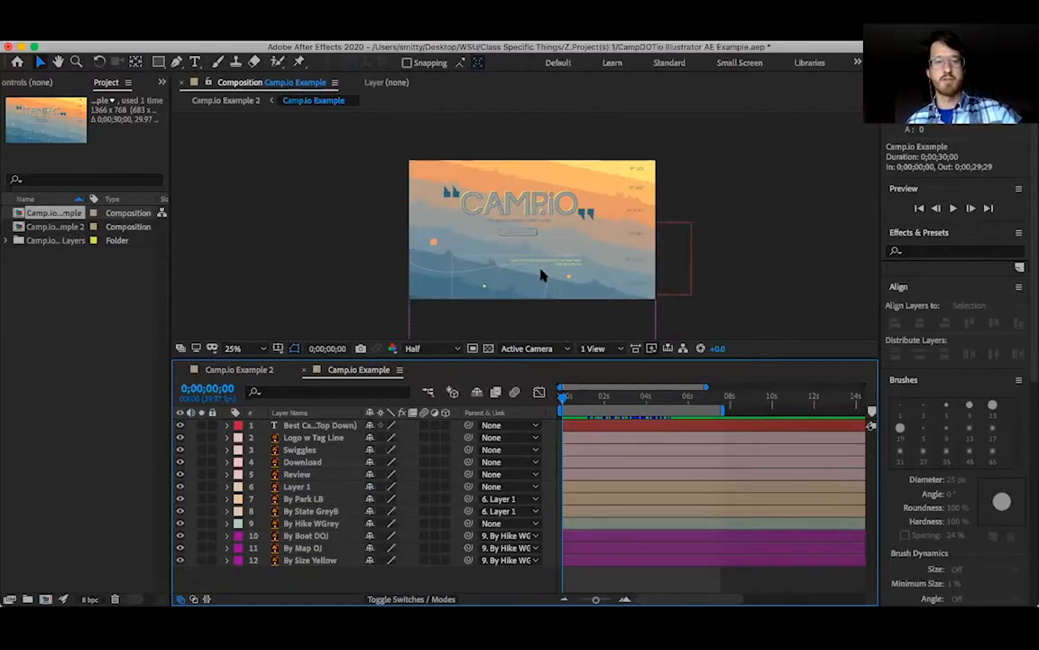
- Play the Camp.io Example animation in an enlarged viewer at 50% magnification, and restore the normal workspace layout
{"action": "key", "text": "grave"}
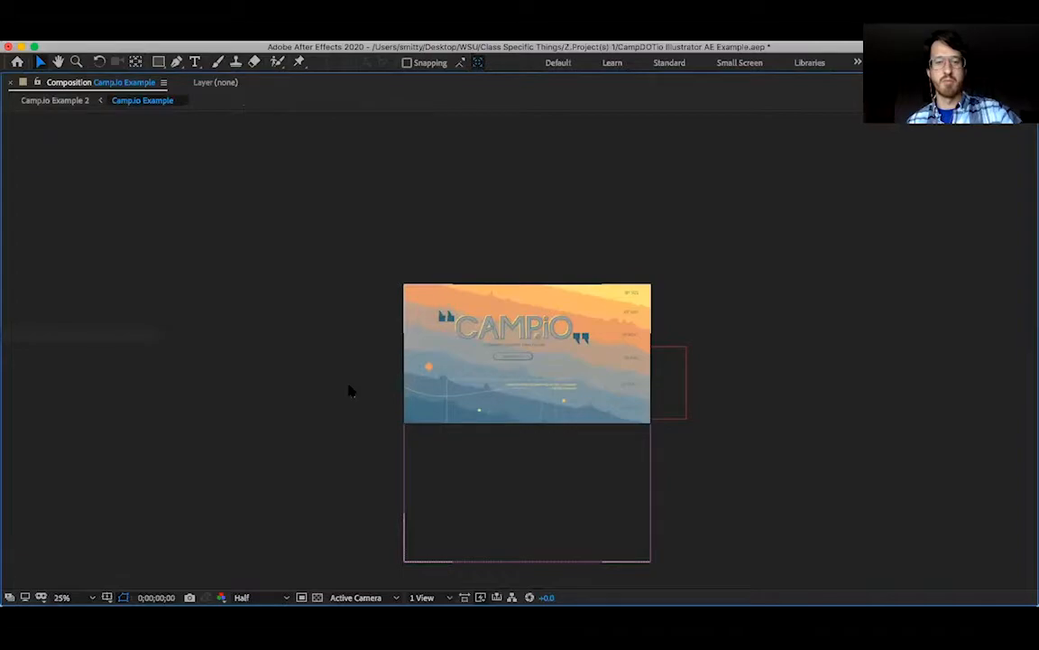
{"action": "key", "text": "space"}
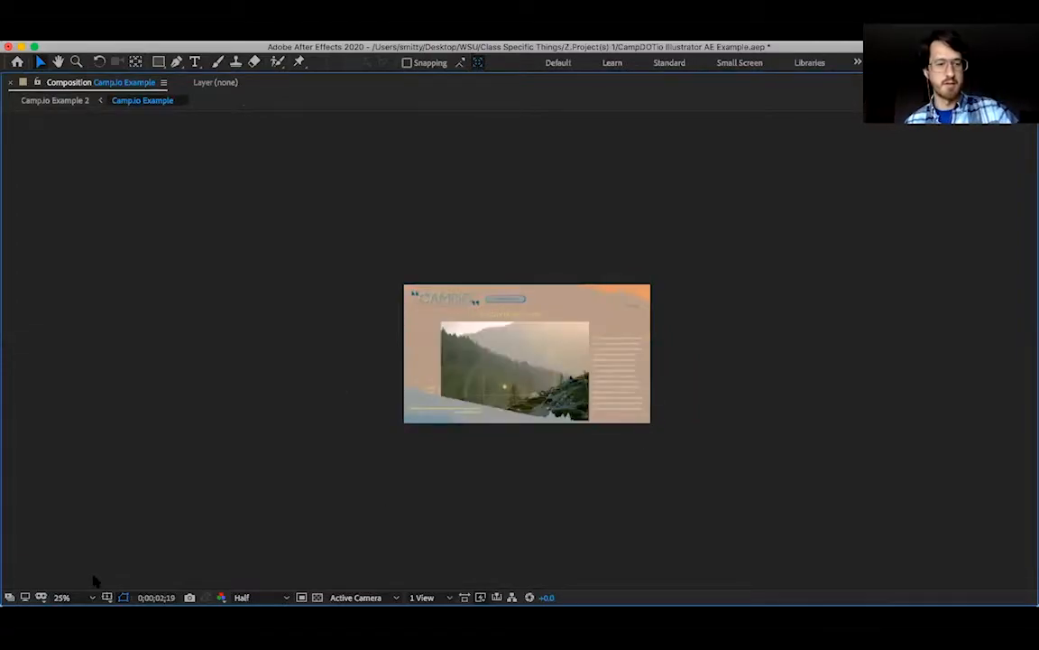
{"action": "left_click", "coordinate": [61, 596]}
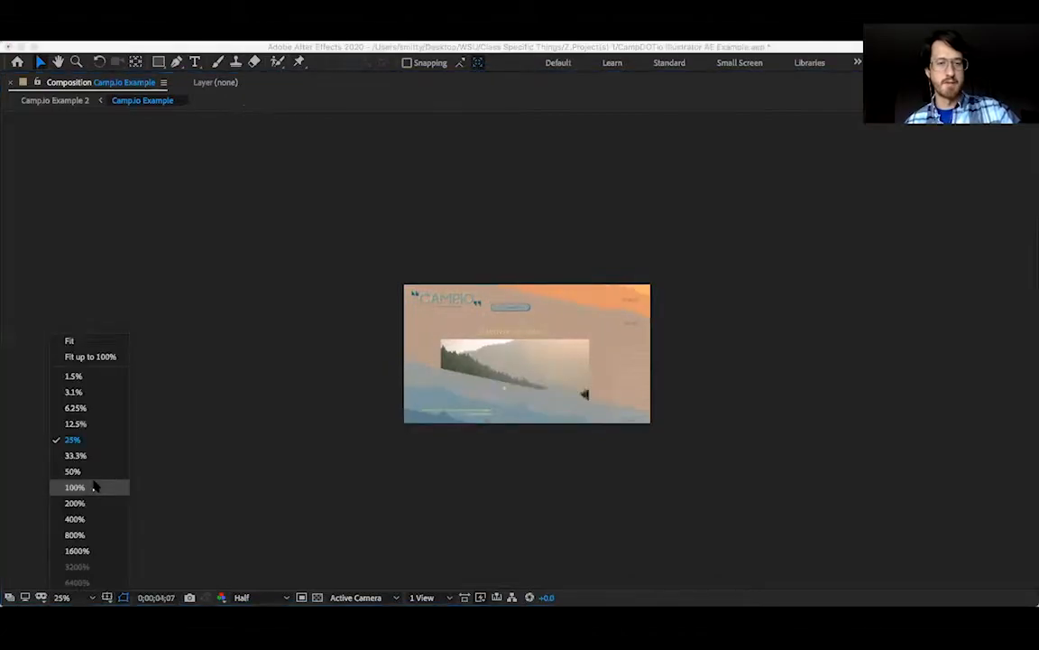
{"action": "left_click", "coordinate": [99, 485]}
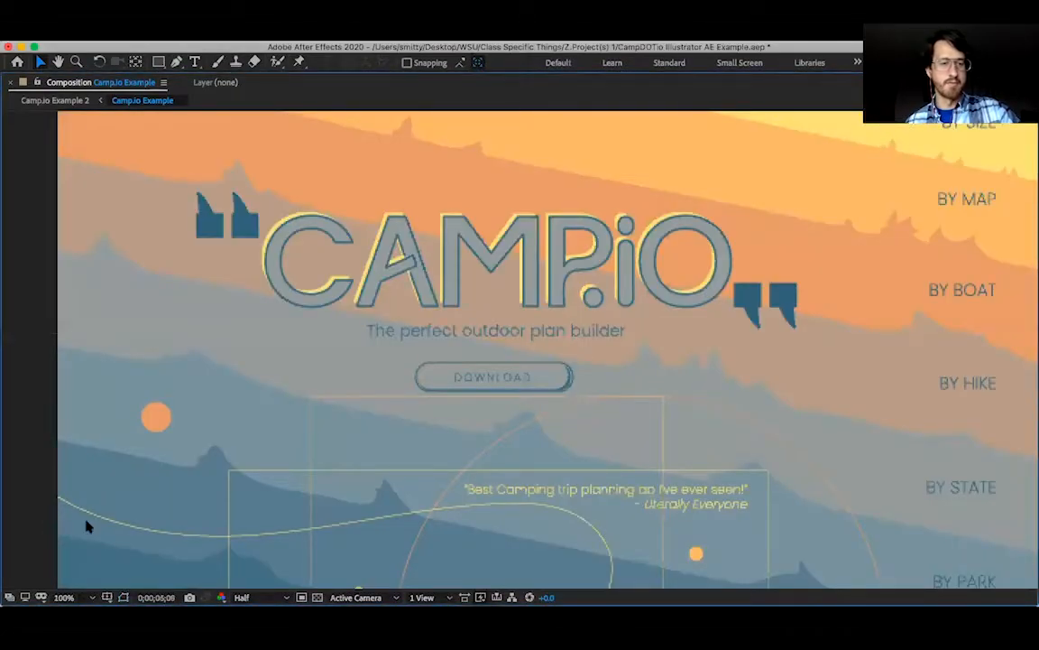
{"action": "left_click", "coordinate": [65, 597]}
{"action": "left_click", "coordinate": [109, 472]}
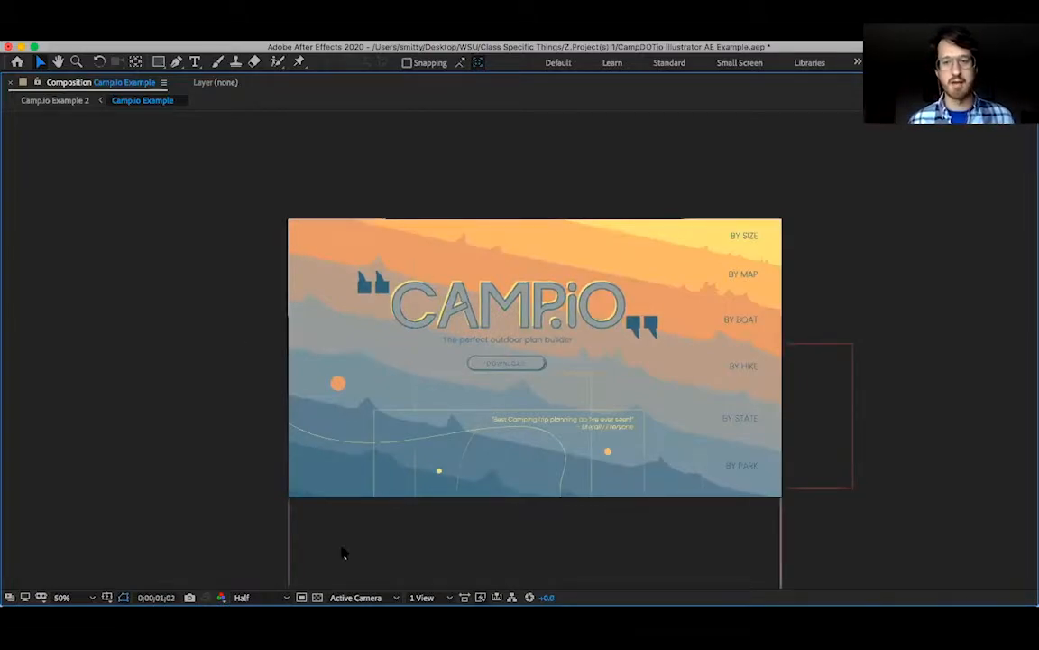
{"action": "key", "text": "grave"}
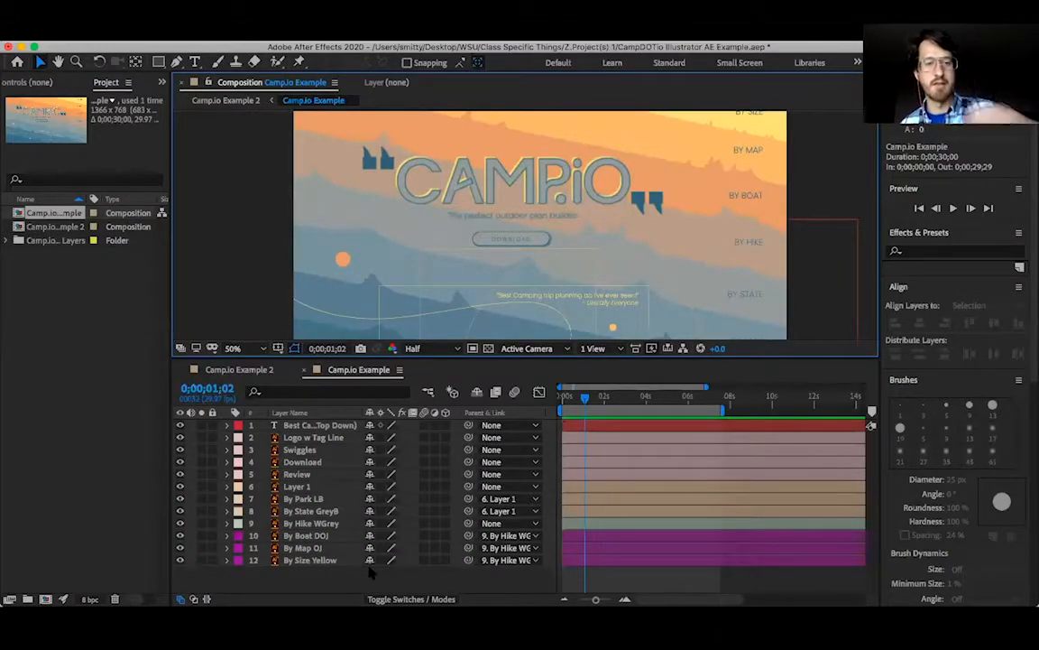
- Maximize the Camp.io Example timeline and compare its layer switches and blending mode columns, leaving the switches shown
{"action": "key", "text": "grave"}
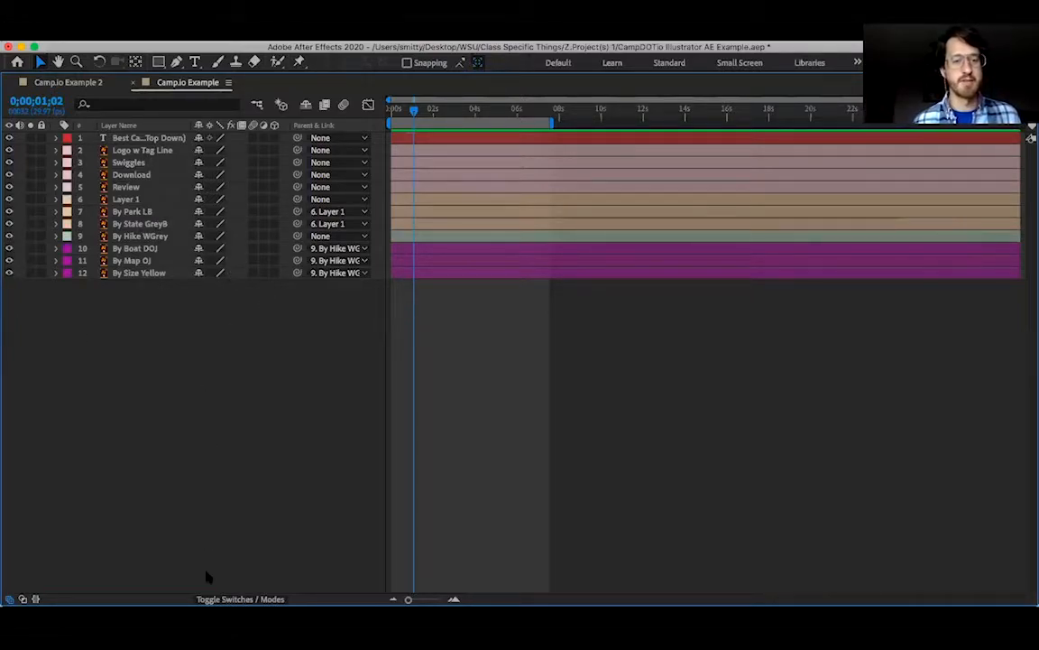
{"action": "left_click", "coordinate": [237, 599]}
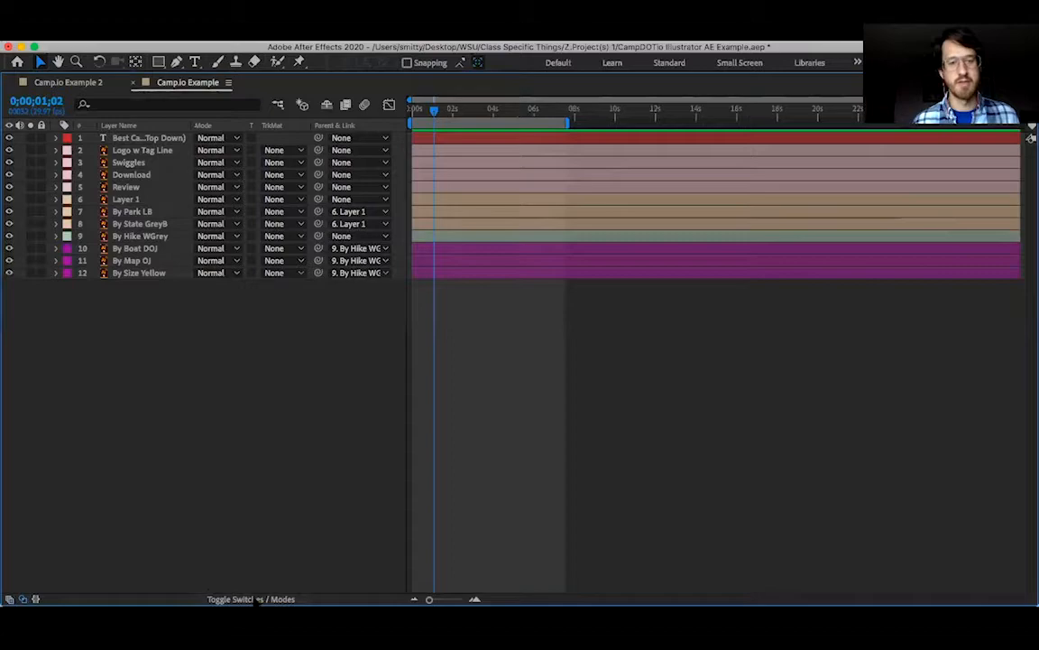
{"action": "left_click", "coordinate": [251, 600]}
{"action": "left_click", "coordinate": [239, 600]}
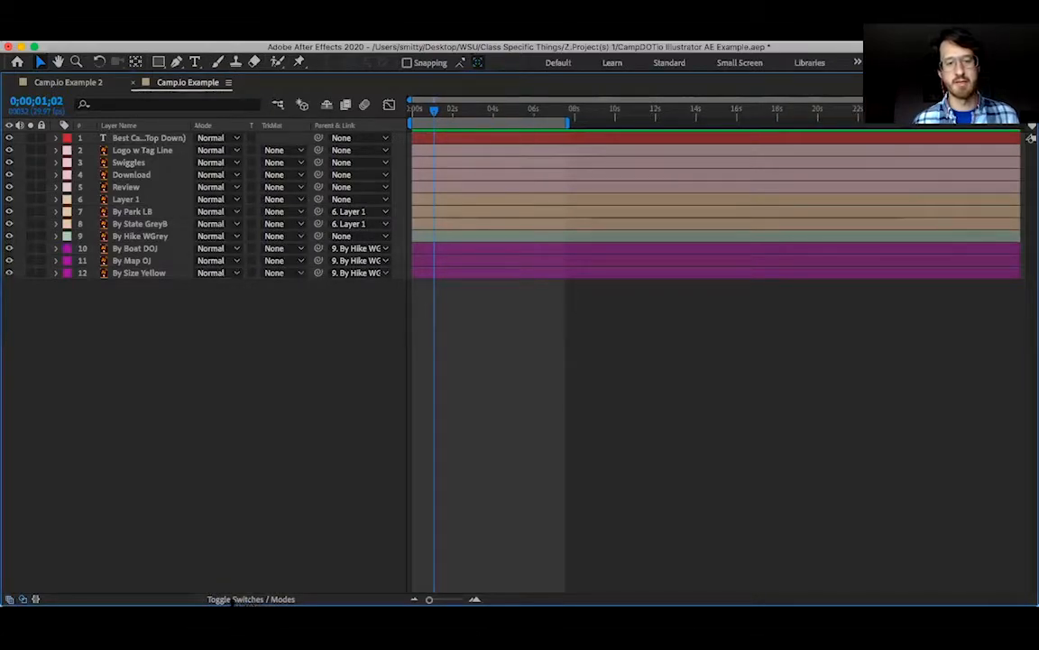
{"action": "left_click", "coordinate": [246, 599]}
{"action": "left_click", "coordinate": [246, 599]}
{"action": "left_click", "coordinate": [246, 599]}
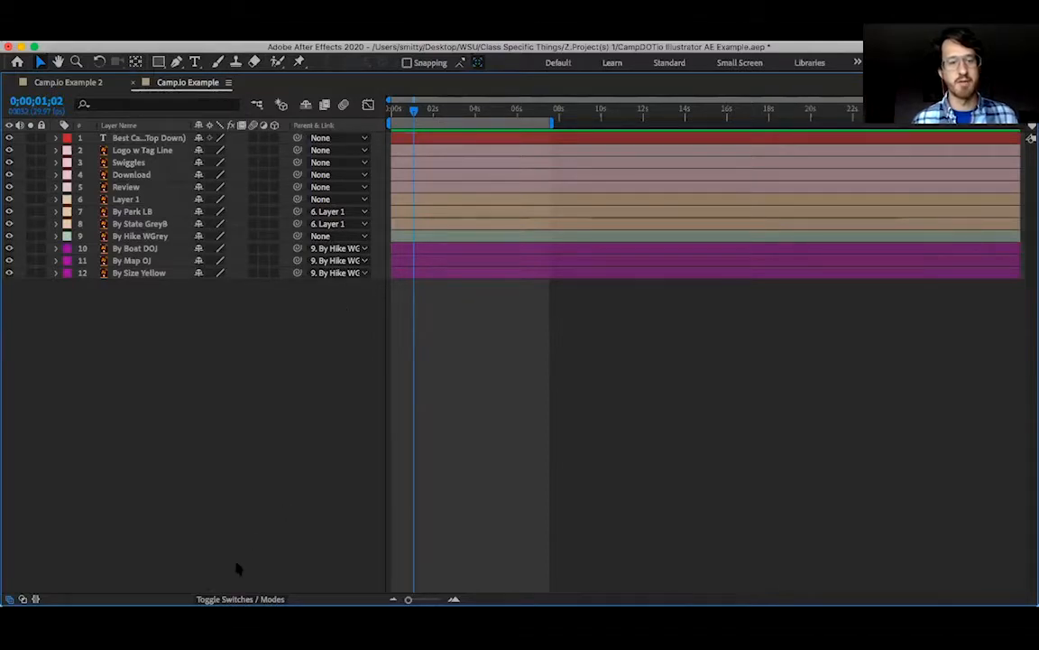
{"action": "left_click", "coordinate": [233, 599]}
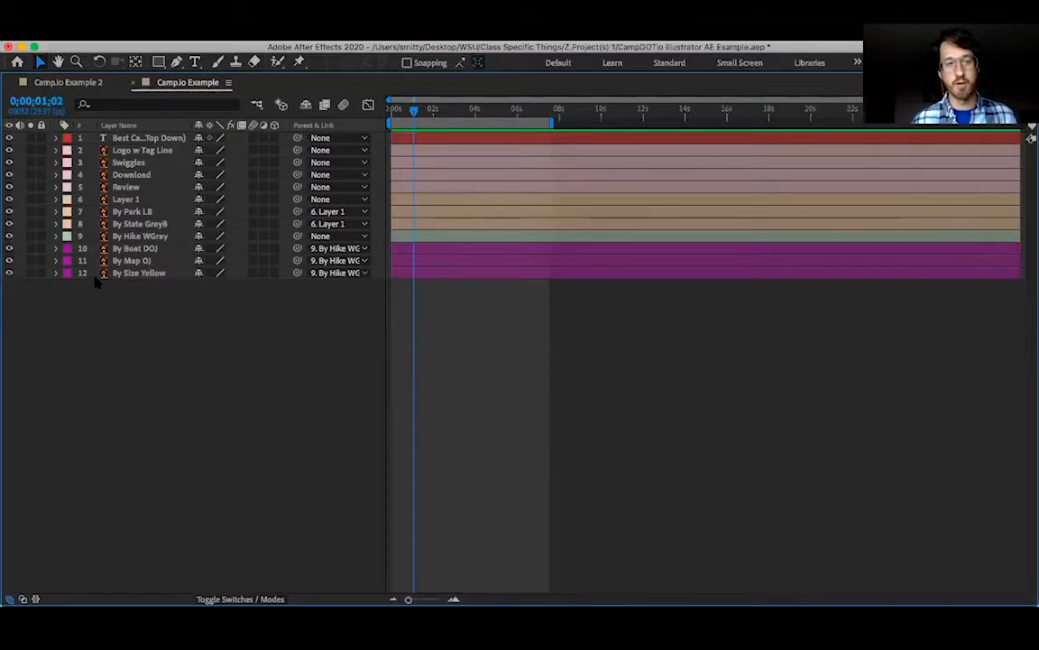
- Expand the properties of the text, Logo w Tag Line, Swiggles, Download and Review layers to examine their Transform keyframes
{"action": "left_click", "coordinate": [56, 137]}
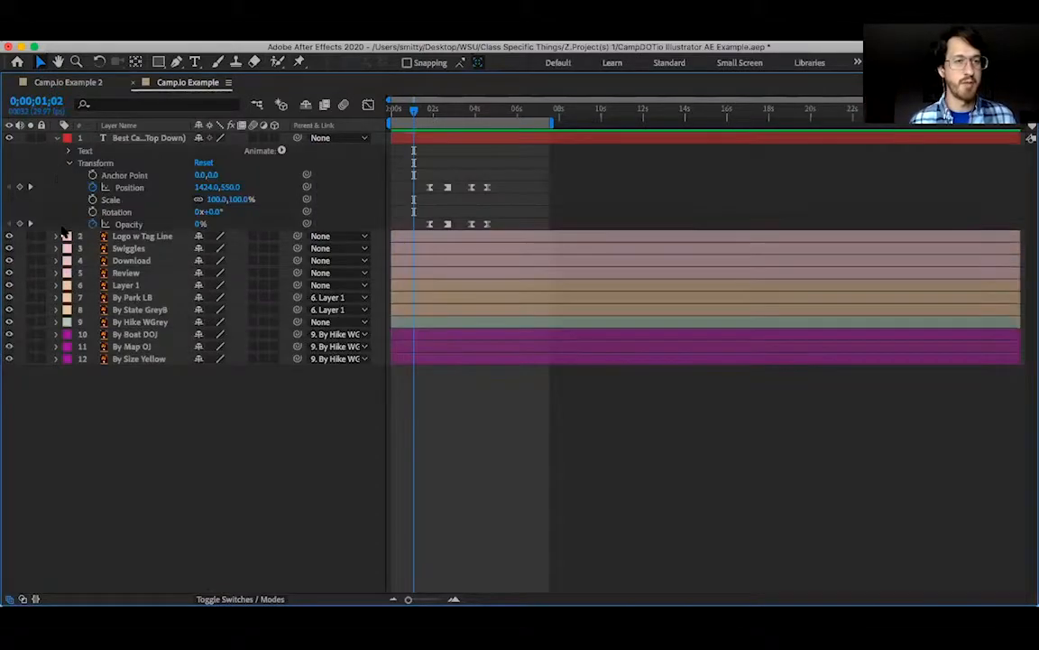
{"action": "left_click", "coordinate": [56, 235]}
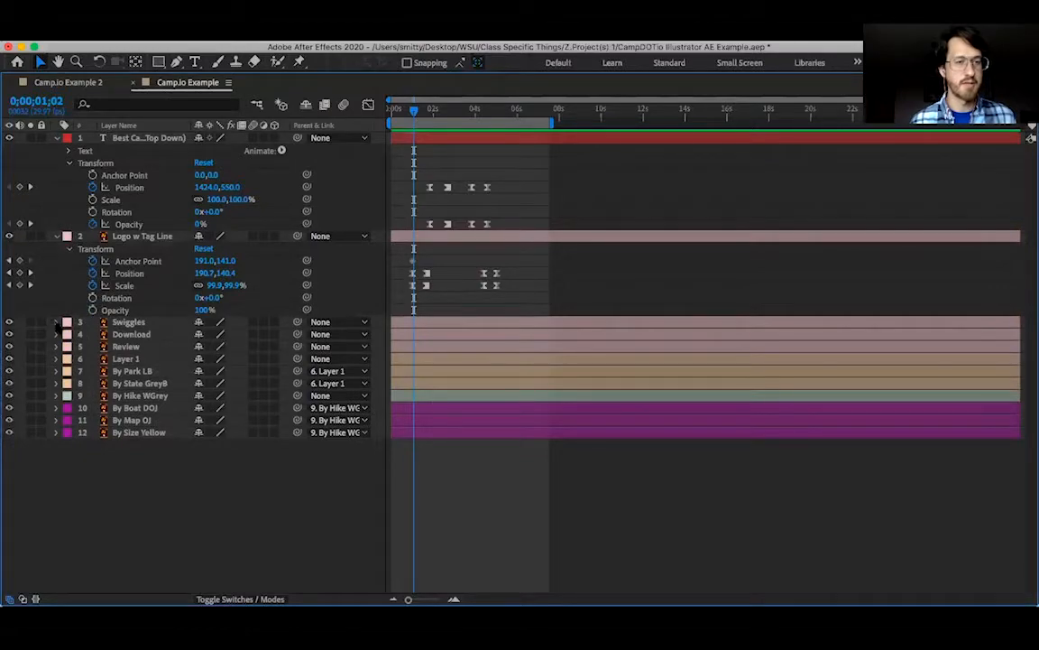
{"action": "left_click", "coordinate": [56, 321]}
{"action": "left_click", "coordinate": [55, 408]}
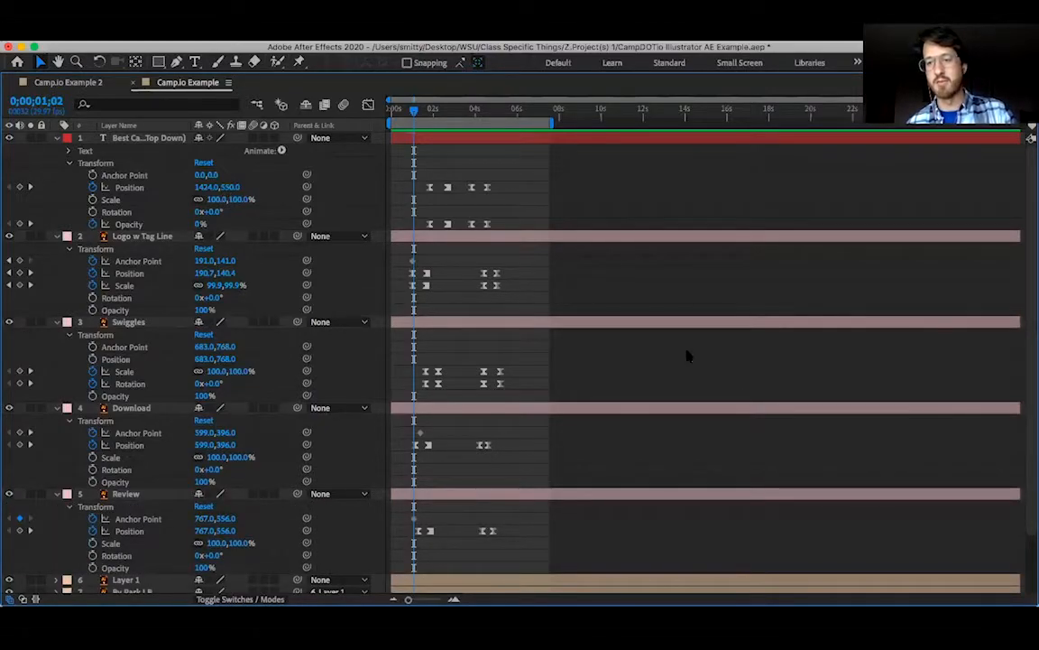
{"action": "scroll", "coordinate": [685, 357], "scroll_direction": "down", "scroll_amount": 3}
{"action": "scroll", "coordinate": [684, 359], "scroll_direction": "up", "scroll_amount": 2}
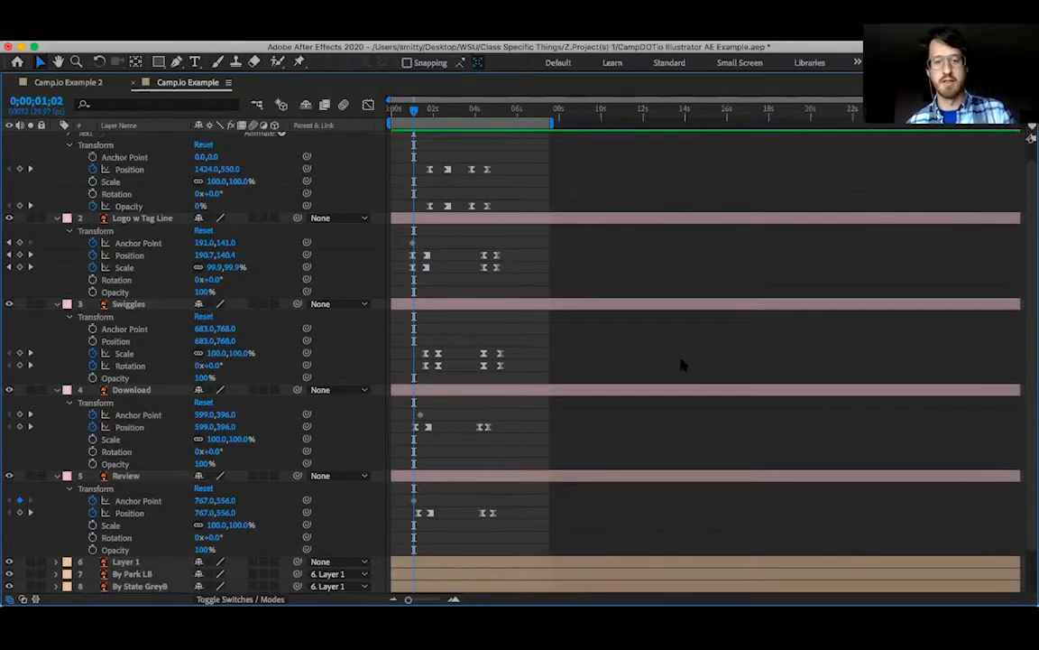
- Collapse the expanded properties of the text, Logo w Tag Line, Swiggles, Download and Review layers
{"action": "scroll", "coordinate": [683, 364], "scroll_direction": "down", "scroll_amount": 1}
{"action": "scroll", "coordinate": [681, 363], "scroll_direction": "up", "scroll_amount": 2}
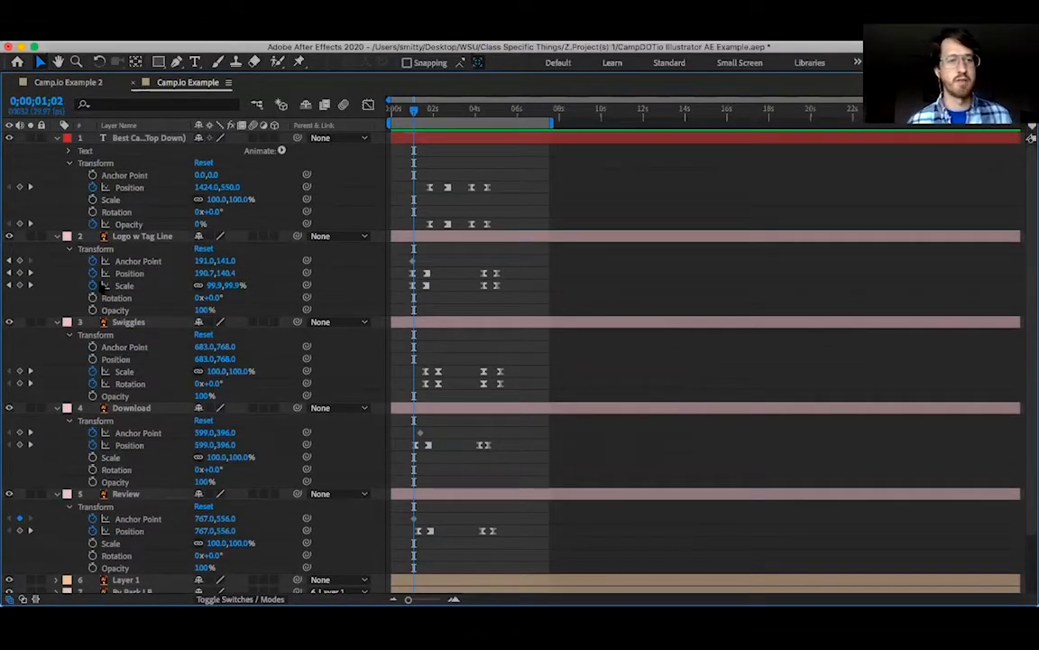
{"action": "left_click", "coordinate": [57, 137]}
{"action": "left_click", "coordinate": [57, 149]}
{"action": "left_click", "coordinate": [57, 162]}
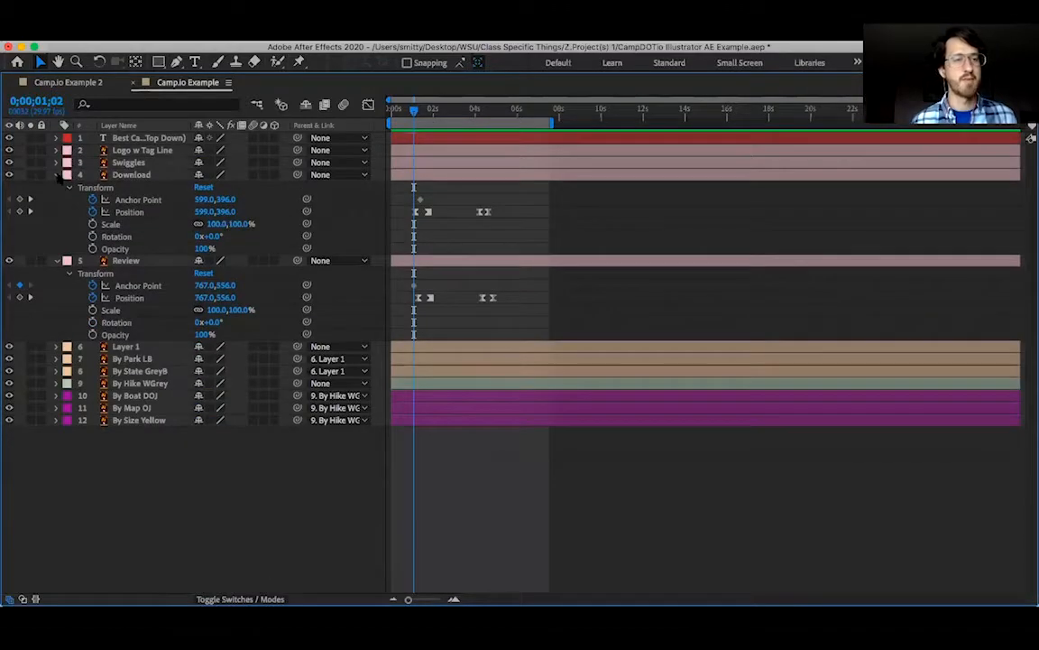
{"action": "left_click", "coordinate": [57, 175]}
{"action": "left_click", "coordinate": [56, 187]}
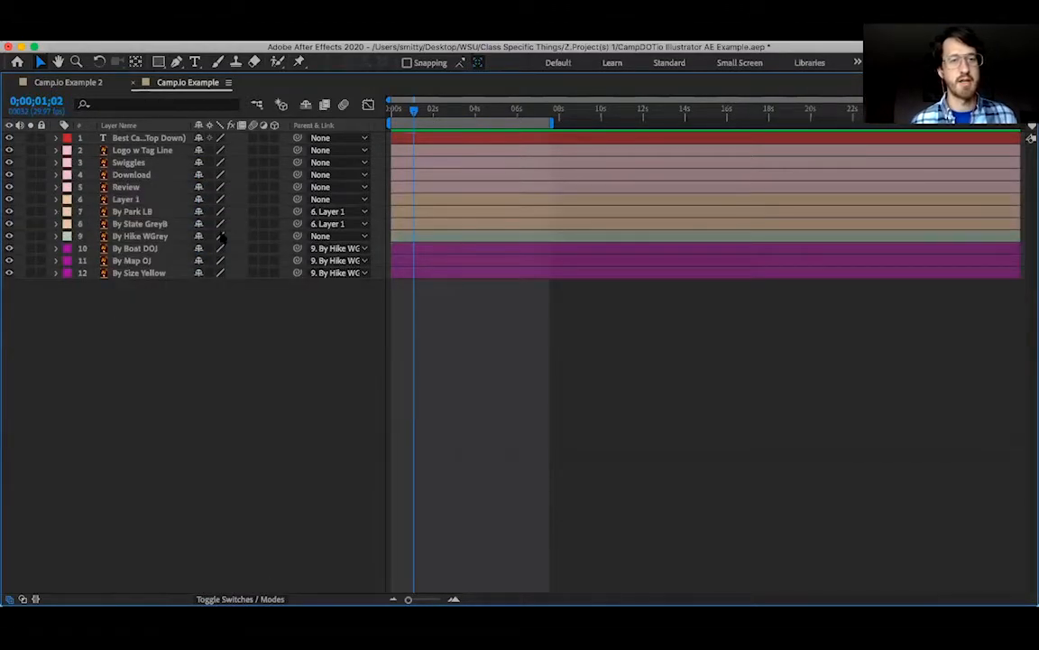
- Mark the text, Swiggles and Review layers as shy and hide the shy layers from the timeline
{"action": "left_click", "coordinate": [306, 106]}
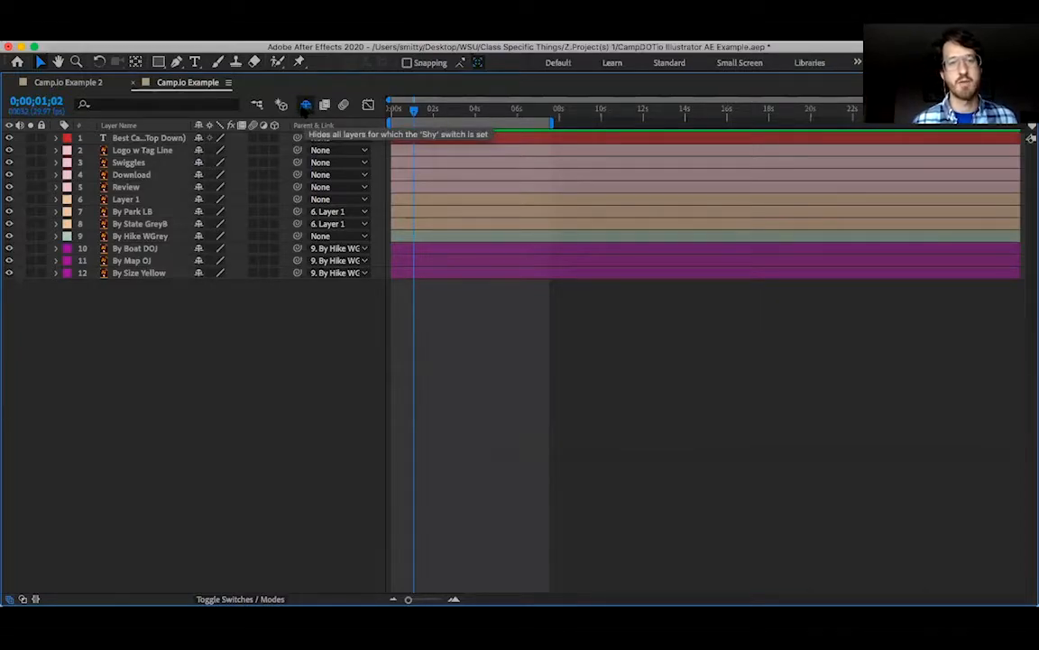
{"action": "left_click", "coordinate": [303, 107]}
{"action": "left_click", "coordinate": [198, 138]}
{"action": "left_click", "coordinate": [198, 162]}
{"action": "left_click", "coordinate": [198, 187]}
{"action": "left_click", "coordinate": [198, 187]}
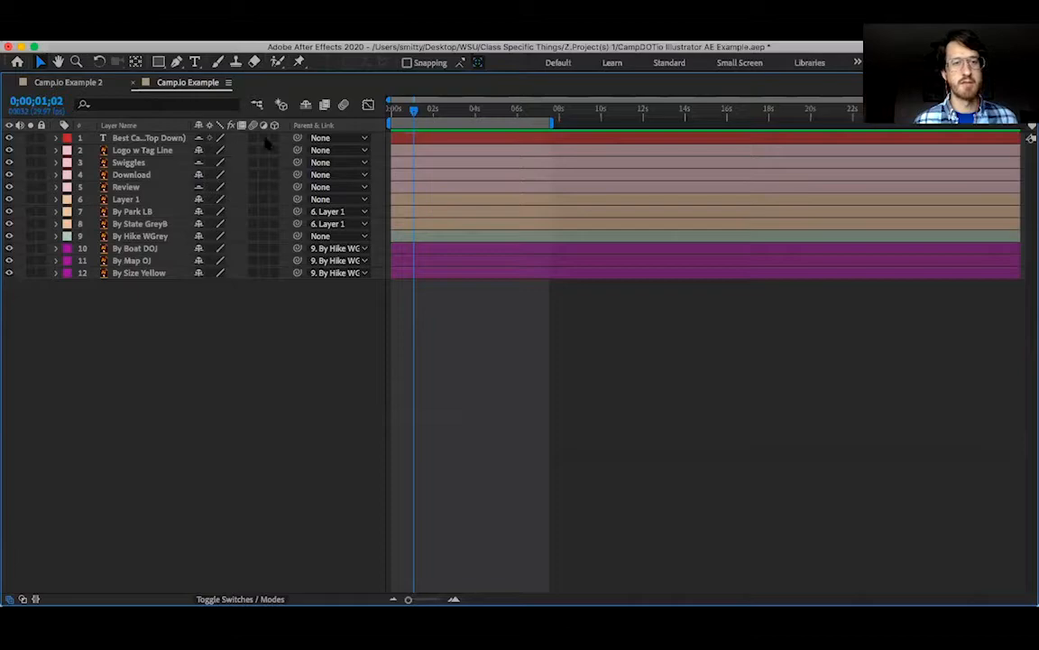
{"action": "left_click", "coordinate": [305, 104]}
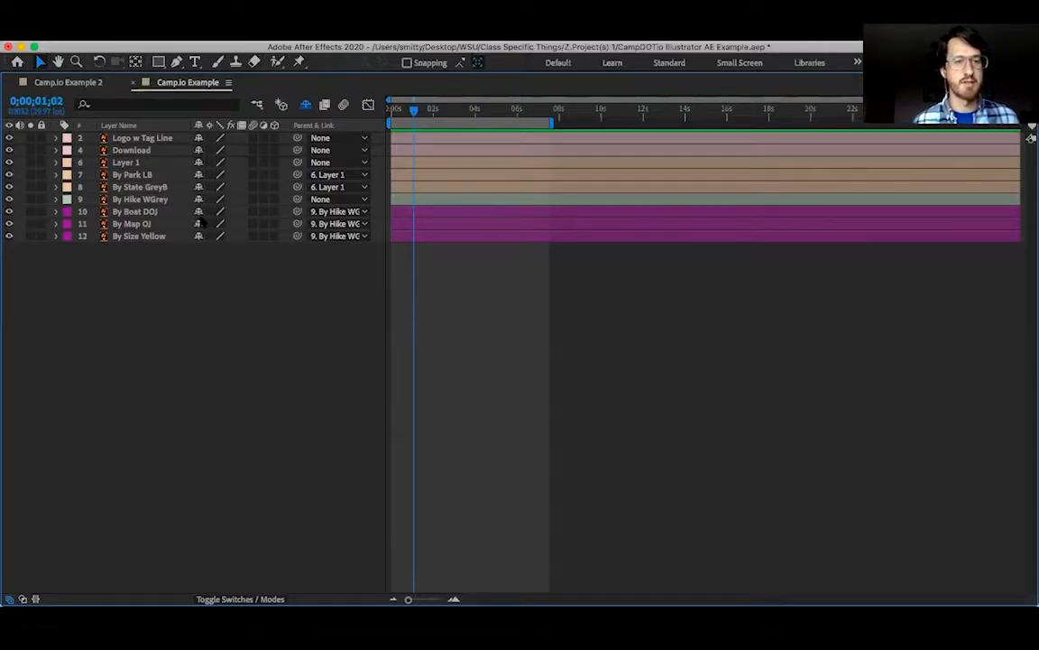
- Mark all remaining layers except Logo w Tag Line as shy, and briefly expand and collapse that layer's properties
{"action": "left_click", "coordinate": [199, 151]}
{"action": "left_click", "coordinate": [198, 162]}
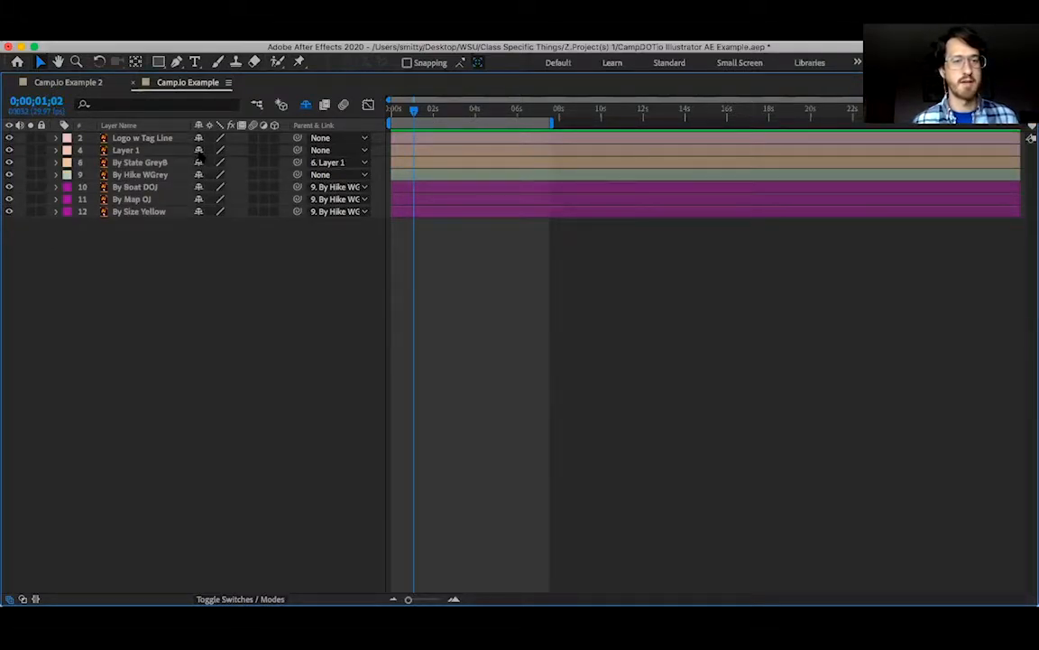
{"action": "left_click", "coordinate": [198, 151]}
{"action": "left_click", "coordinate": [199, 151]}
{"action": "left_click_drag", "start_coordinate": [199, 150], "coordinate": [198, 187]}
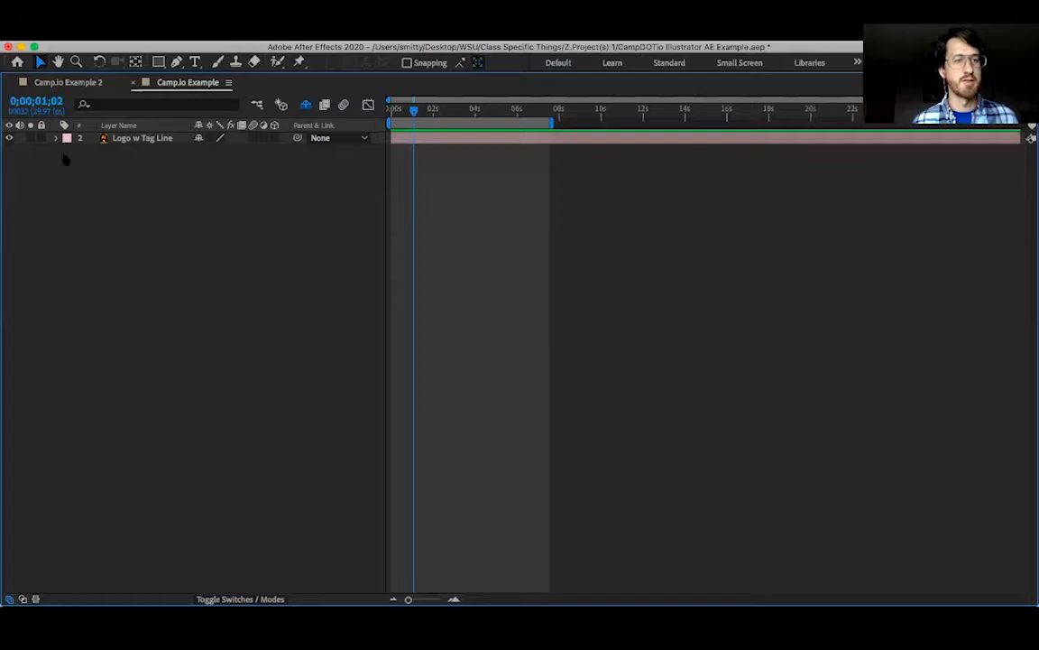
{"action": "left_click", "coordinate": [56, 139]}
{"action": "left_click", "coordinate": [56, 139]}
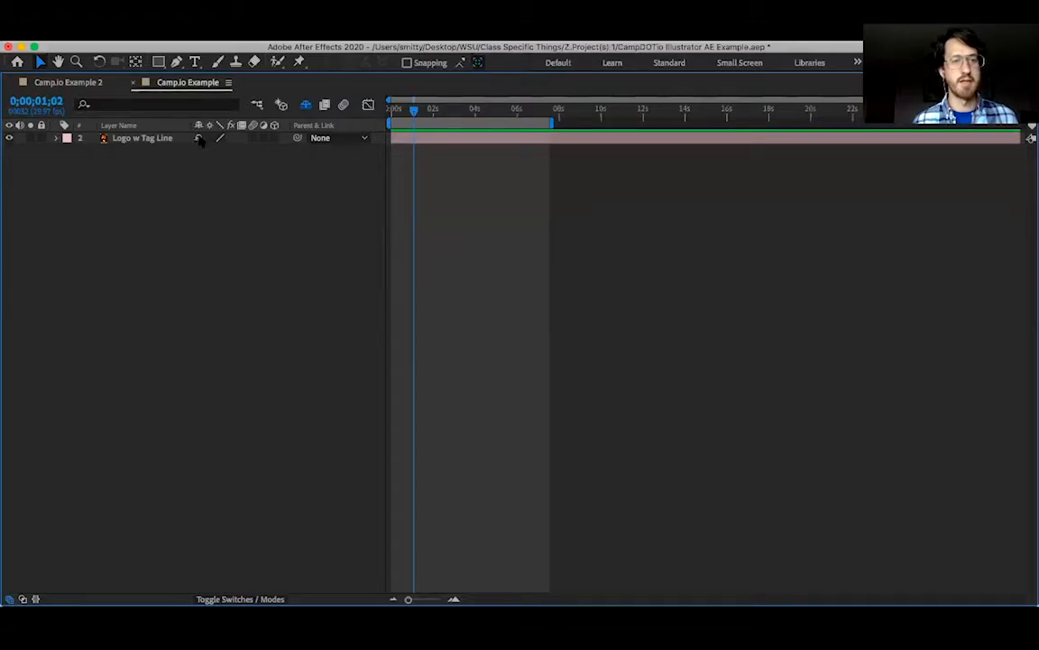
- Reveal the shy layers and set all as shy except Logo w Tag Line, By Boat DOJ, By Map OJ and By Size Yellow
{"action": "left_click", "coordinate": [199, 138]}
{"action": "left_click", "coordinate": [305, 105]}
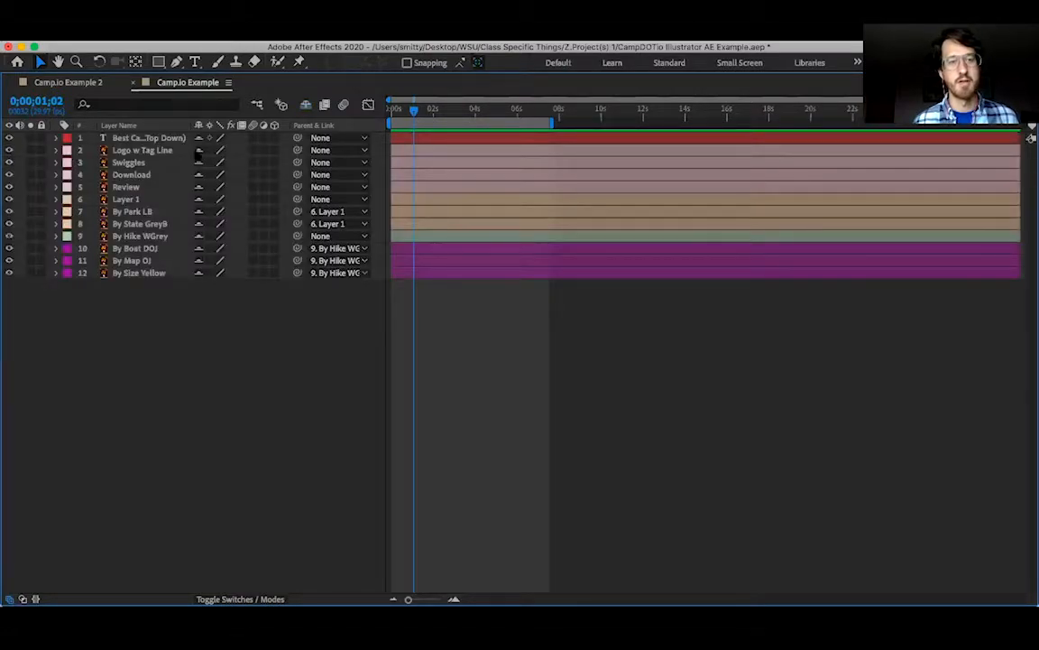
{"action": "left_click", "coordinate": [198, 162]}
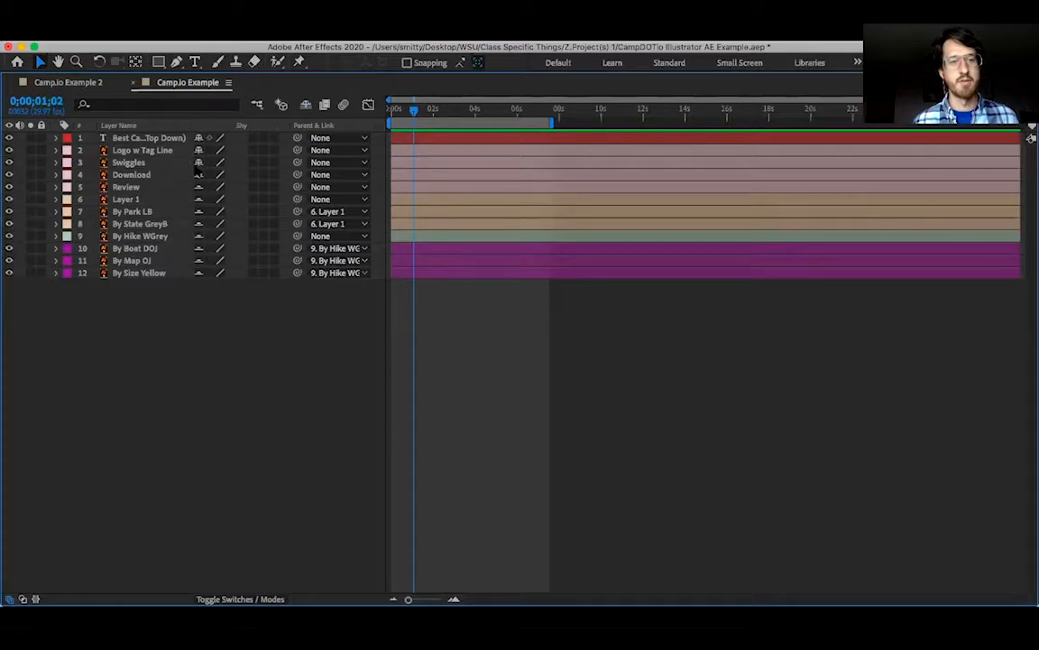
{"action": "left_click", "coordinate": [198, 174]}
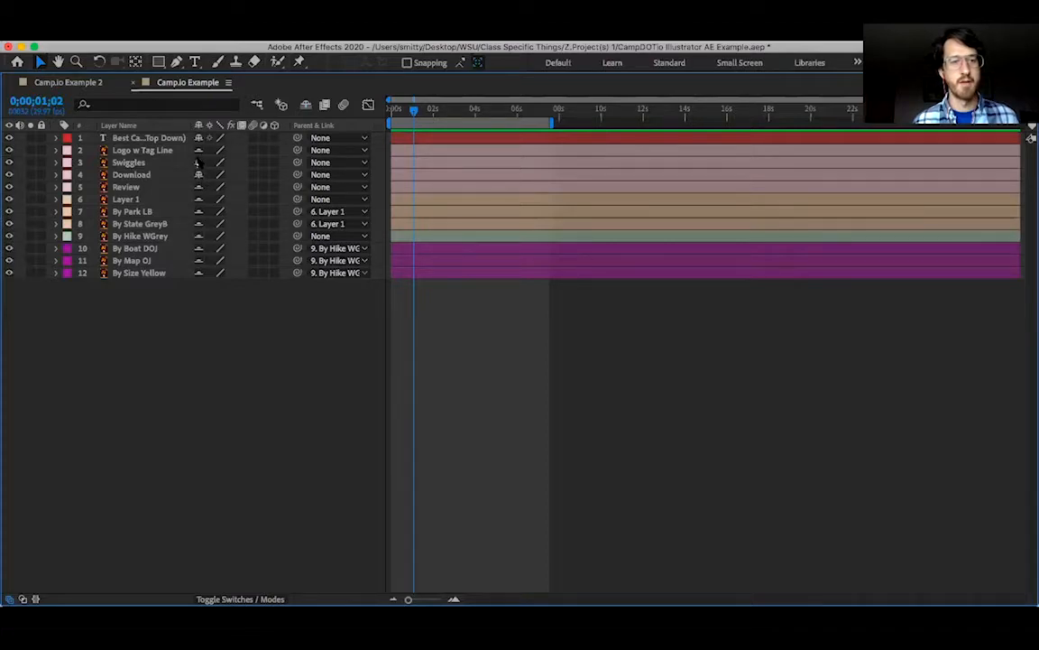
{"action": "left_click_drag", "start_coordinate": [198, 138], "coordinate": [199, 182]}
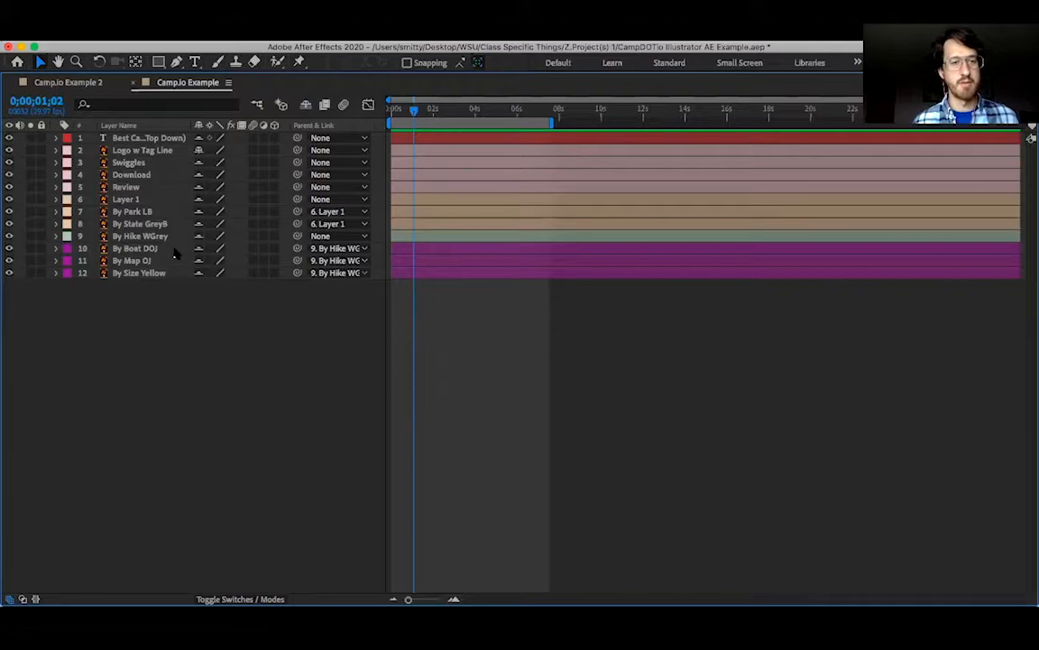
{"action": "left_click_drag", "start_coordinate": [199, 274], "coordinate": [199, 248]}
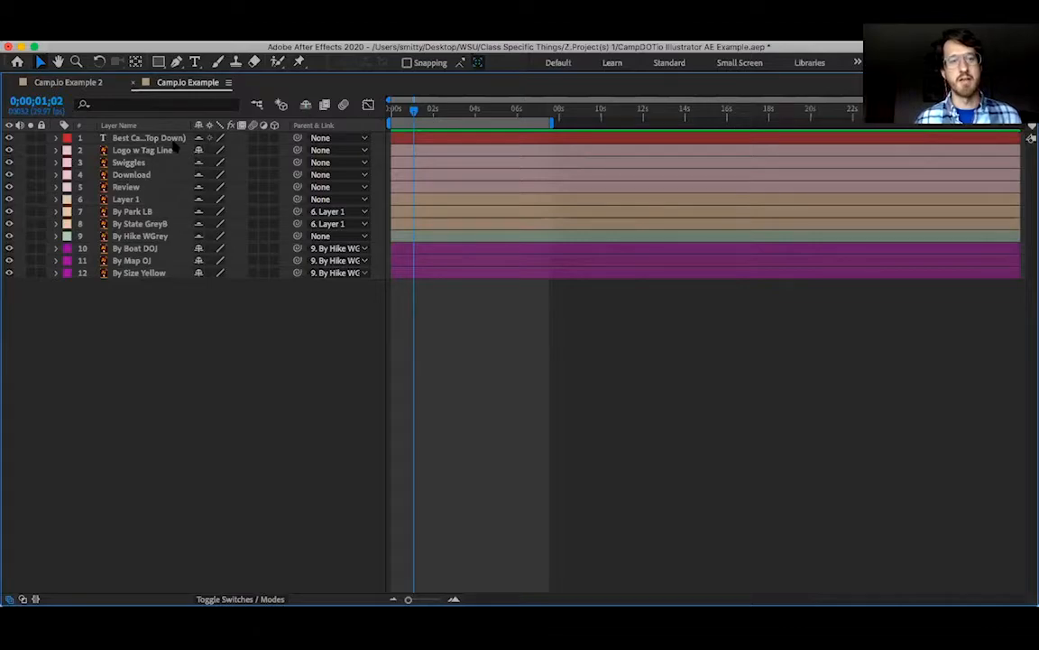
- Hide the shy layers, bring them back into the timeline, and clear the shy switch on every layer
{"action": "left_click", "coordinate": [305, 105]}
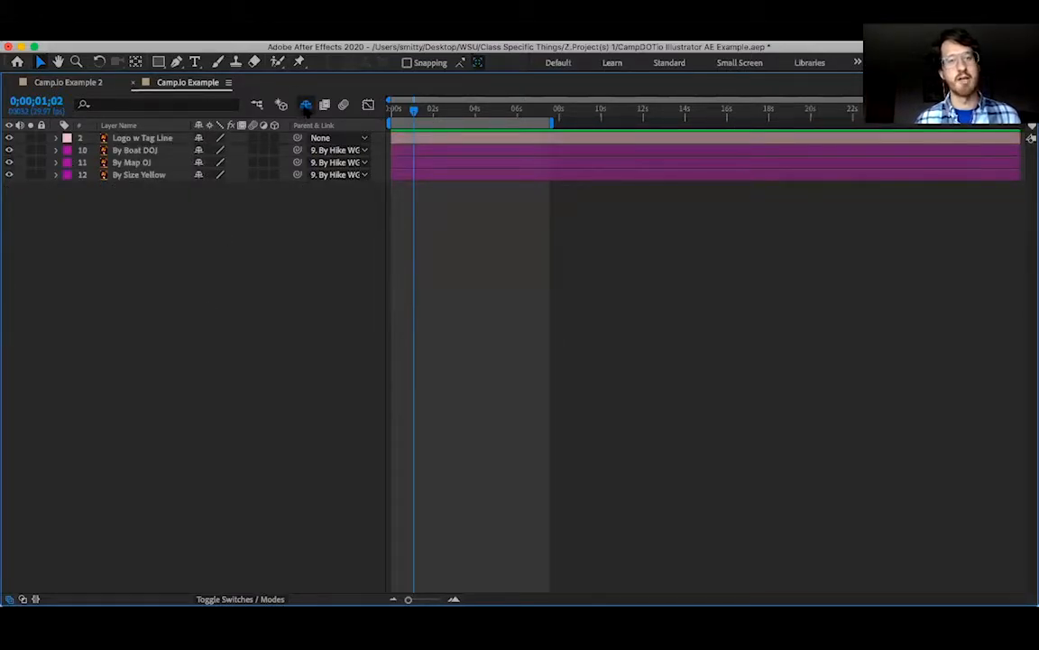
{"action": "left_click", "coordinate": [305, 104]}
{"action": "left_click_drag", "start_coordinate": [200, 138], "coordinate": [199, 237]}
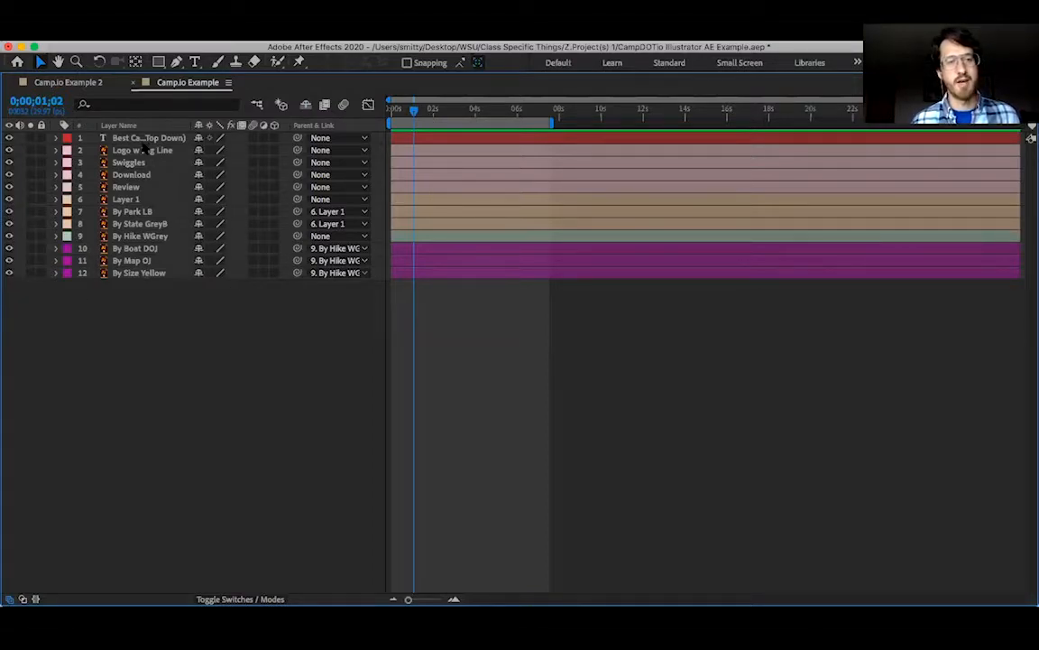
- Expand the text layer's Transform properties and select its Position and Opacity keyframes in turn to examine them
{"action": "left_click", "coordinate": [109, 138]}
{"action": "left_click", "coordinate": [55, 138]}
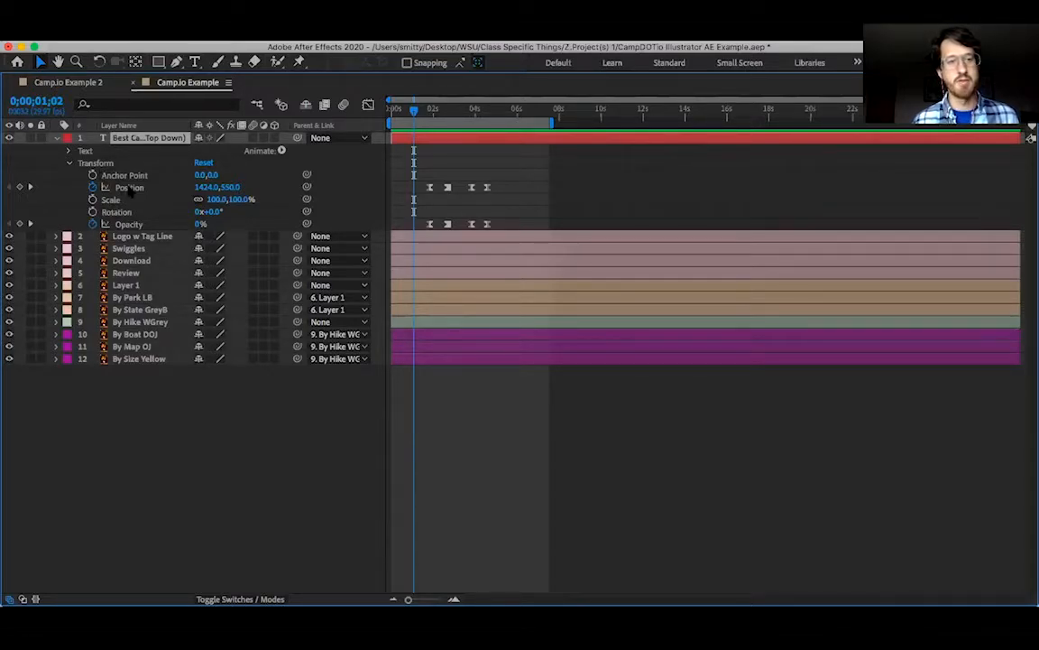
{"action": "left_click", "coordinate": [131, 188]}
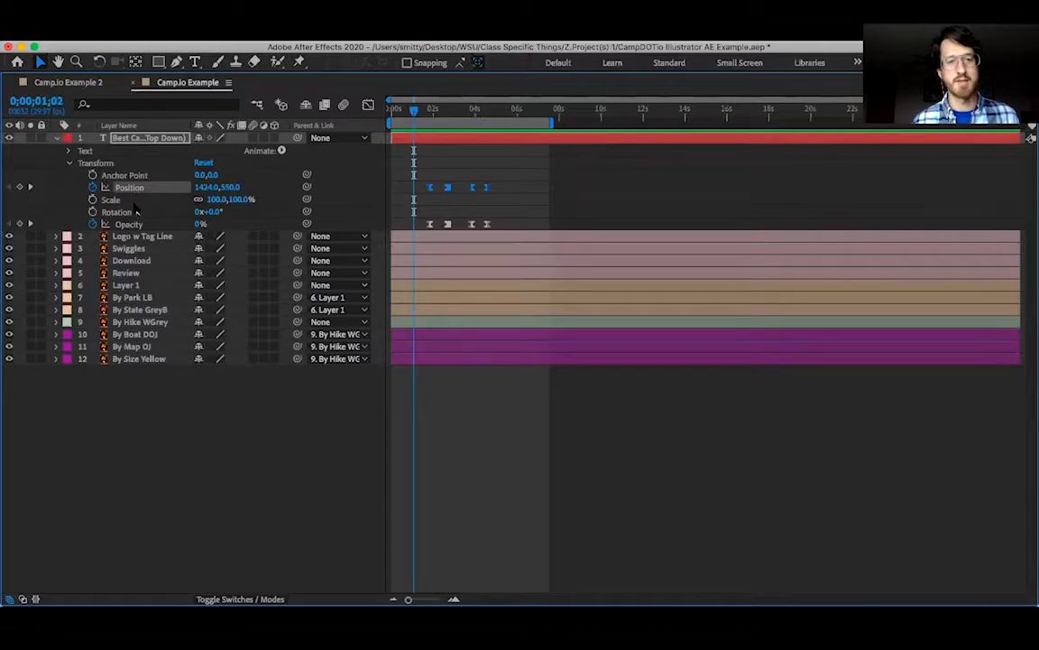
{"action": "left_click", "coordinate": [207, 221]}
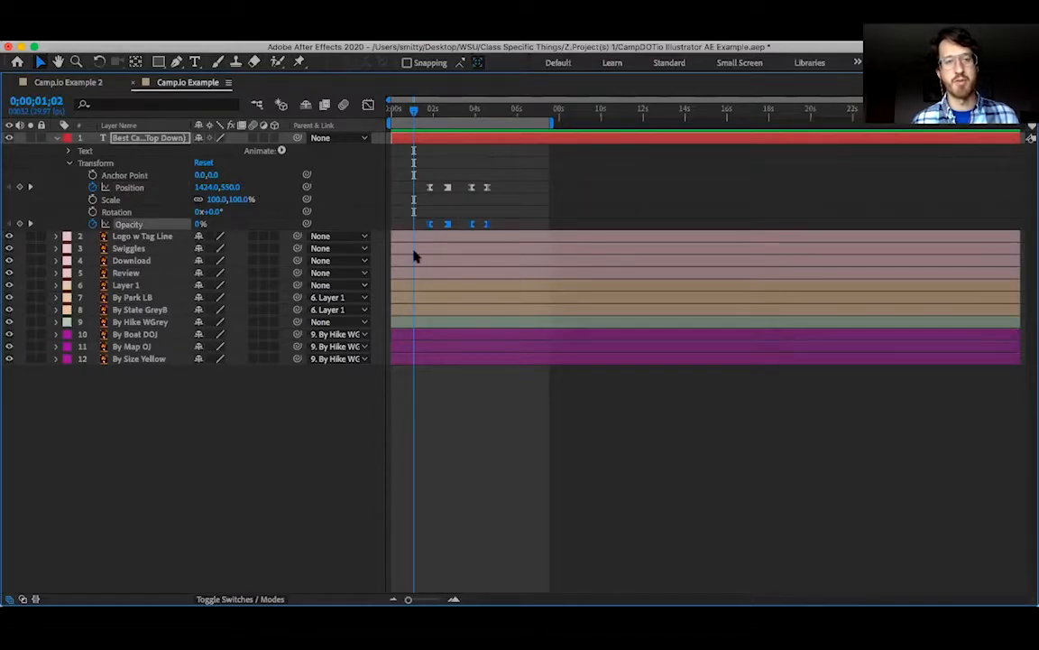
- Restore the normal workspace layout and scrub through the text layer's entrance in the viewer, leaving the playhead at 0;00;01;17
{"action": "left_click", "coordinate": [434, 110]}
{"action": "left_click_drag", "start_coordinate": [434, 111], "coordinate": [413, 128]}
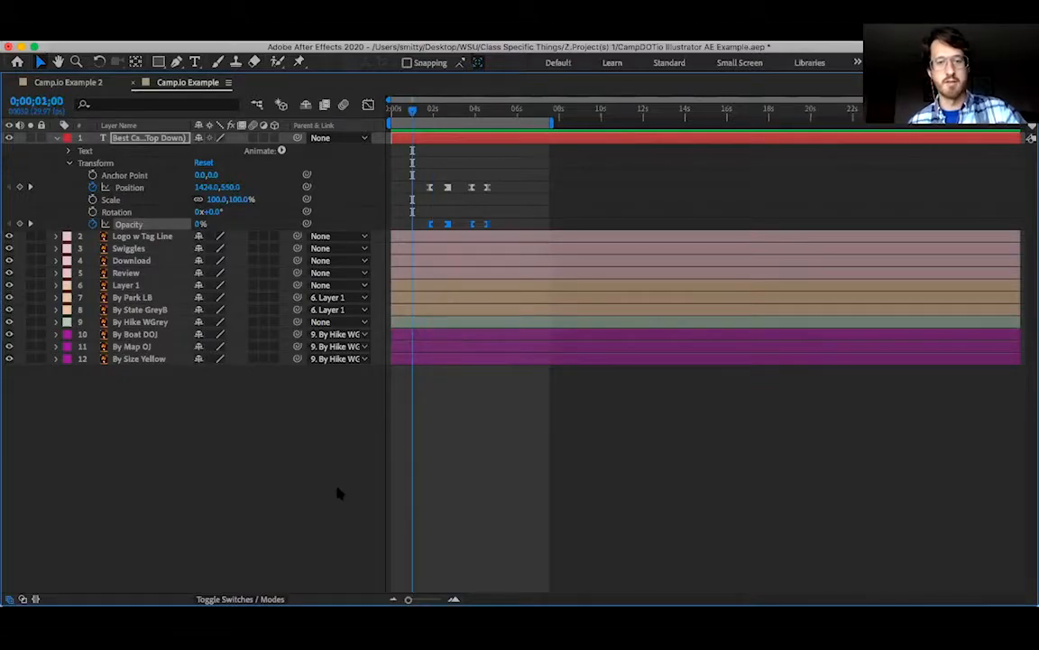
{"action": "key", "text": "grave"}
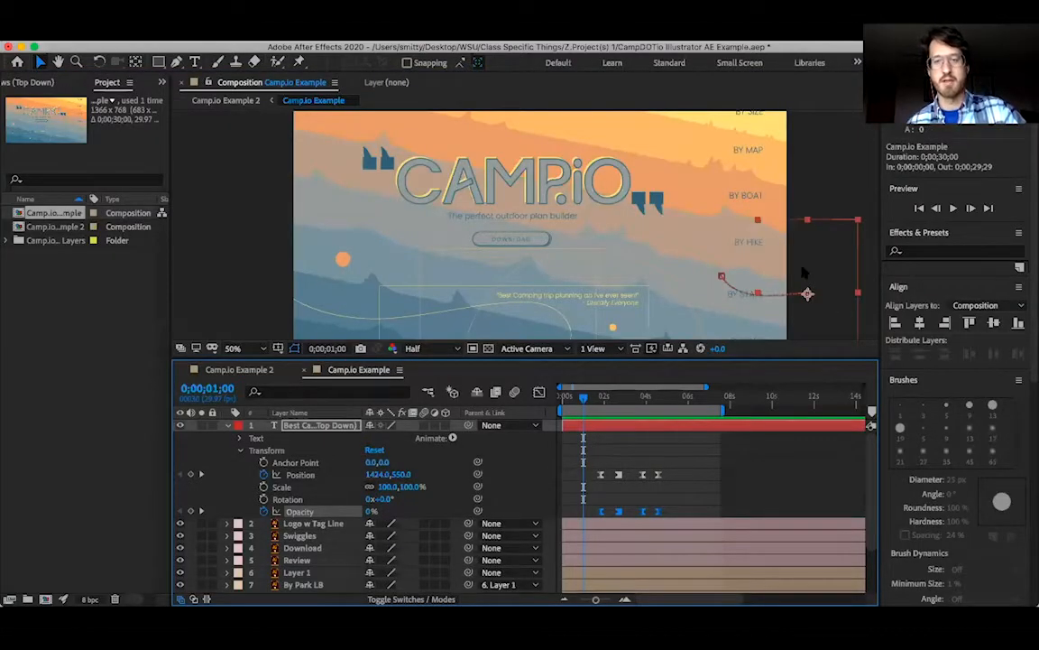
{"action": "left_click_drag", "start_coordinate": [582, 403], "coordinate": [630, 402]}
{"action": "left_click", "coordinate": [609, 404]}
{"action": "left_click", "coordinate": [645, 401]}
{"action": "mouse_move", "coordinate": [617, 407]}
{"action": "left_mouse_down"}
{"action": "mouse_move", "coordinate": [602, 407]}
{"action": "mouse_move", "coordinate": [635, 408]}
{"action": "mouse_move", "coordinate": [595, 414]}
{"action": "mouse_move", "coordinate": [651, 399]}
{"action": "mouse_move", "coordinate": [598, 411]}
{"action": "left_mouse_up"}
{"action": "left_click", "coordinate": [596, 413]}
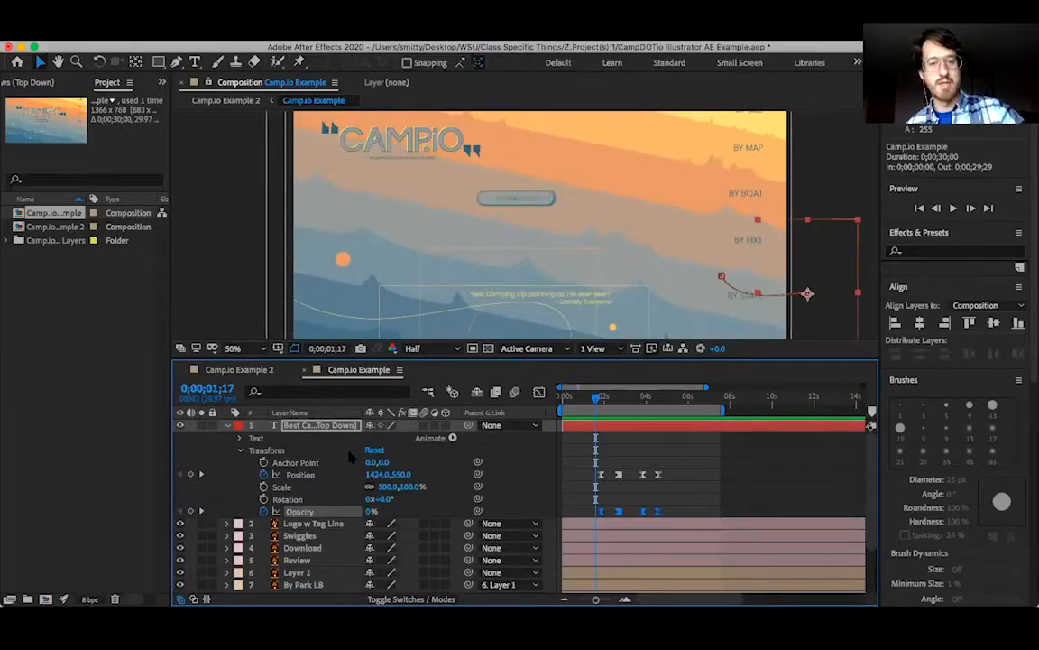
- Maximize the timeline and show only the Position and Opacity properties of the text layer
{"action": "key", "text": "grave"}
{"action": "left_click", "coordinate": [106, 374]}
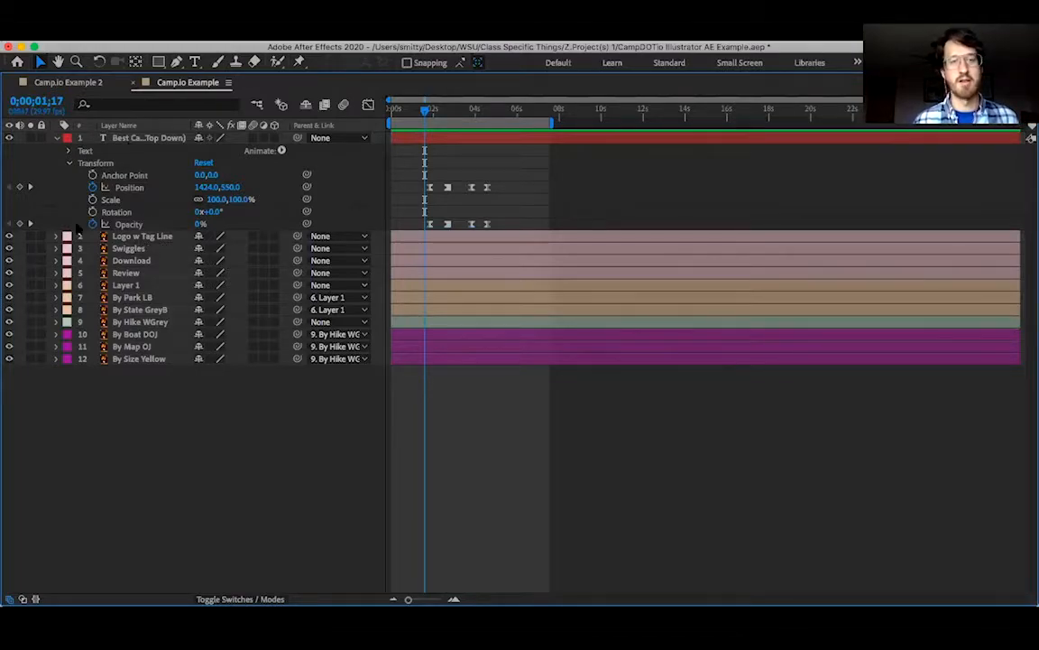
{"action": "left_click", "coordinate": [115, 137]}
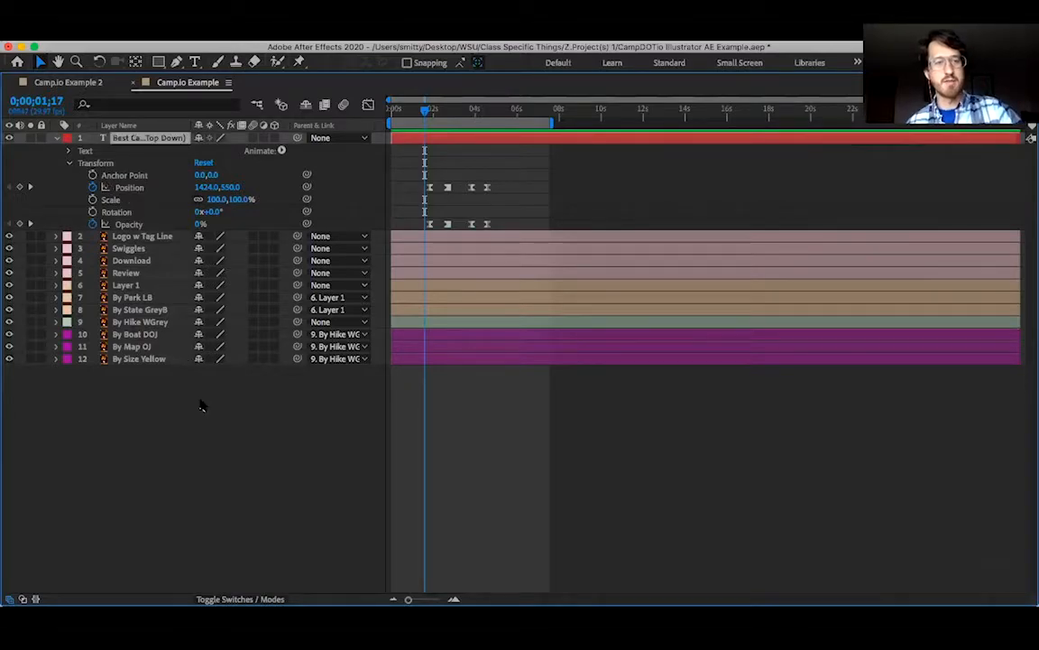
{"action": "key", "text": "t"}
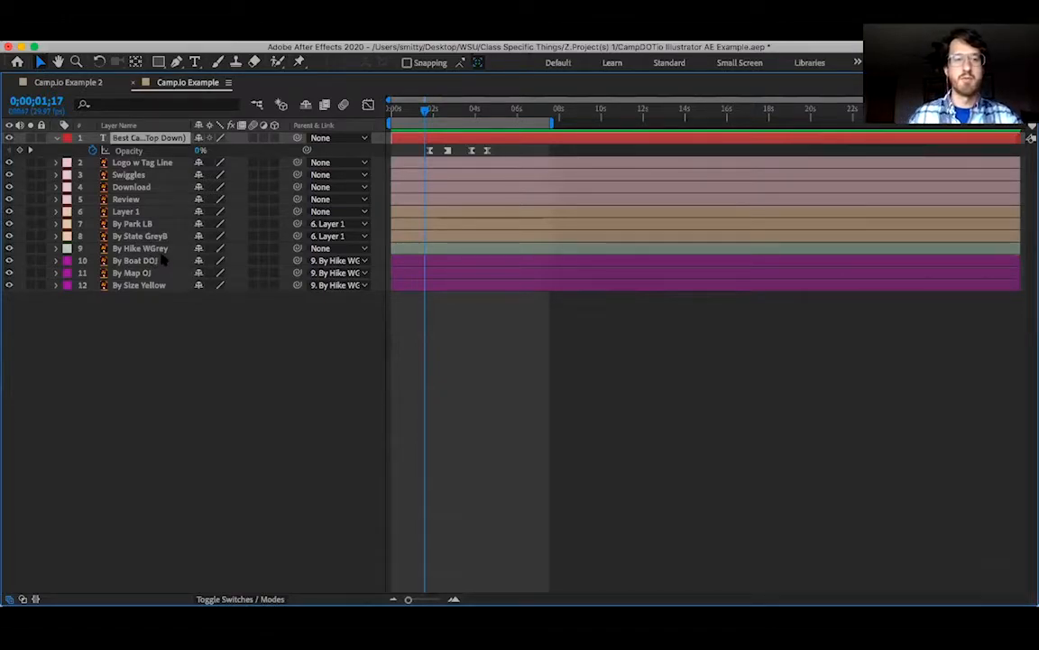
{"action": "key", "text": "shift+p"}
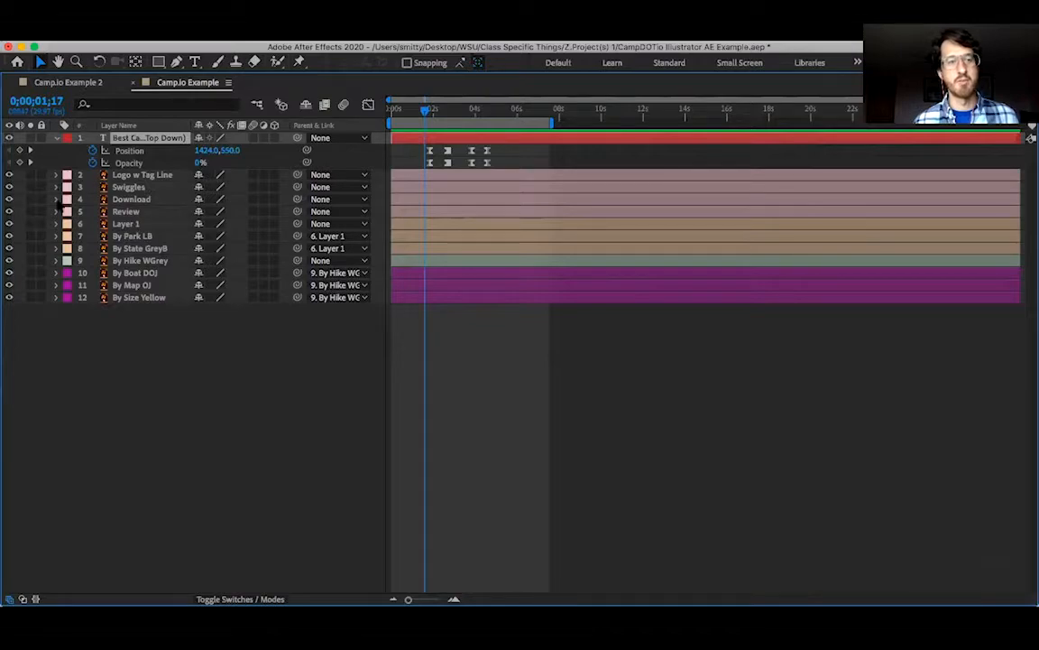
- Check which Transform properties of Logo w Tag Line are keyframed and show only its Position and Scale
{"action": "left_click", "coordinate": [55, 175]}
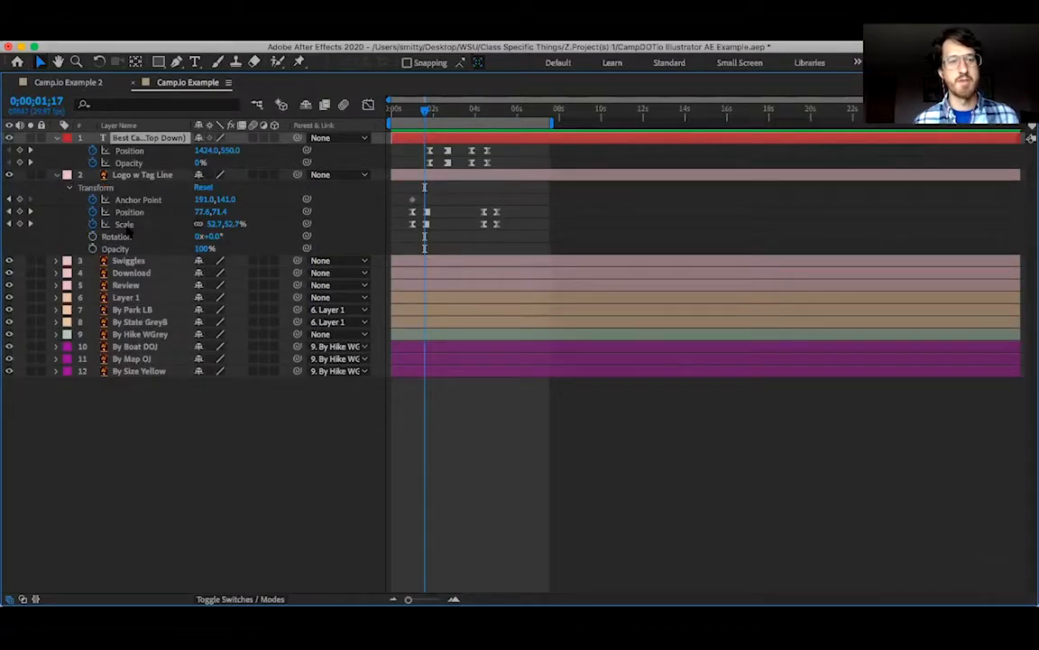
{"action": "left_click", "coordinate": [56, 175]}
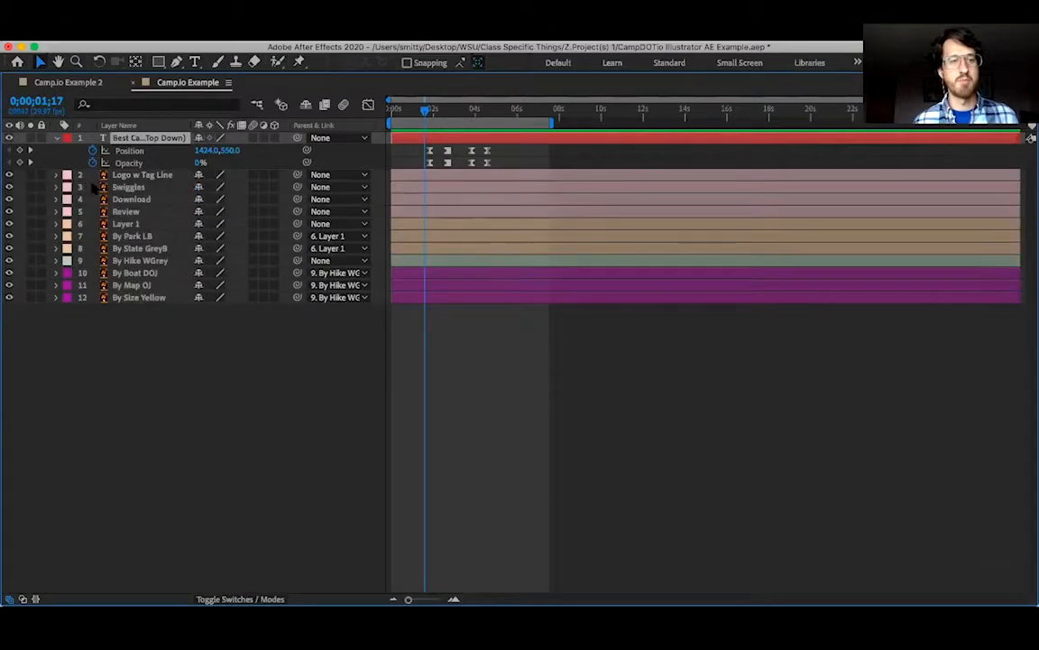
{"action": "left_click", "coordinate": [126, 175]}
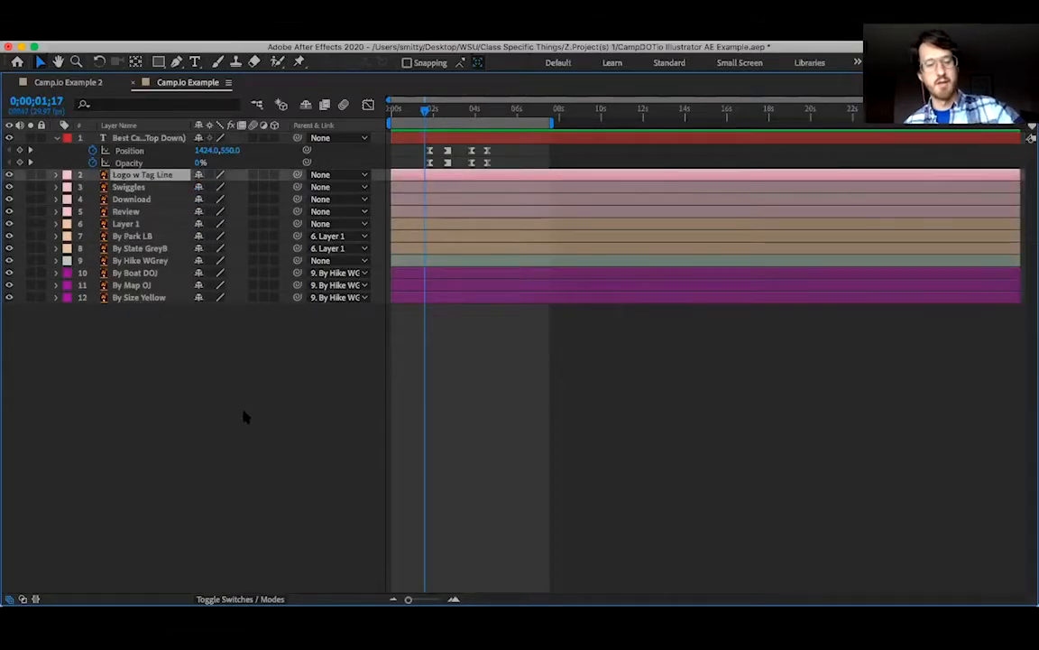
{"action": "key", "text": "u"}
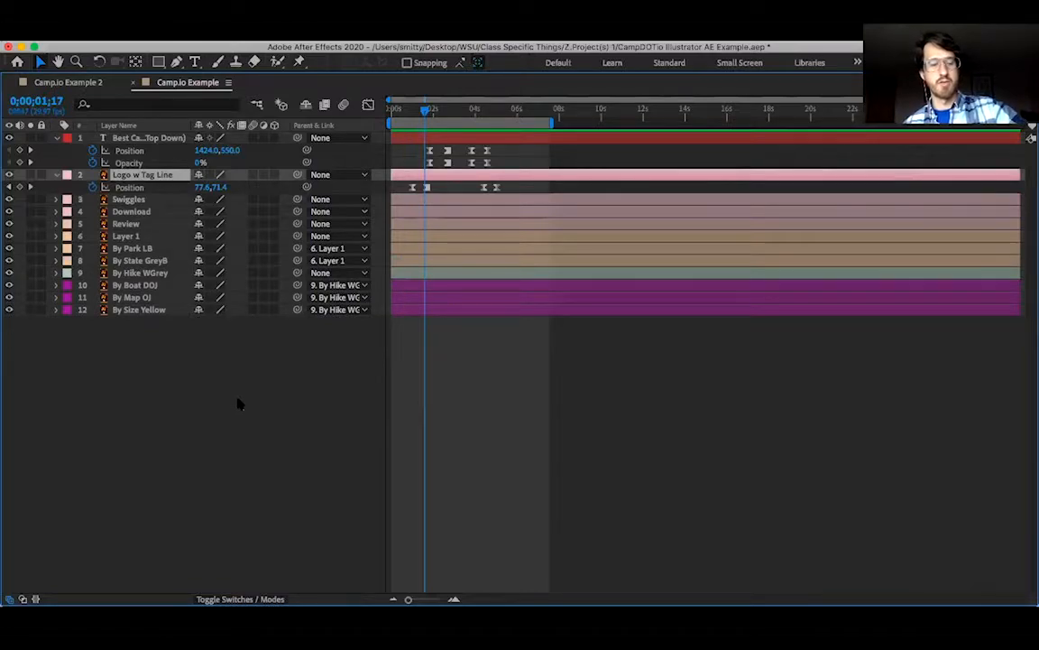
{"action": "key", "text": "shift+s"}
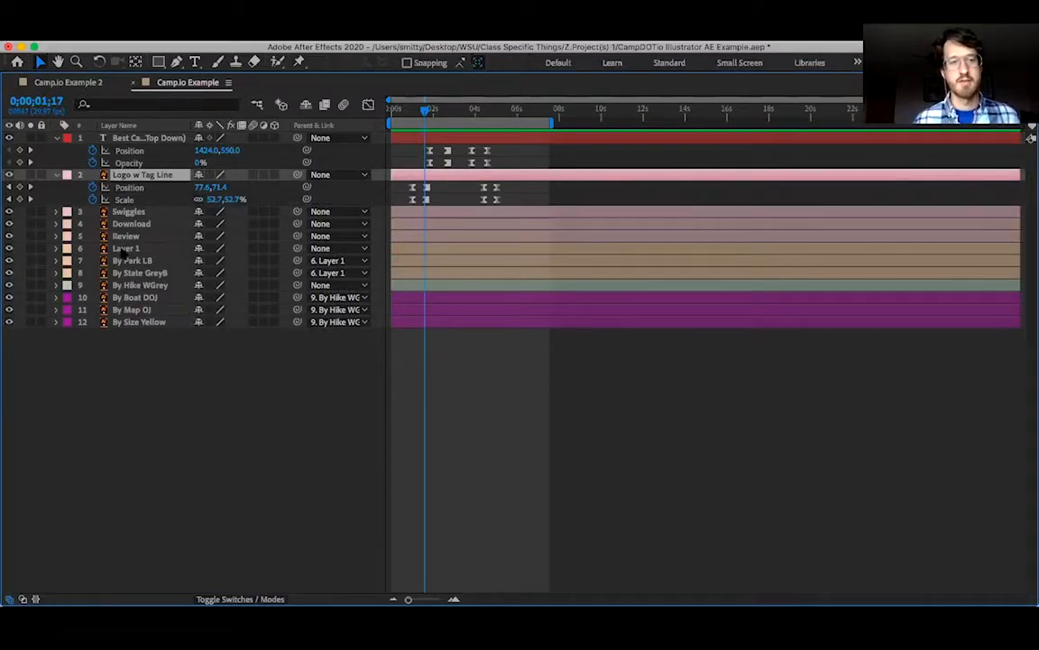
- Check which Transform properties of the Swiggles layer are keyframed and show only its Scale and Rotation
{"action": "left_click", "coordinate": [56, 211]}
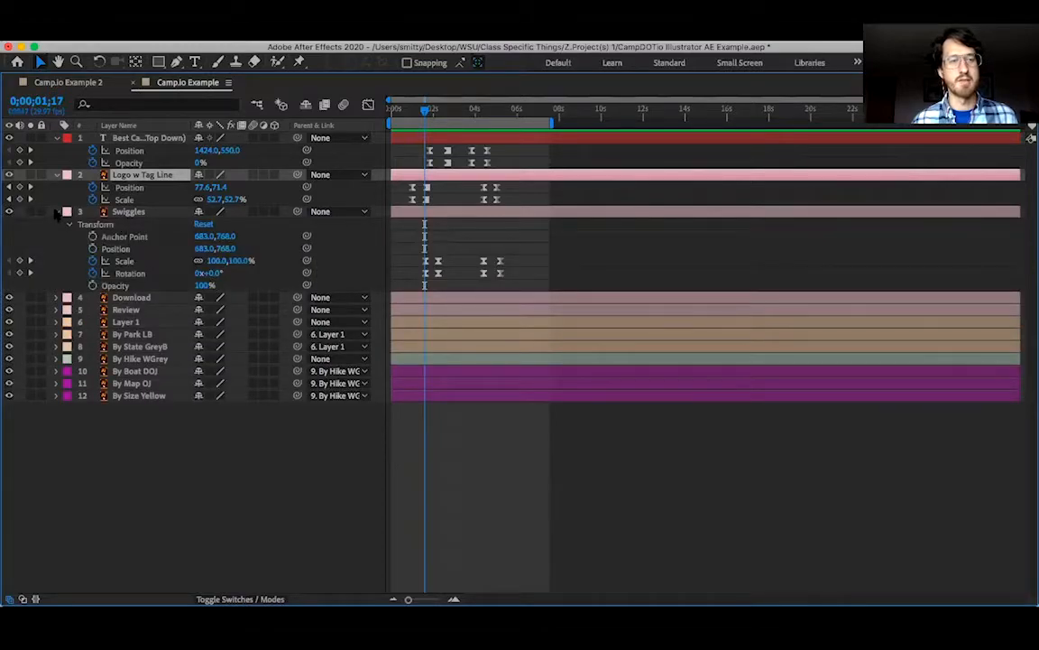
{"action": "left_click", "coordinate": [56, 211]}
{"action": "key", "text": "ctrl+Down"}
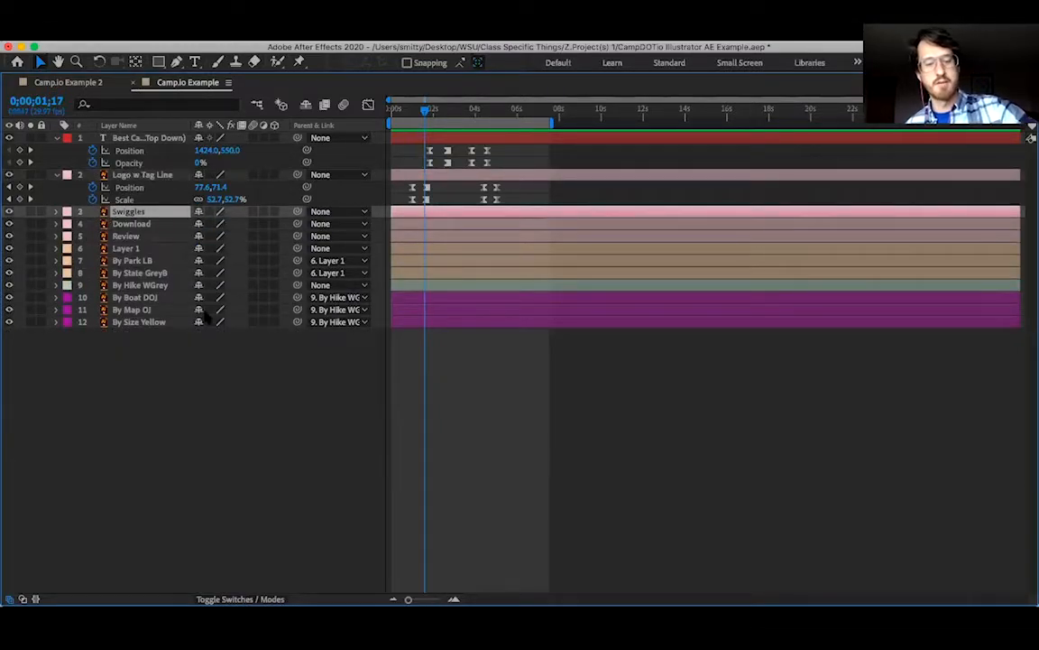
{"action": "key", "text": "s"}
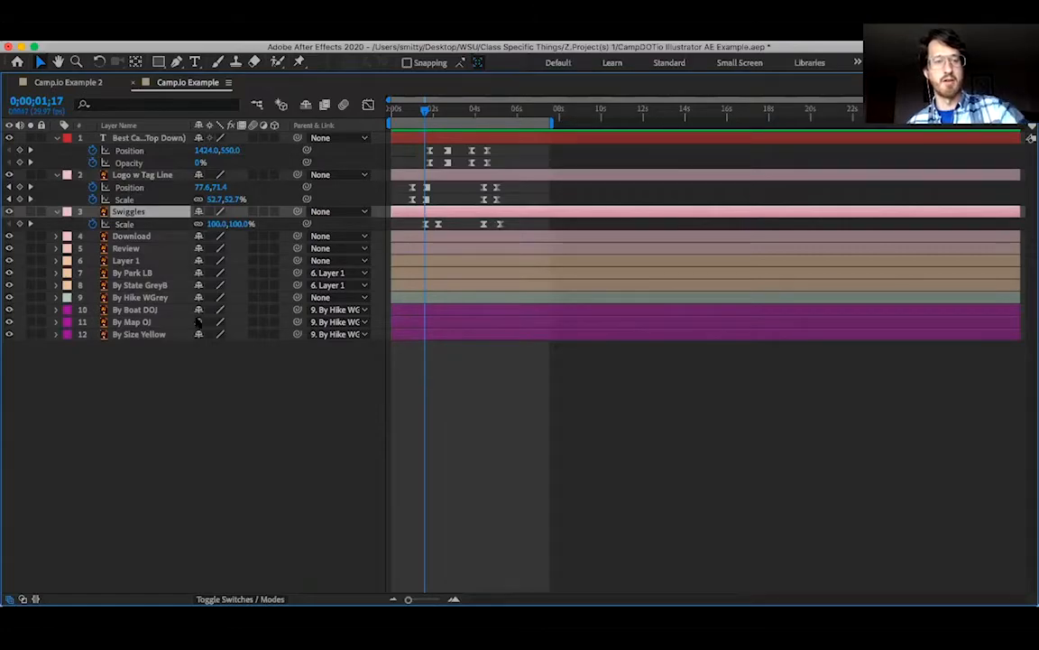
{"action": "key", "text": "shift+r"}
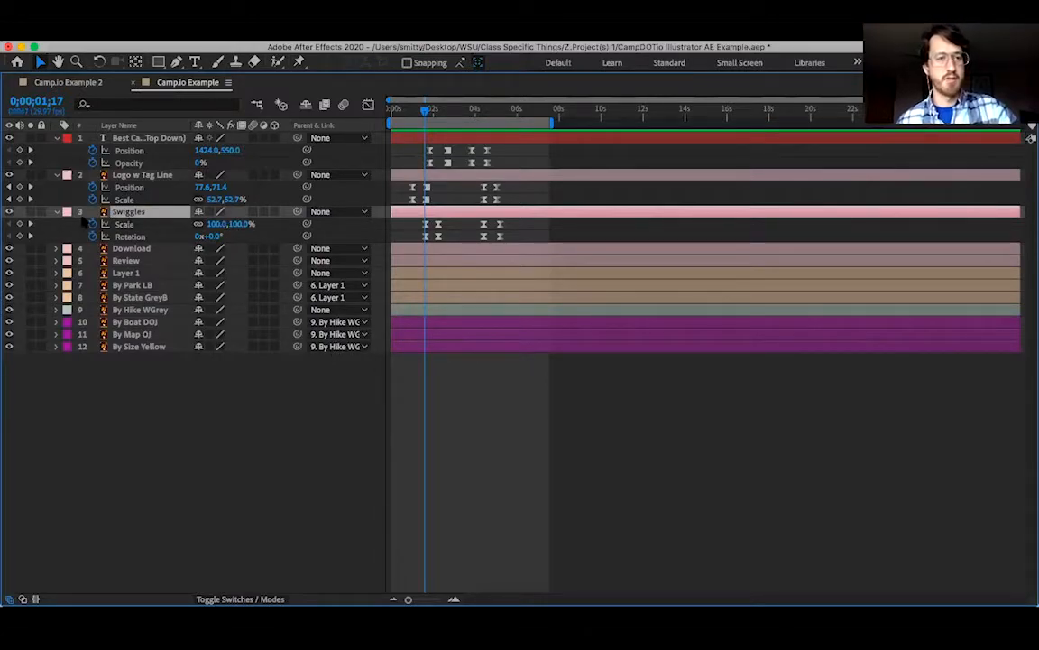
- Collapse the displayed properties of the Swiggles, Logo w Tag Line and Best Camping Trails text layers
{"action": "left_click", "coordinate": [57, 207]}
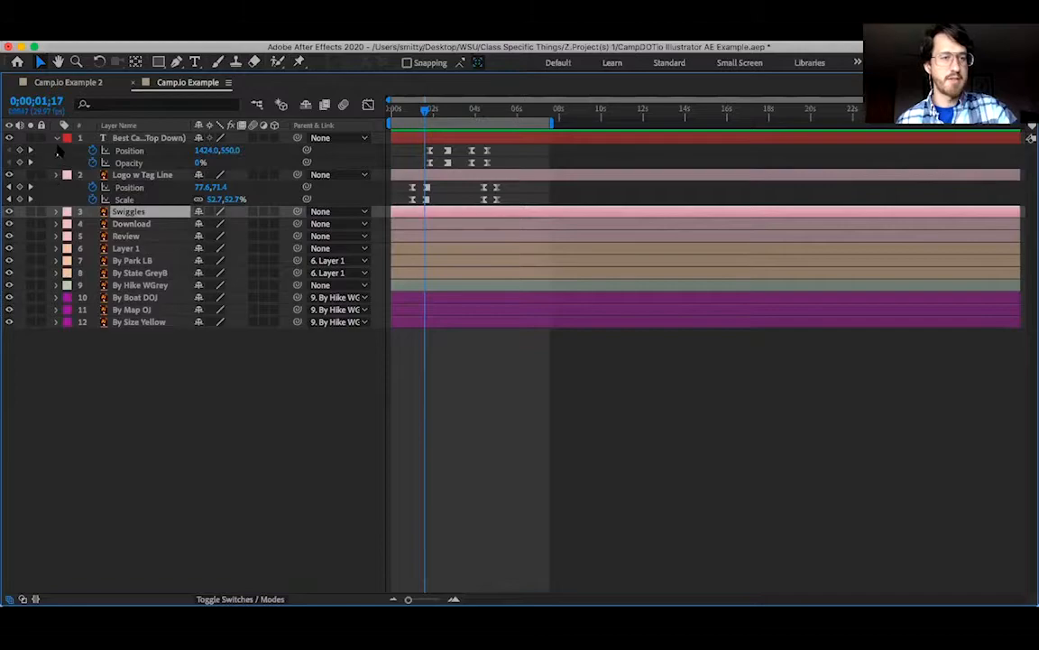
{"action": "left_click", "coordinate": [57, 174]}
{"action": "left_click", "coordinate": [57, 137]}
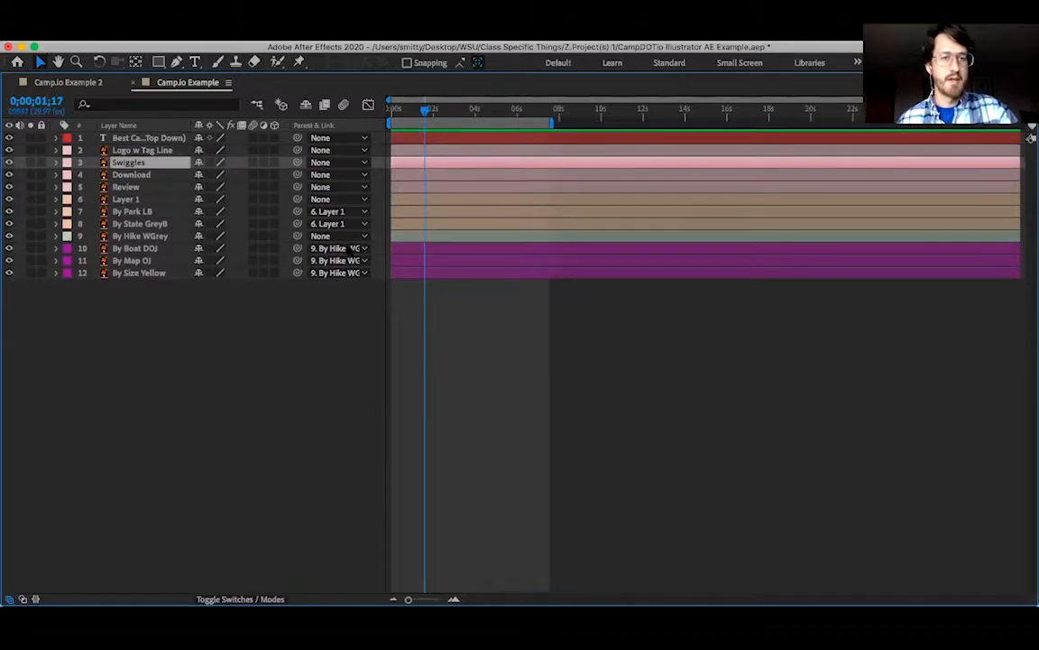
- Check which Transform properties of Layer 1 are keyframed, and collapse the layer again
{"action": "left_click", "coordinate": [135, 199]}
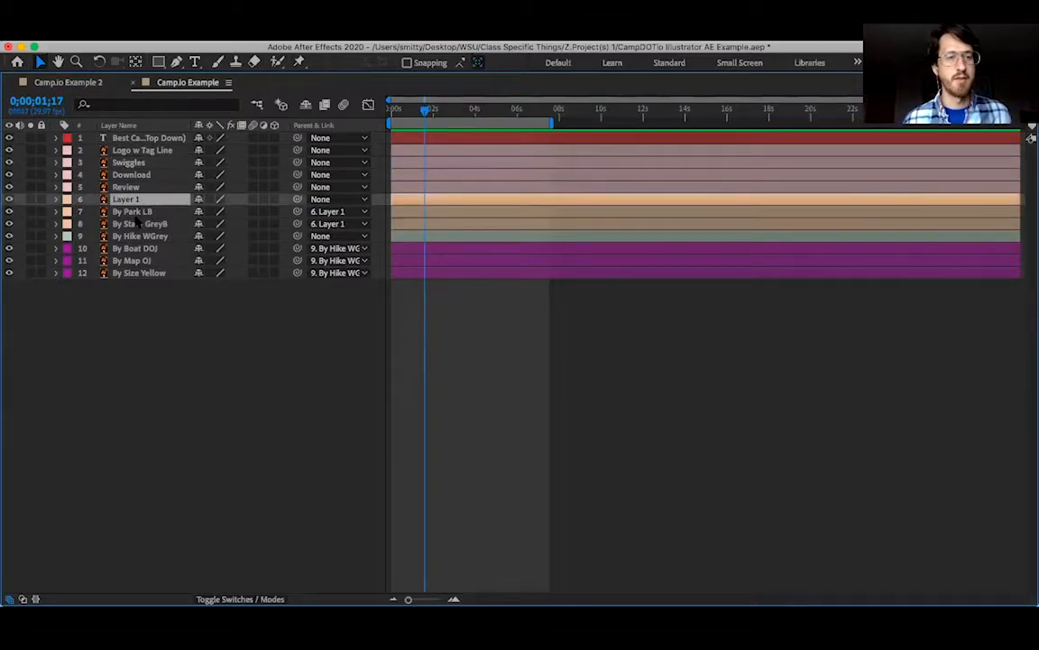
{"action": "left_click", "coordinate": [125, 210]}
{"action": "left_click", "coordinate": [55, 198]}
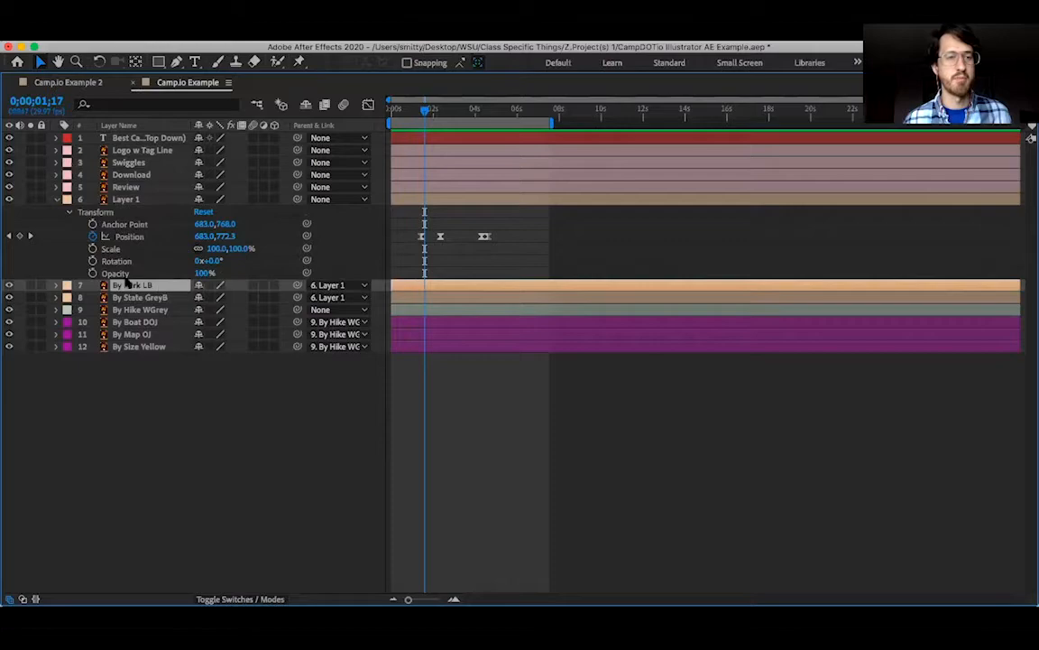
{"action": "left_click", "coordinate": [55, 199]}
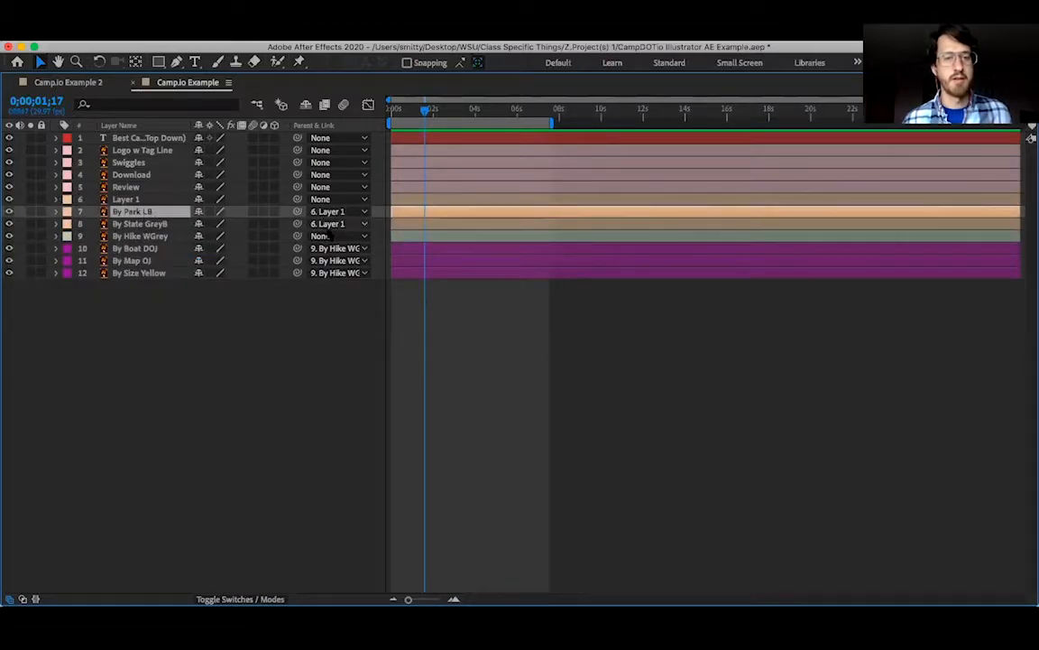
- Parent By Park LB to Layer 1 with the pick whip, and look through its list of possible parent layers
{"action": "left_click_drag", "start_coordinate": [297, 211], "coordinate": [131, 199]}
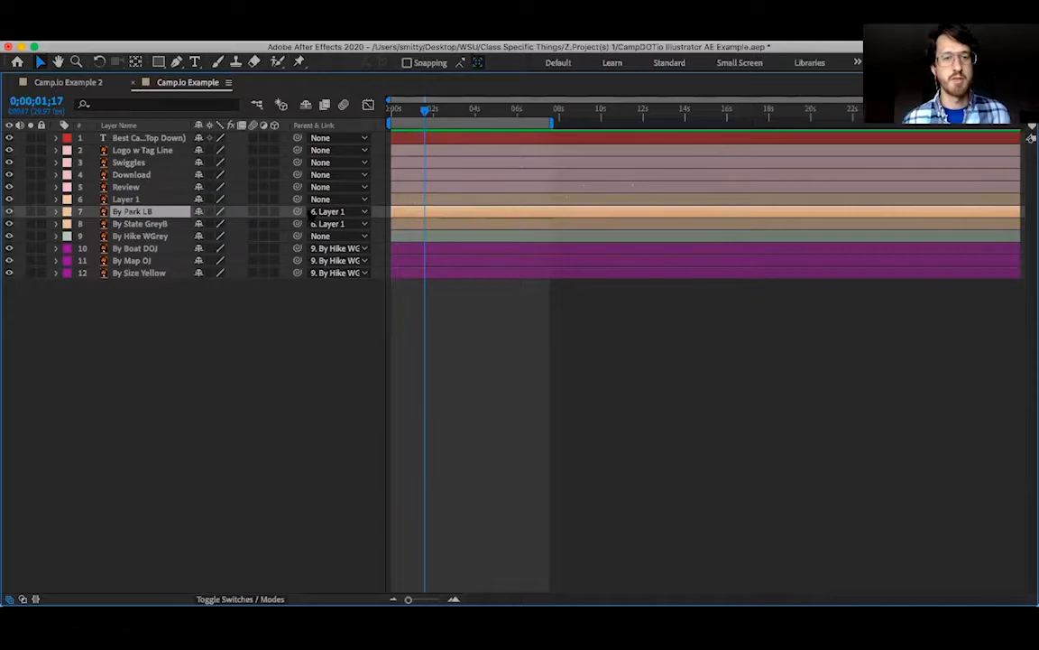
{"action": "left_click", "coordinate": [365, 212]}
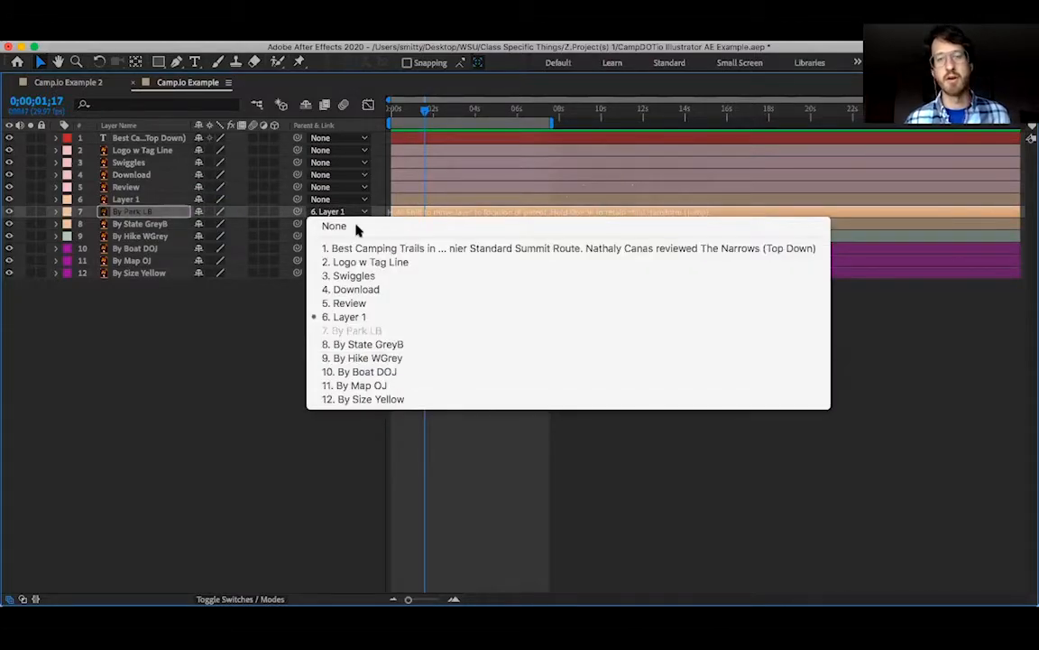
{"action": "left_click", "coordinate": [244, 332]}
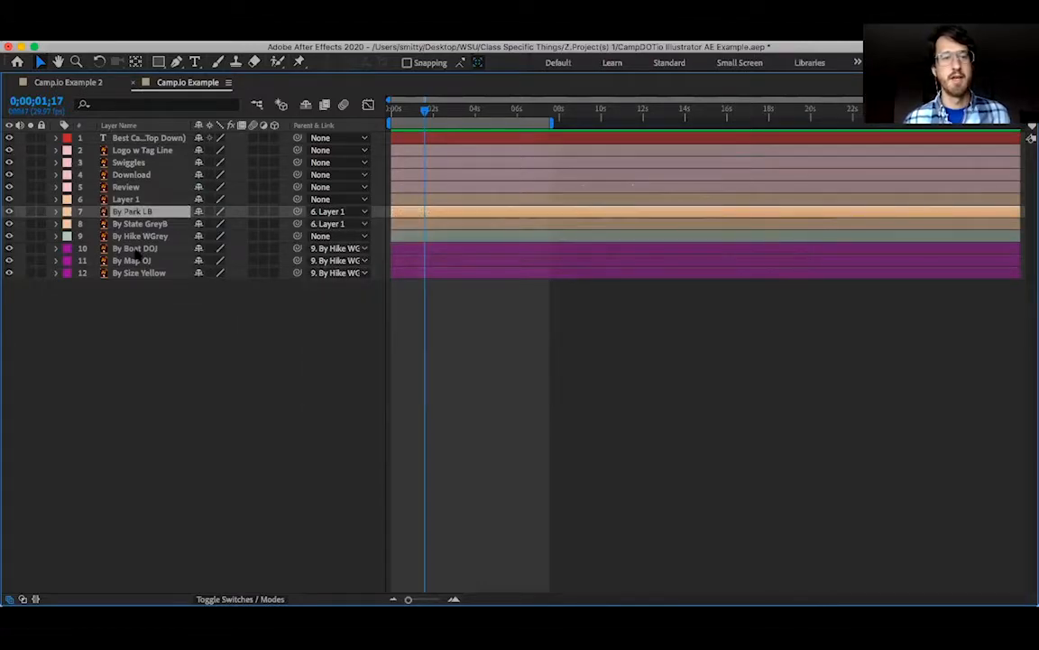
- Check the Transform properties of By Park LB for keyframes of its own, and collapse the layer again
{"action": "left_click", "coordinate": [56, 212]}
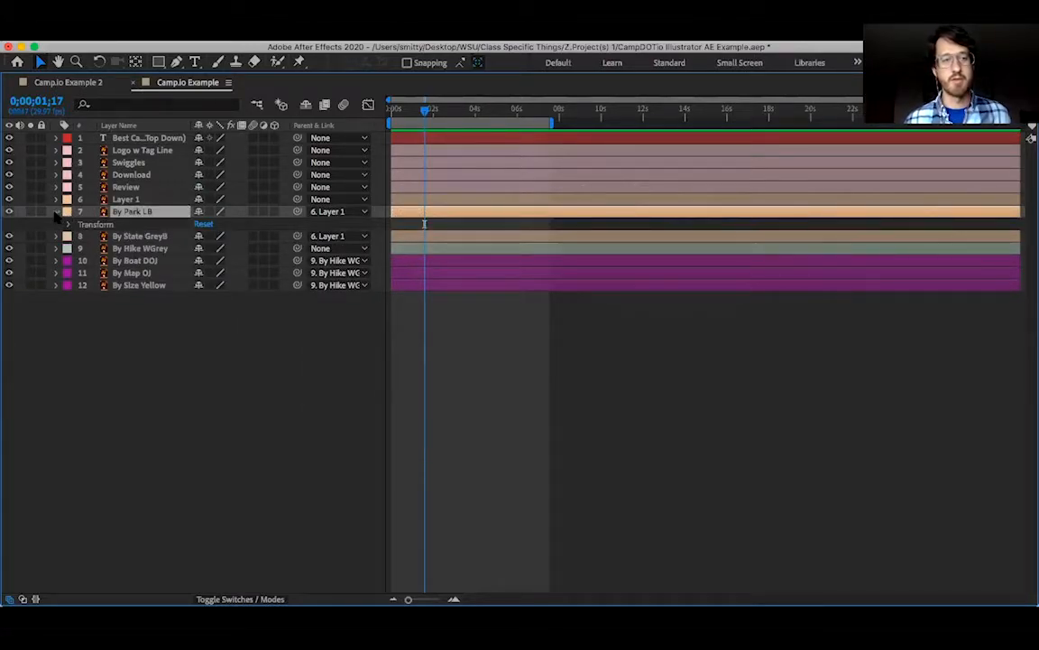
{"action": "left_click", "coordinate": [56, 211]}
{"action": "left_click", "coordinate": [56, 212]}
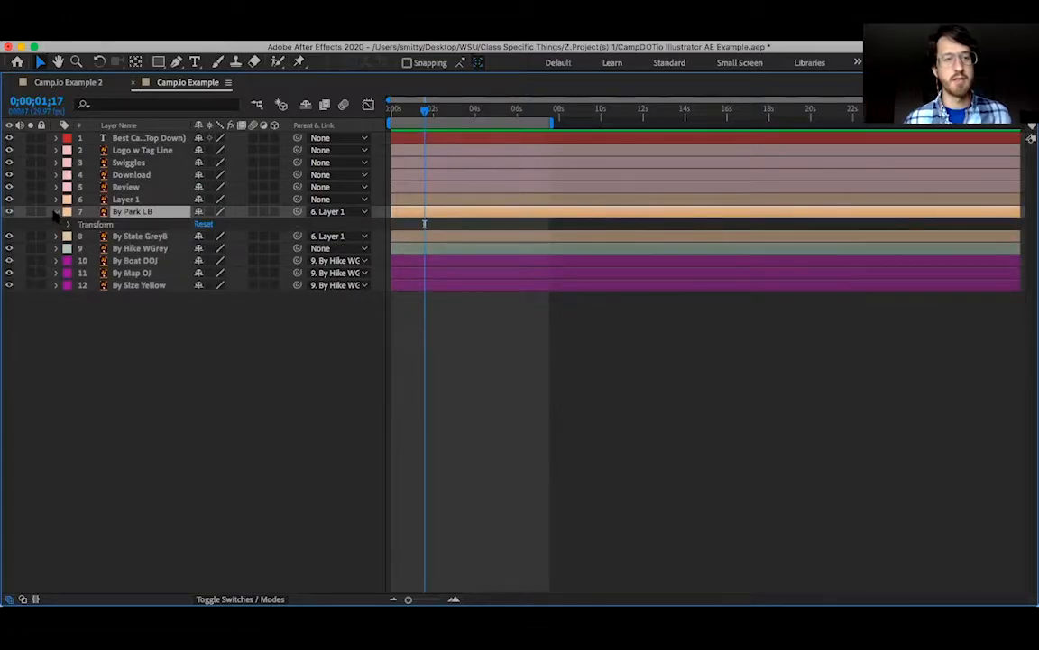
{"action": "left_click", "coordinate": [56, 211]}
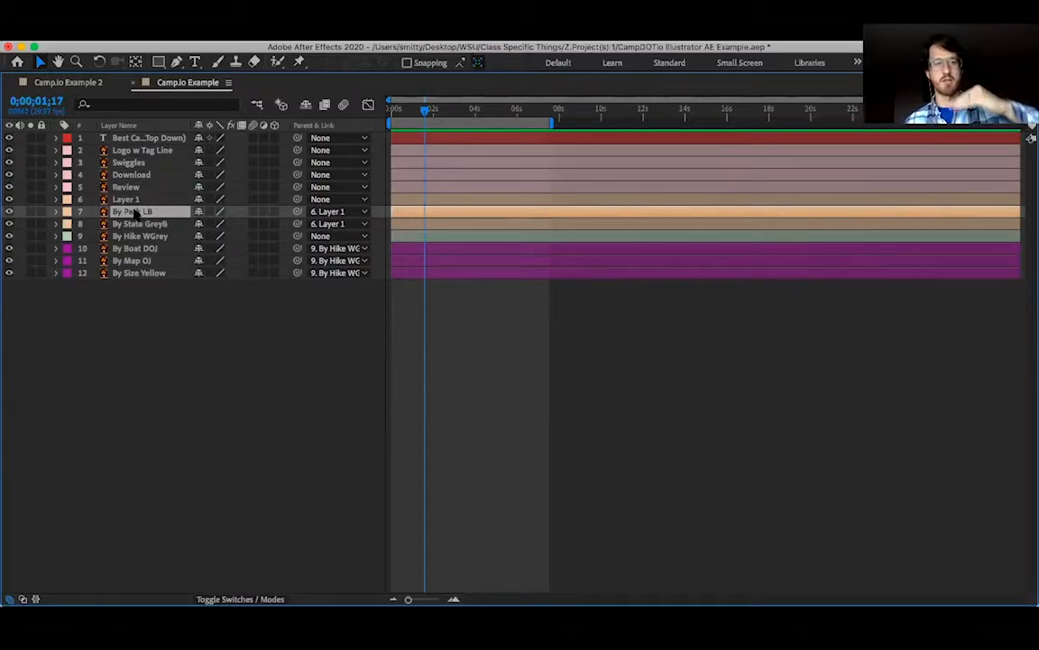
{"action": "left_click", "coordinate": [125, 198]}
{"action": "left_click", "coordinate": [55, 211]}
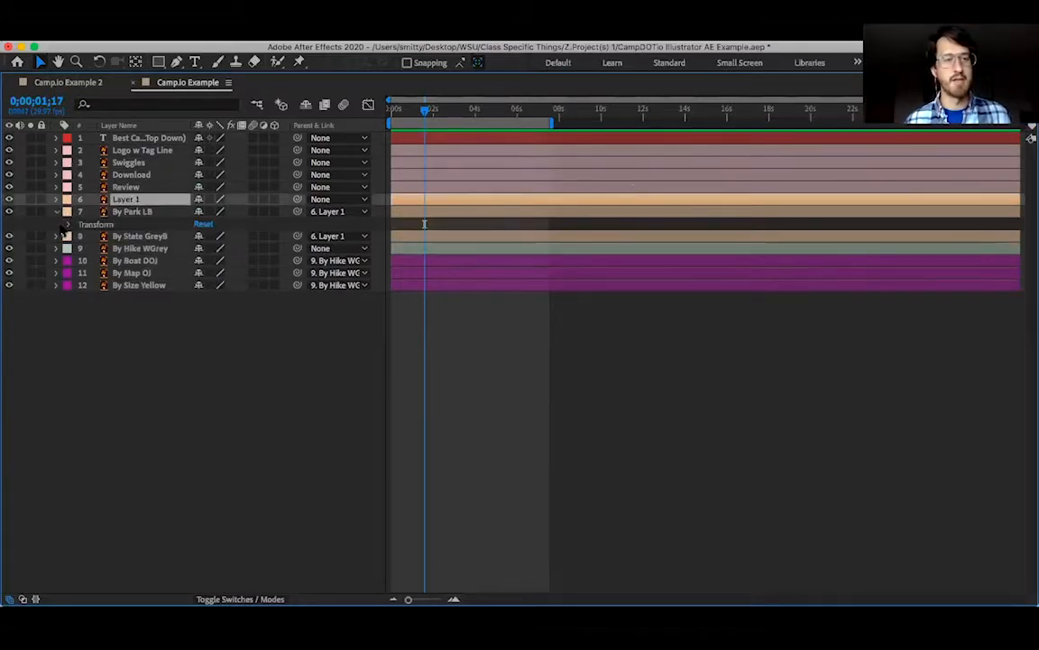
{"action": "left_click", "coordinate": [69, 224]}
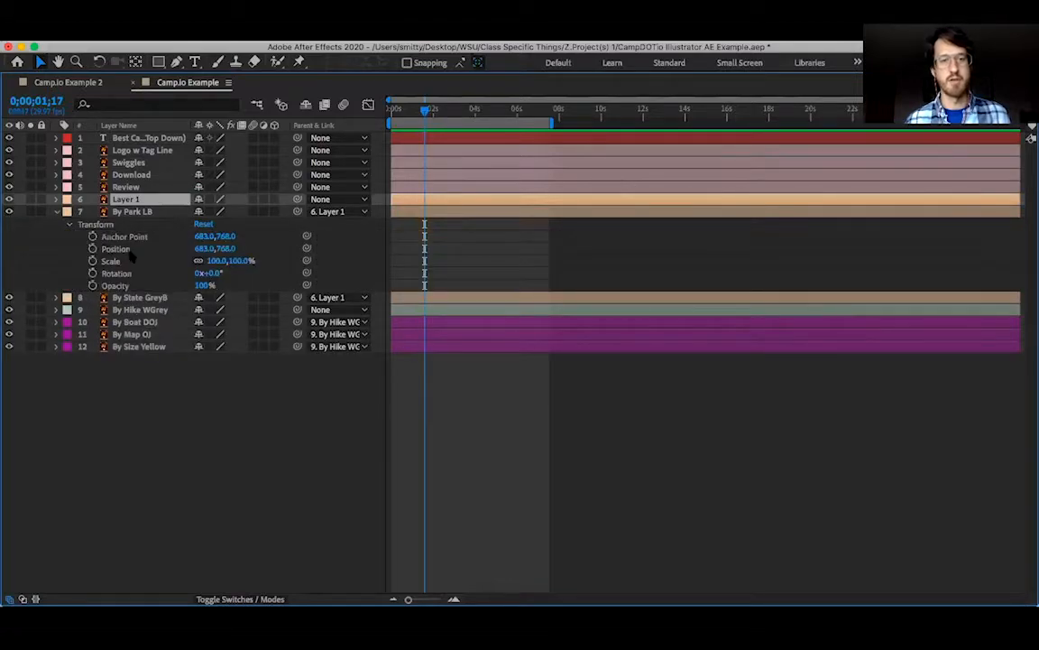
{"action": "left_click", "coordinate": [127, 212]}
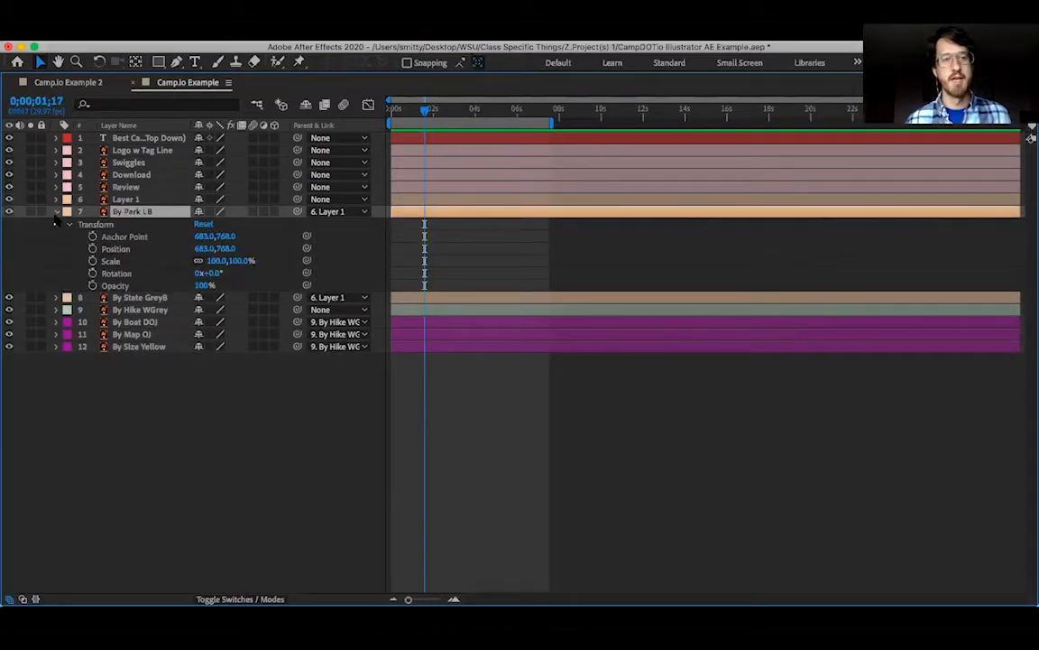
{"action": "left_click", "coordinate": [56, 212]}
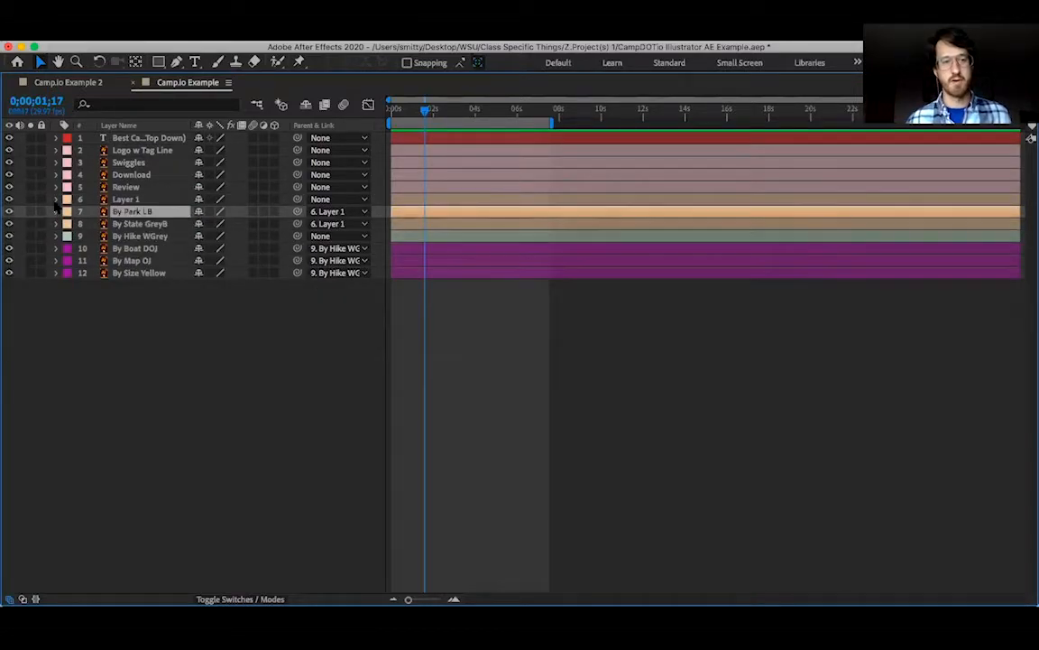
- Review the Position keyframes of parent Layer 1 once more and compare the layer with its child By Park LB
{"action": "left_click", "coordinate": [125, 198]}
{"action": "left_click", "coordinate": [56, 198]}
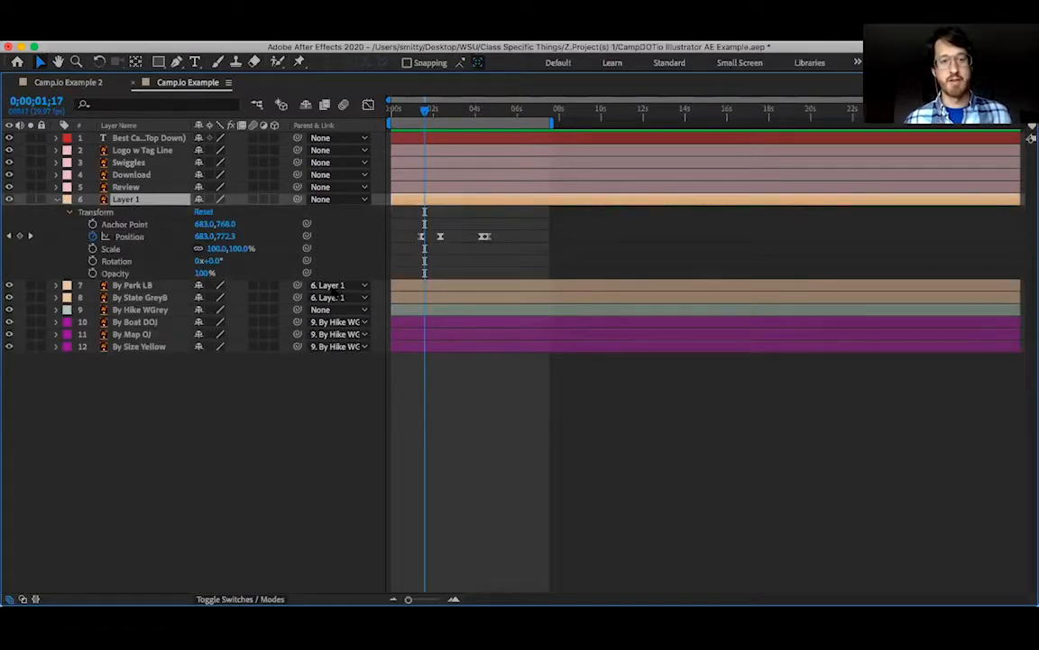
{"action": "left_click", "coordinate": [56, 199]}
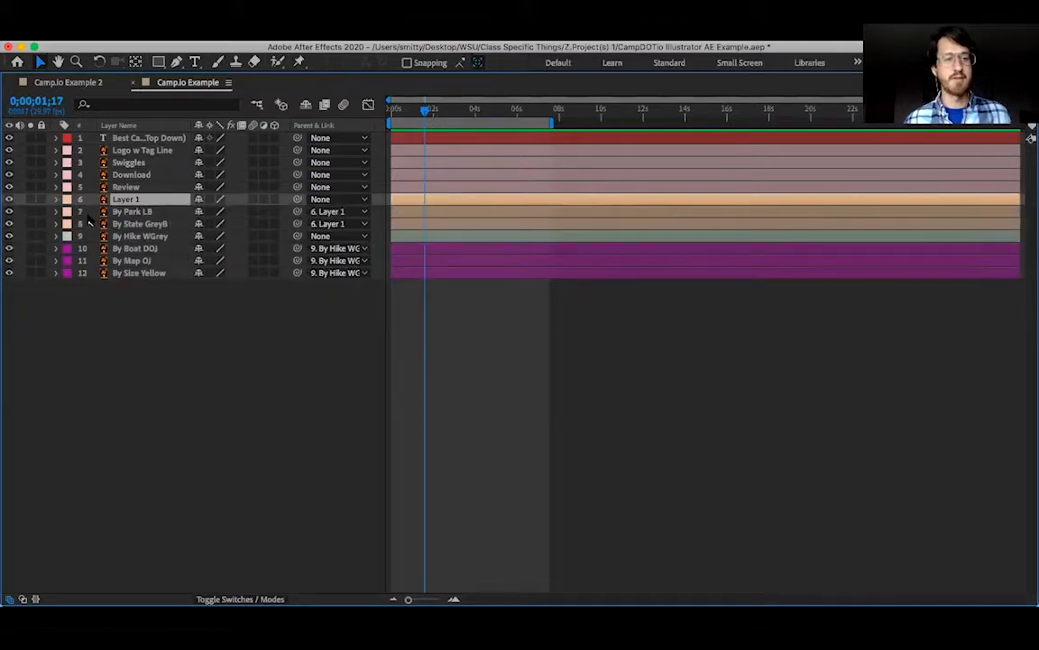
{"action": "left_click", "coordinate": [75, 211]}
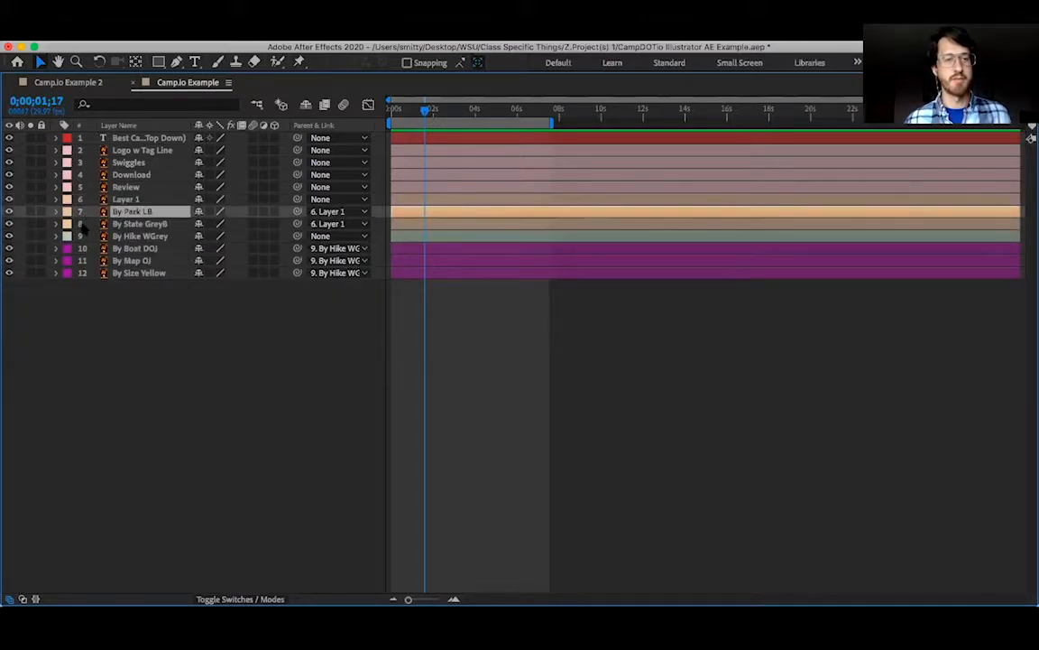
{"action": "left_click", "coordinate": [126, 200]}
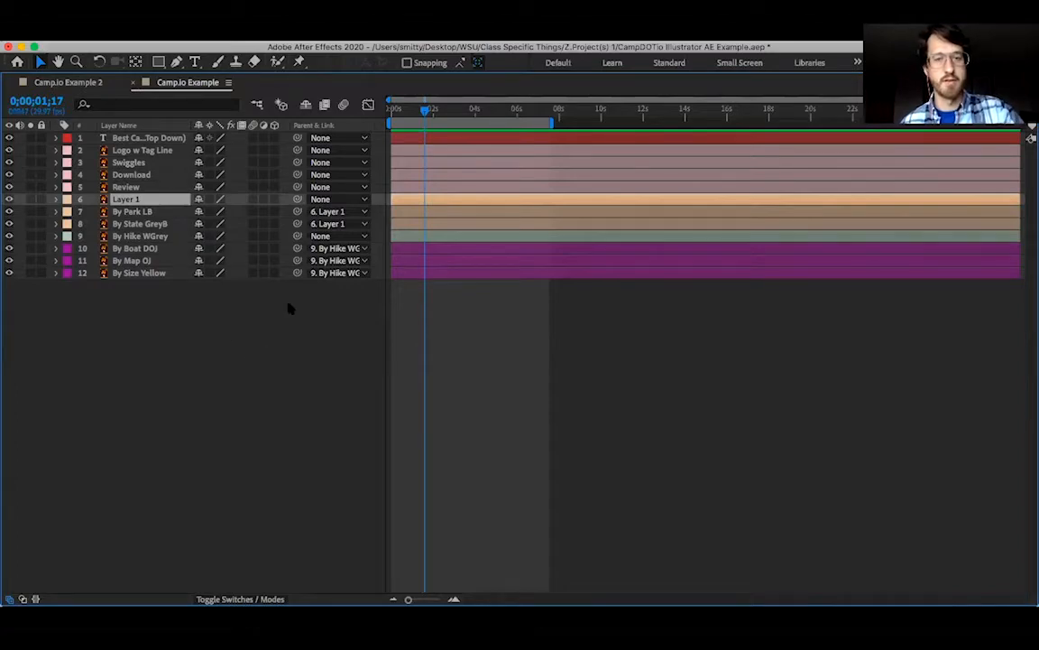
- Maximize the composition viewer and examine Layer 1's vertical motion path alongside the navigation labels on the page
{"action": "key", "text": "grave"}
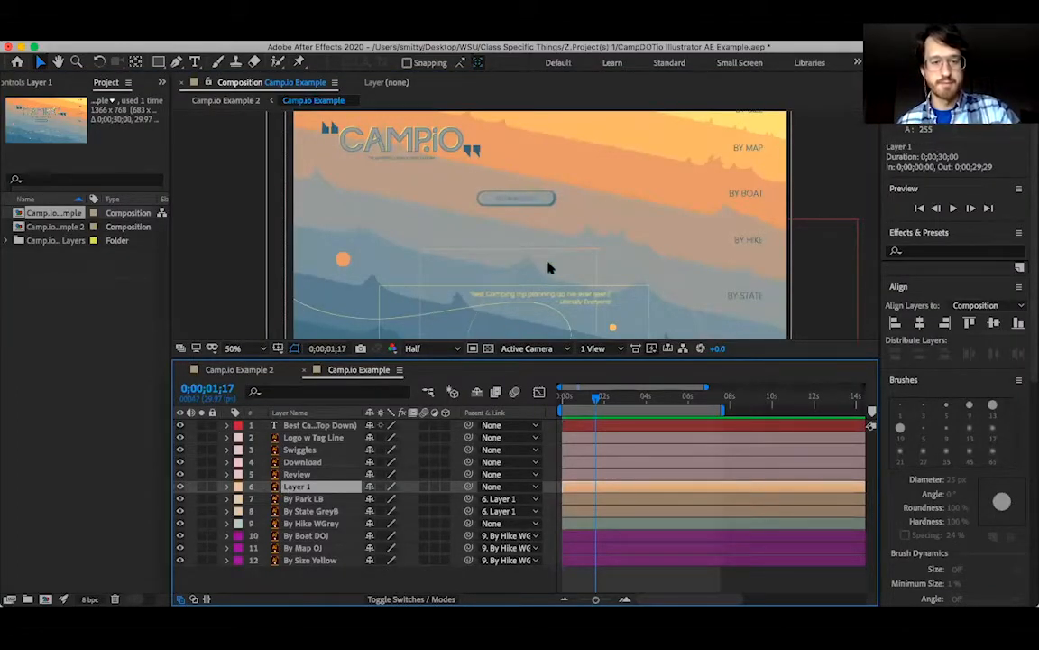
{"action": "key", "text": "grave"}
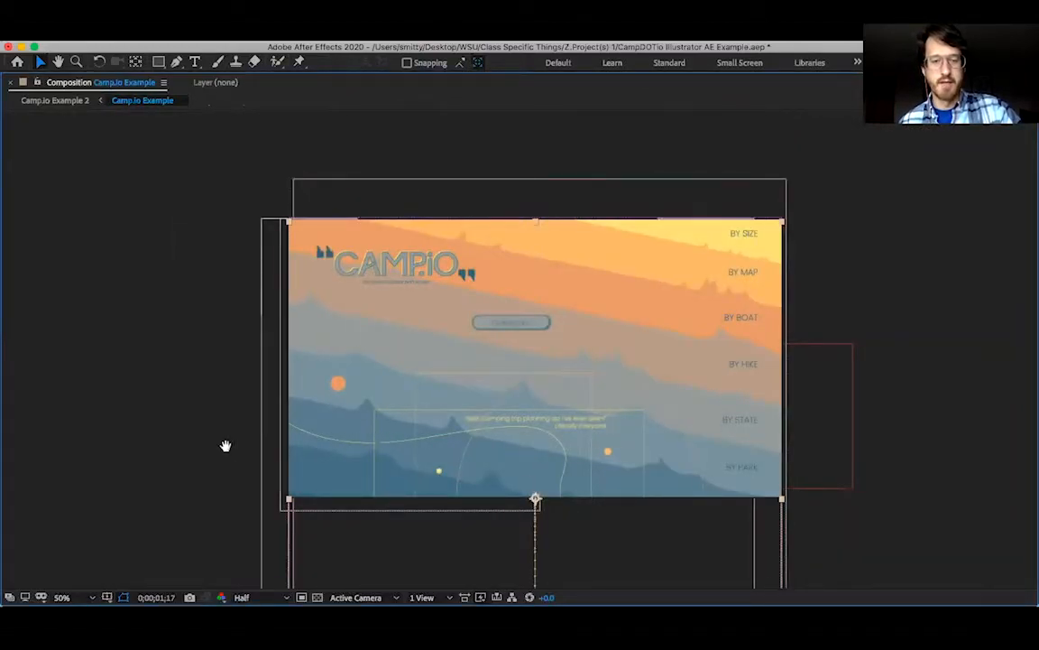
{"action": "key", "text": "h"}
{"action": "scroll", "coordinate": [225, 289], "scroll_direction": "down", "scroll_amount": 5}
{"action": "key", "text": "v"}
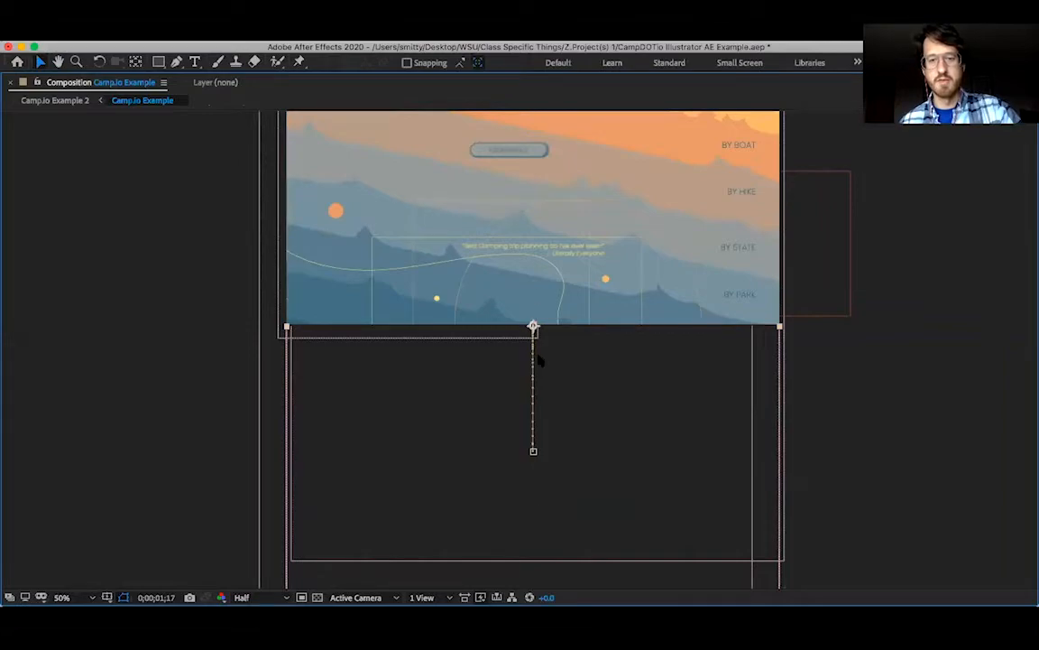
{"action": "scroll", "coordinate": [225, 271], "scroll_direction": "up", "scroll_amount": 2}
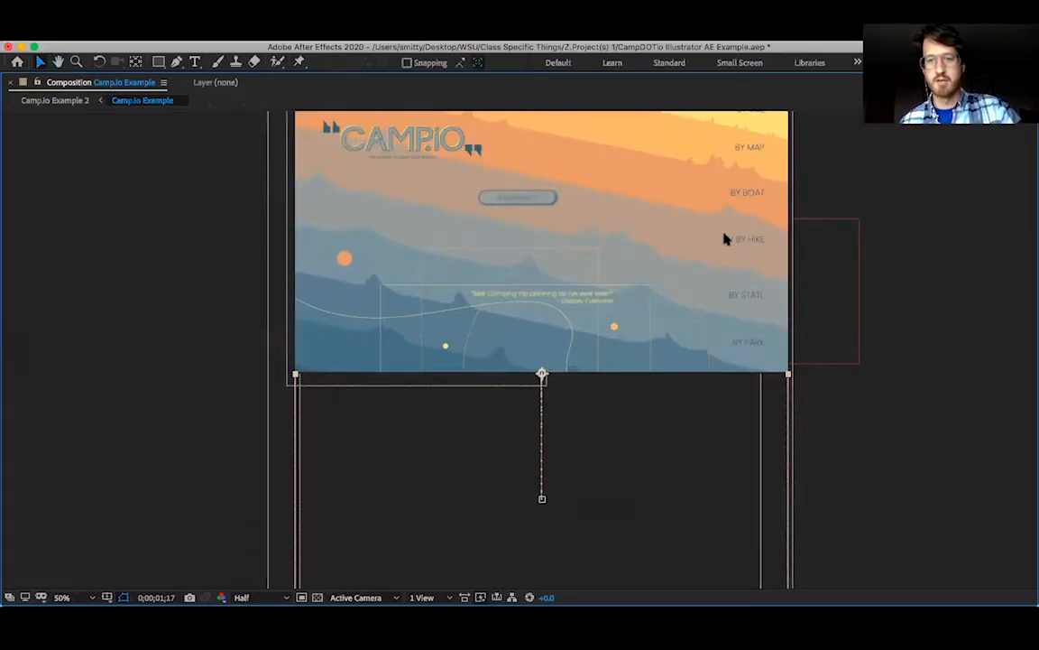
{"action": "key", "text": "h"}
{"action": "left_click_drag", "start_coordinate": [228, 235], "coordinate": [227, 331]}
{"action": "key", "text": "v"}
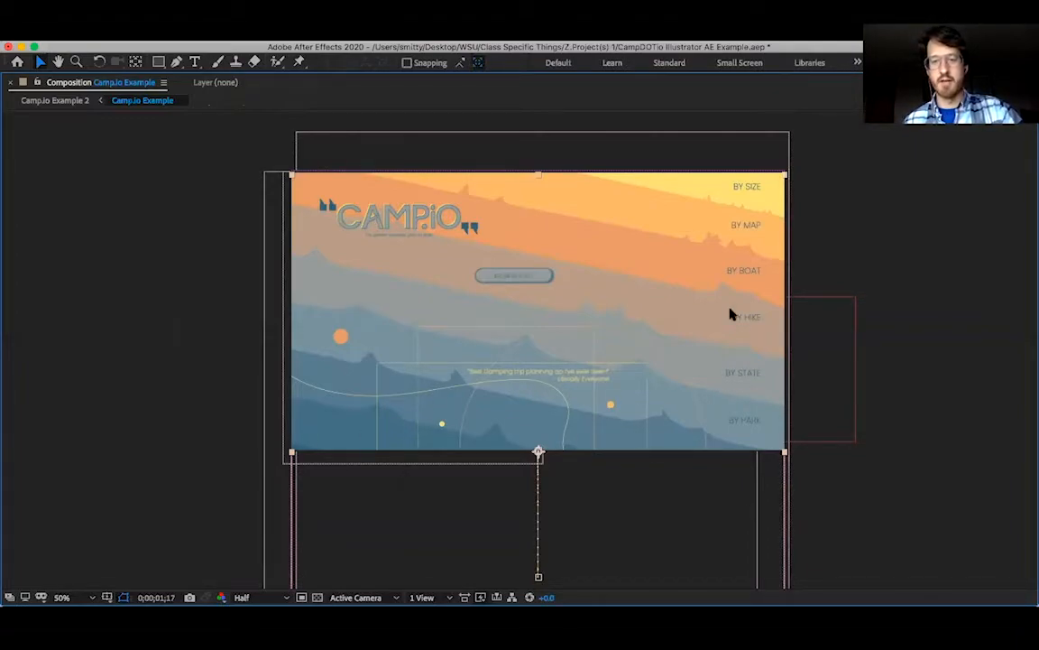
- Preview the composition and return the playhead to 0;00;00;00
{"action": "key", "text": "space"}
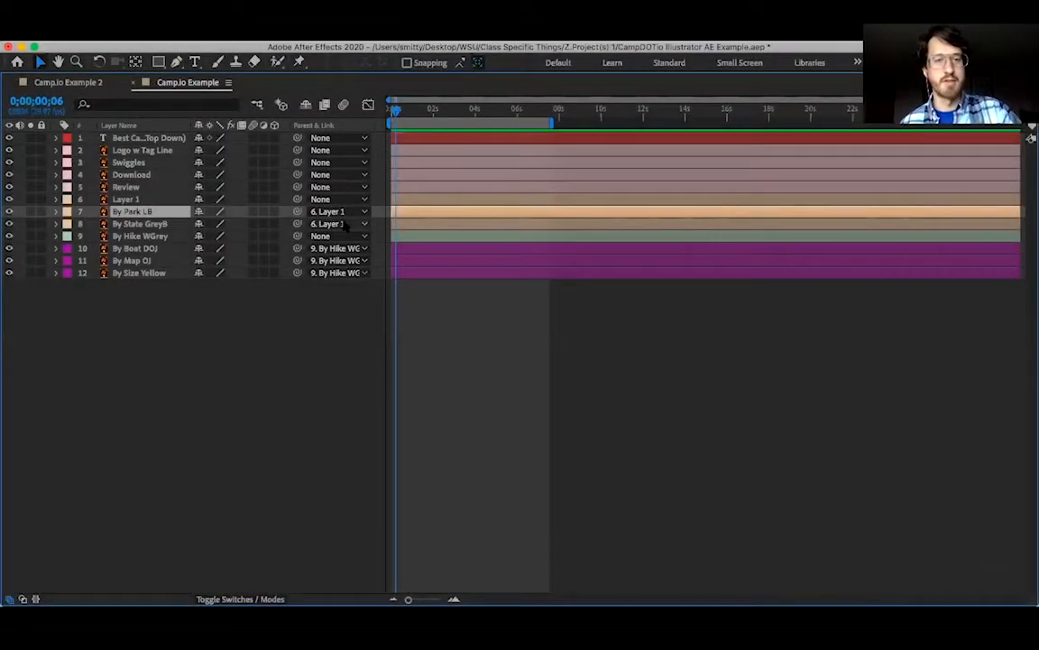
{"action": "left_click_drag", "start_coordinate": [395, 115], "coordinate": [269, 297]}
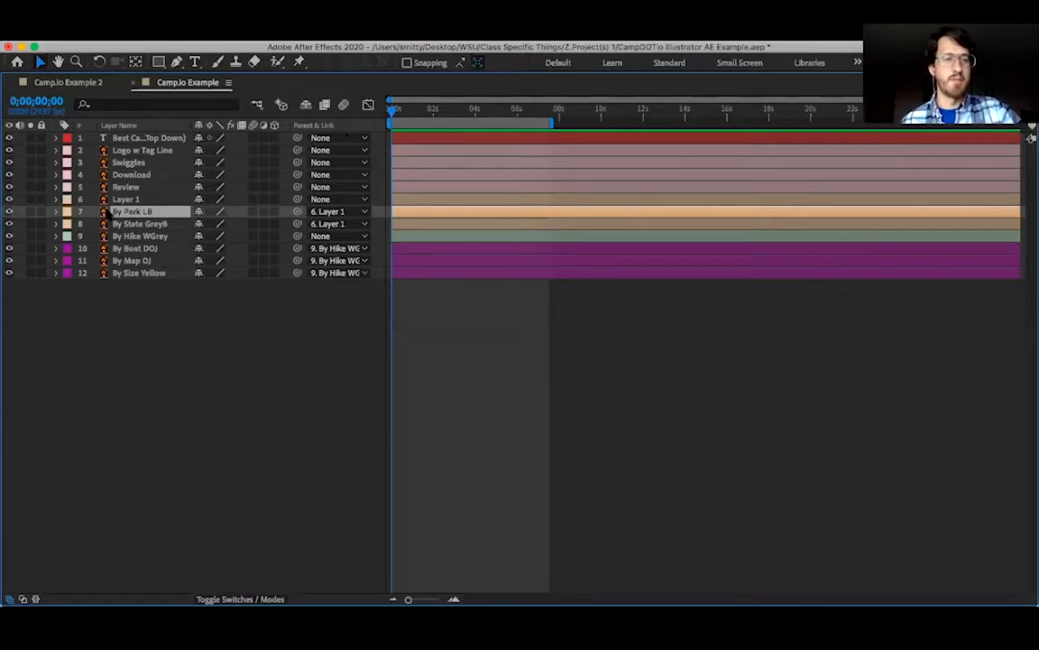
- Try to draw a small ellipse beside the orange circle with the text layer selected, and undo the resulting mask
{"action": "left_click", "coordinate": [161, 137]}
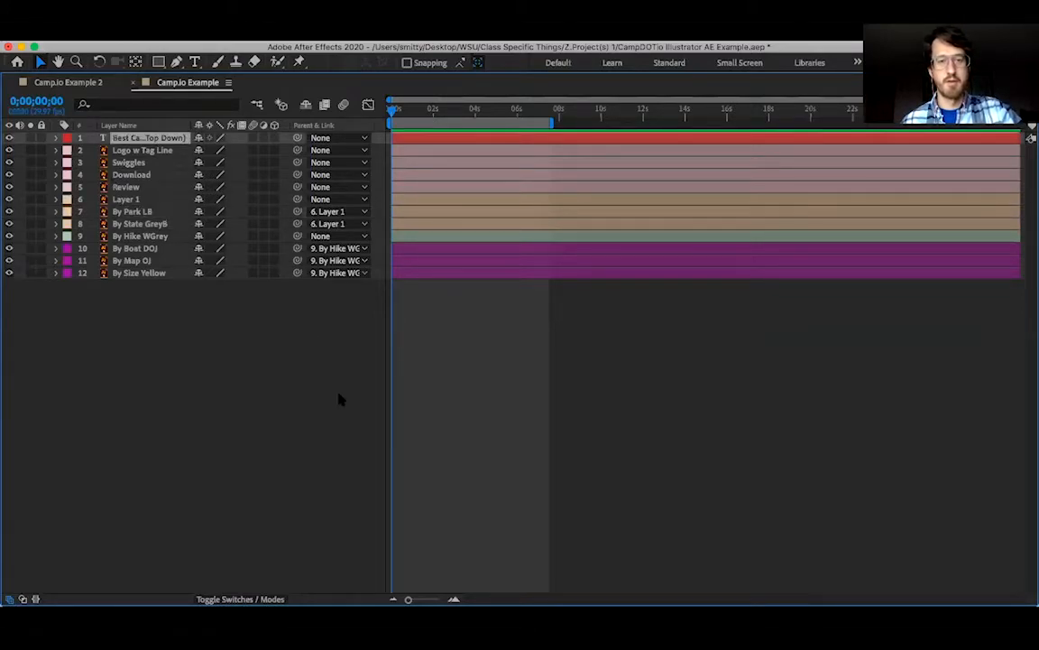
{"action": "key", "text": "grave"}
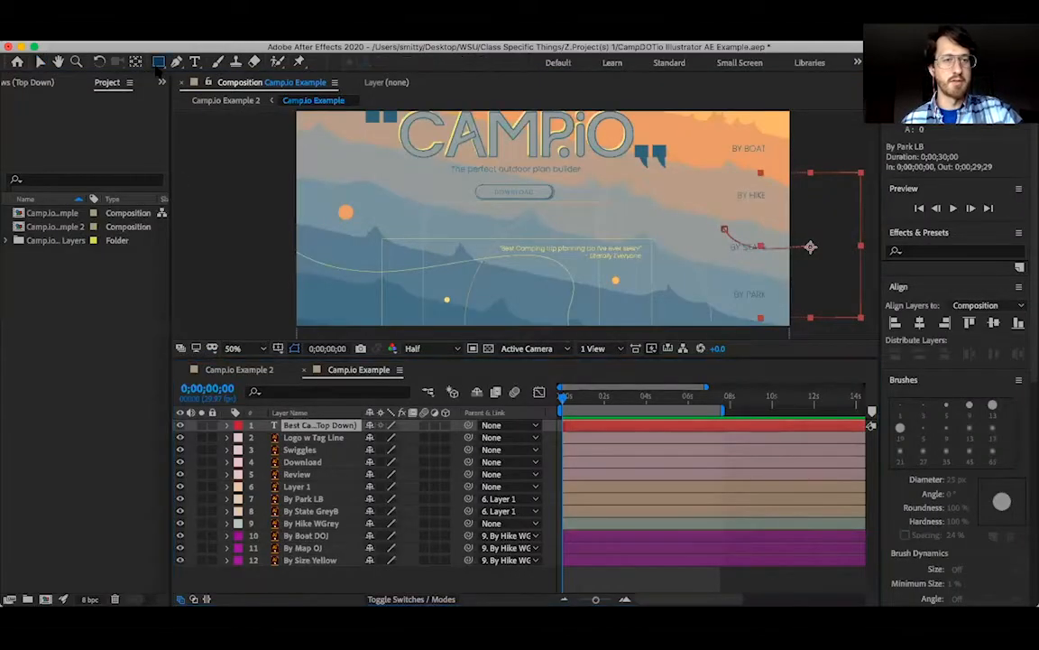
{"action": "left_click", "coordinate": [158, 62]}
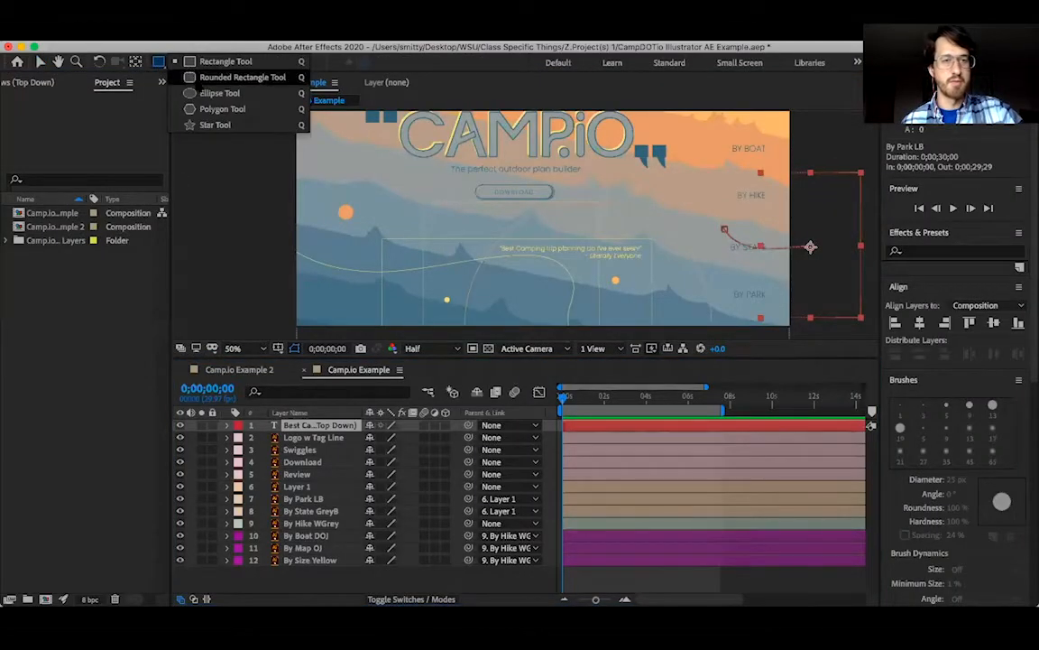
{"action": "key", "text": "q"}
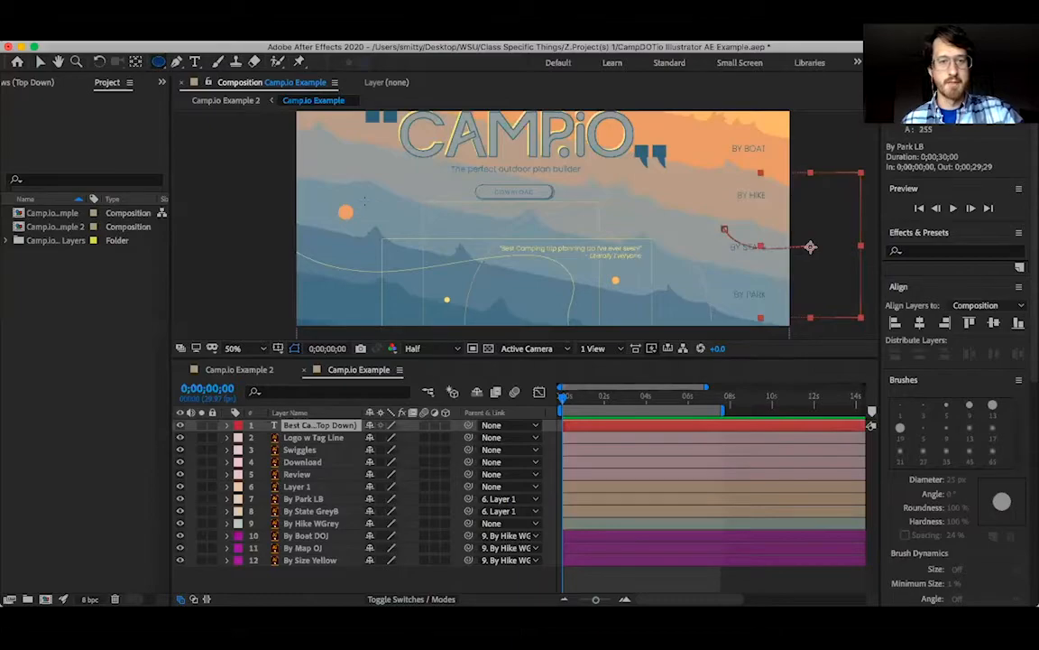
{"action": "left_click", "coordinate": [366, 209]}
{"action": "left_click_drag", "start_coordinate": [370, 213], "coordinate": [368, 208]}
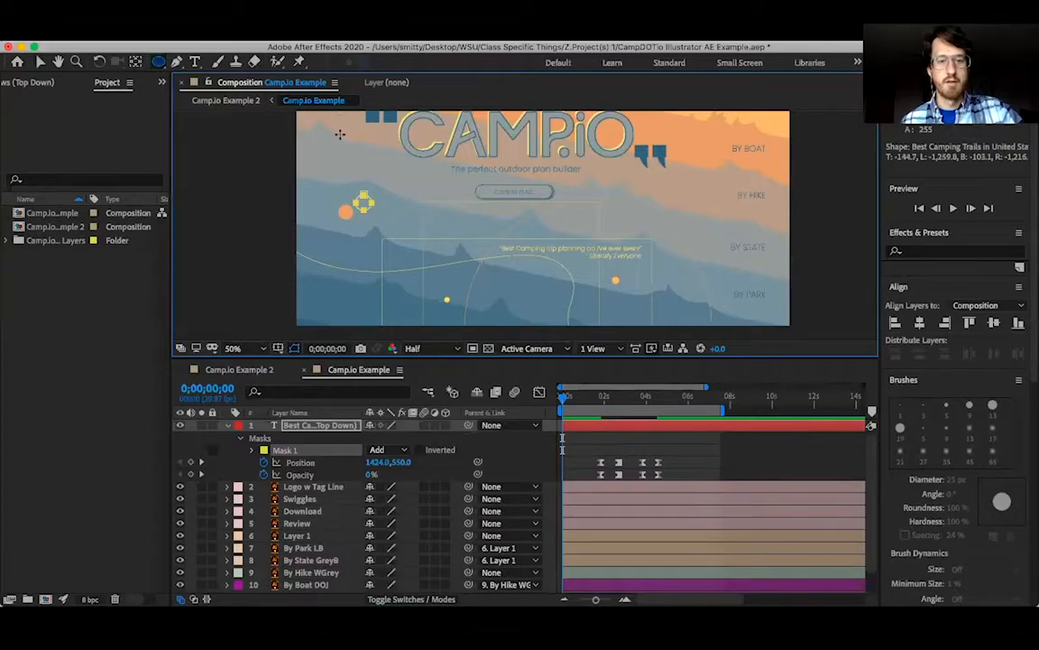
{"action": "key", "text": "super+z"}
{"action": "left_click", "coordinate": [228, 425]}
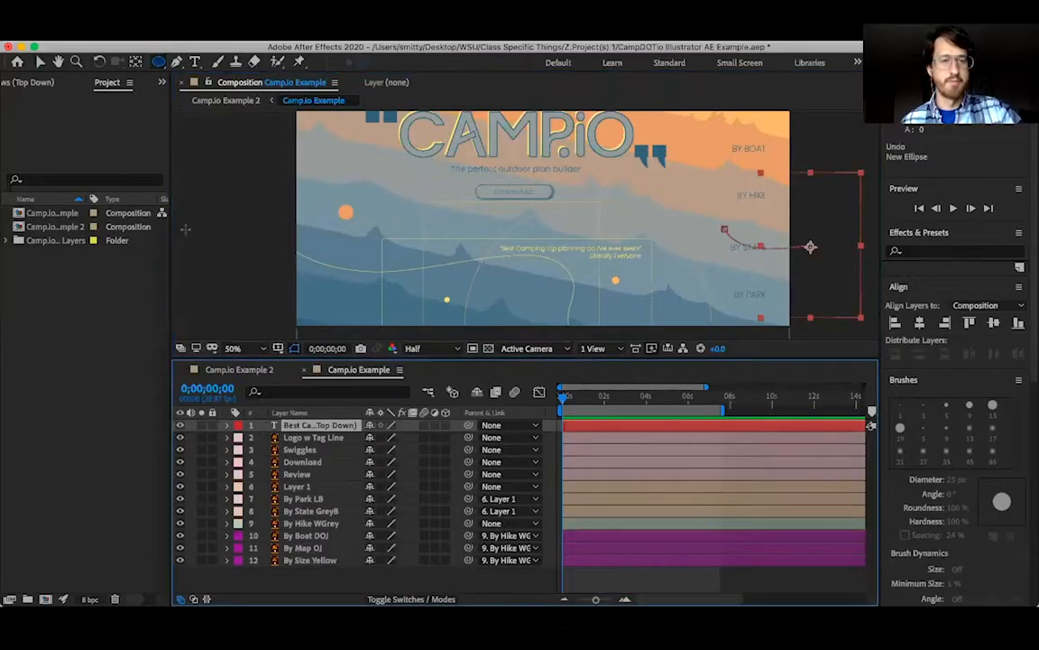
- Create a dark blue solid layer, 1366 by 768 px, with the default solid settings
{"action": "left_click", "coordinate": [259, 34]}
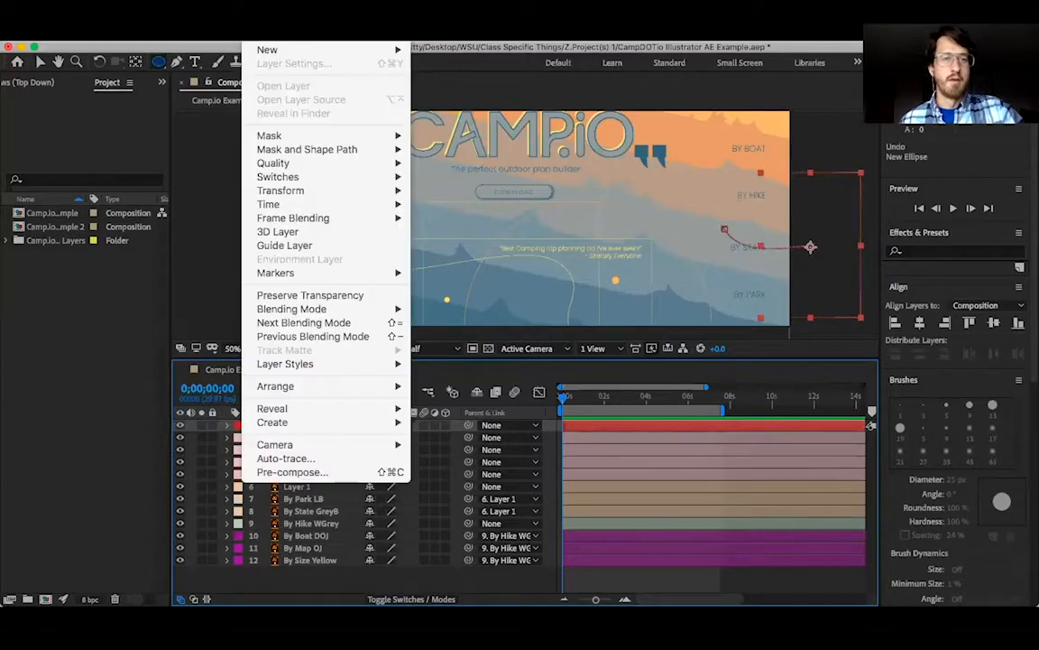
{"action": "mouse_move", "coordinate": [279, 48]}
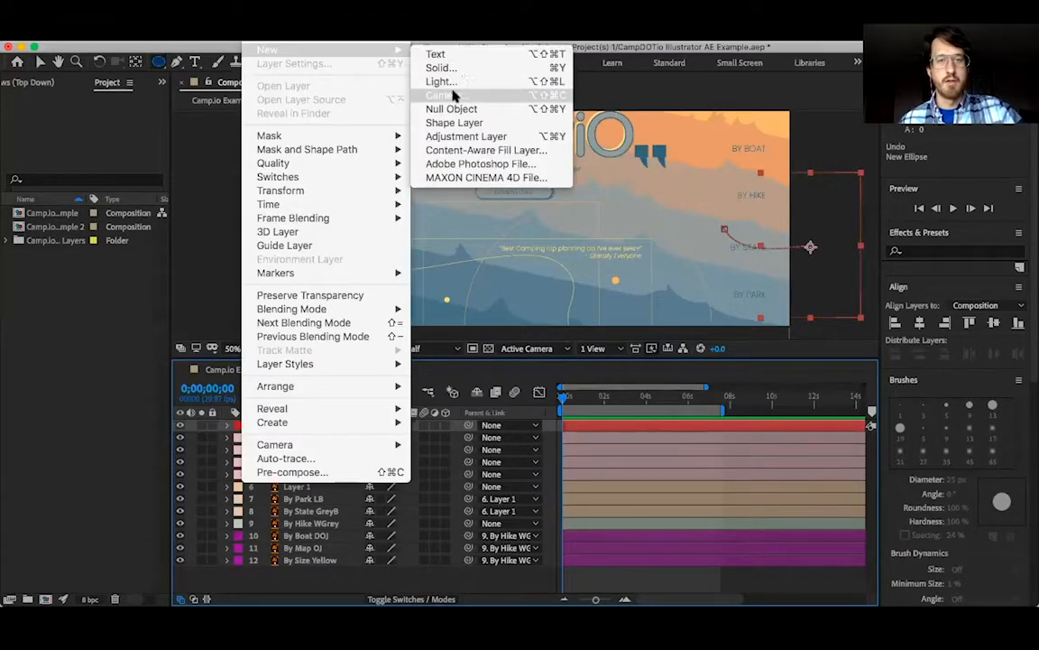
{"action": "left_click", "coordinate": [456, 69]}
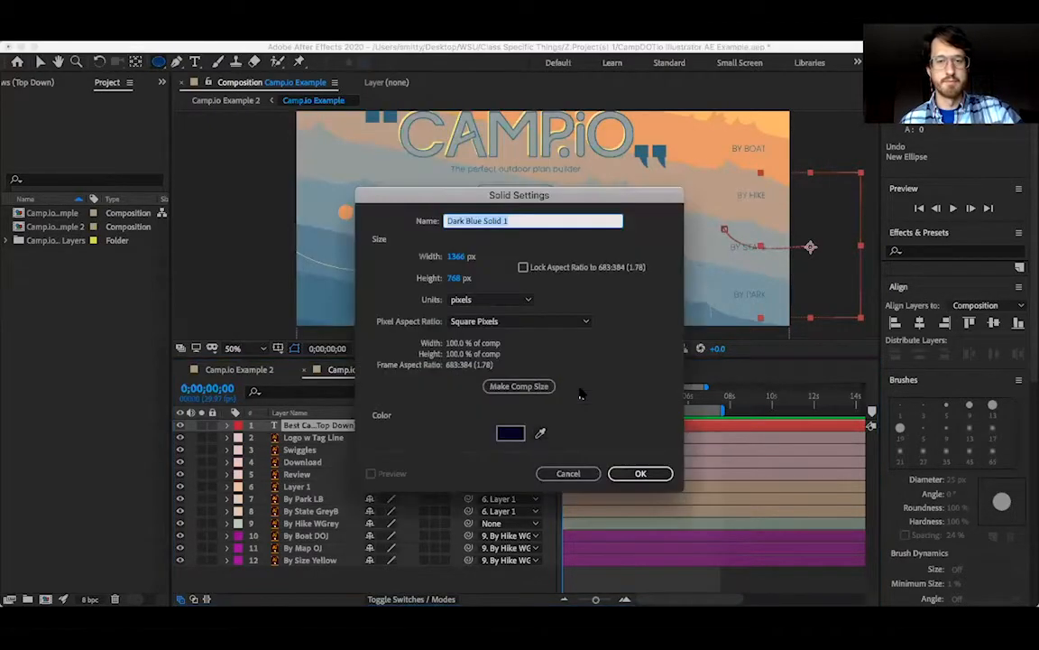
{"action": "left_click", "coordinate": [627, 474]}
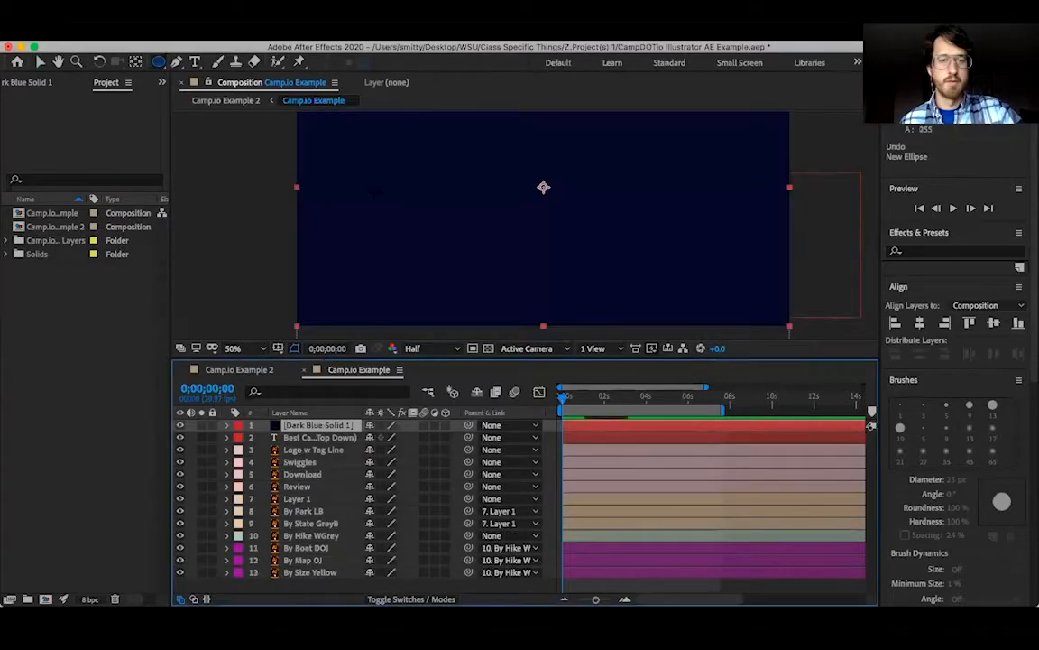
- Mask the solid with a circle about 52 px wide near the orange circle, and shift the solid to position 645, 380
{"action": "left_click_drag", "start_coordinate": [376, 193], "coordinate": [392, 213]}
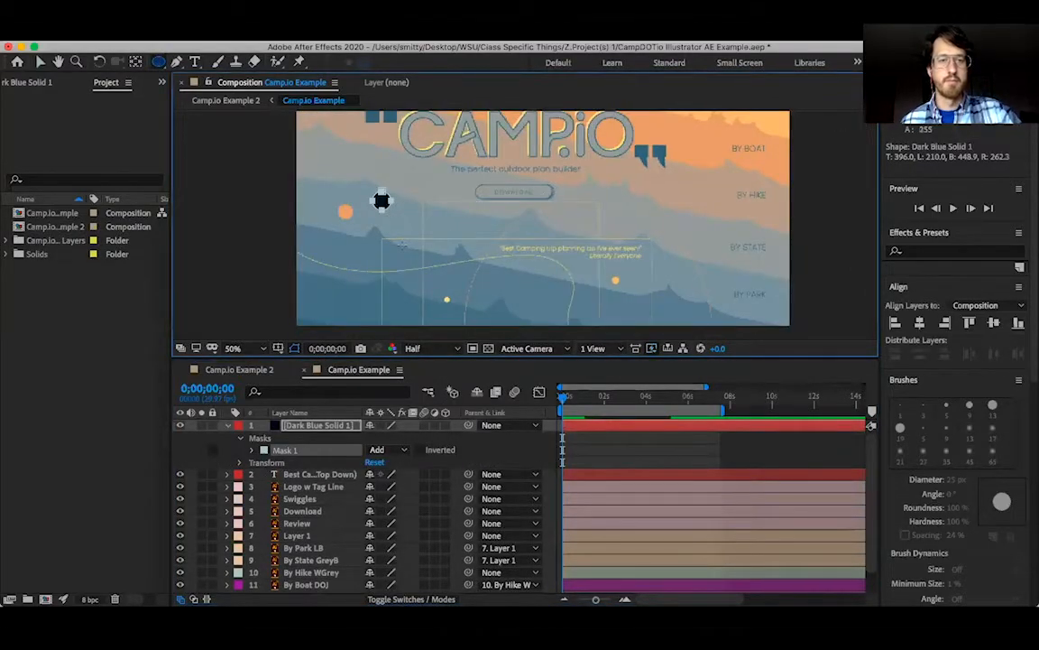
{"action": "key", "text": "v"}
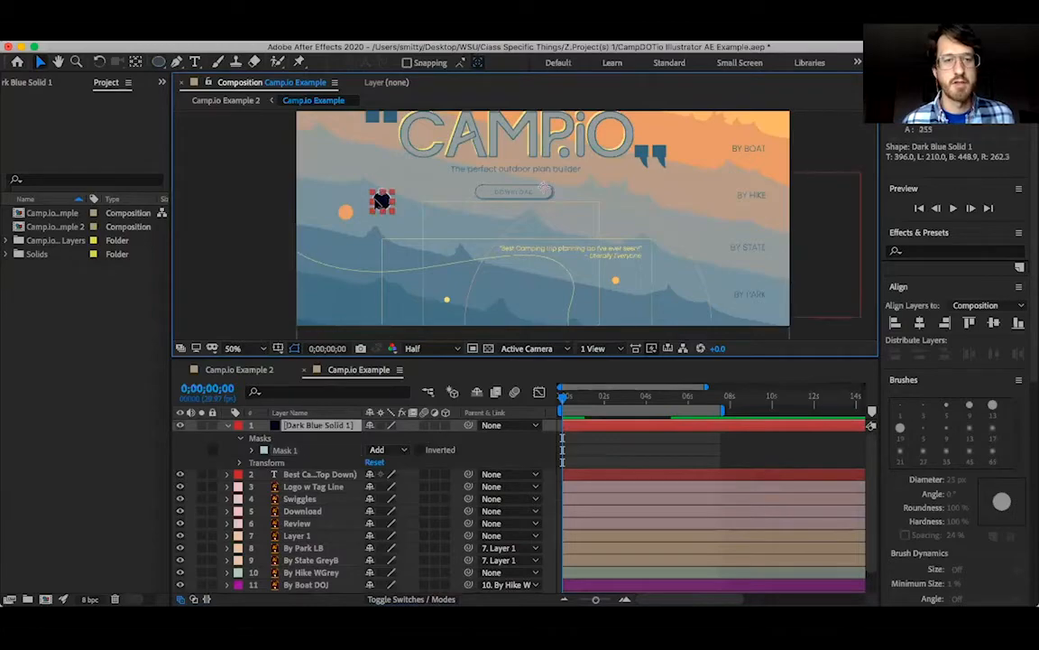
{"action": "left_click_drag", "start_coordinate": [382, 200], "coordinate": [369, 200]}
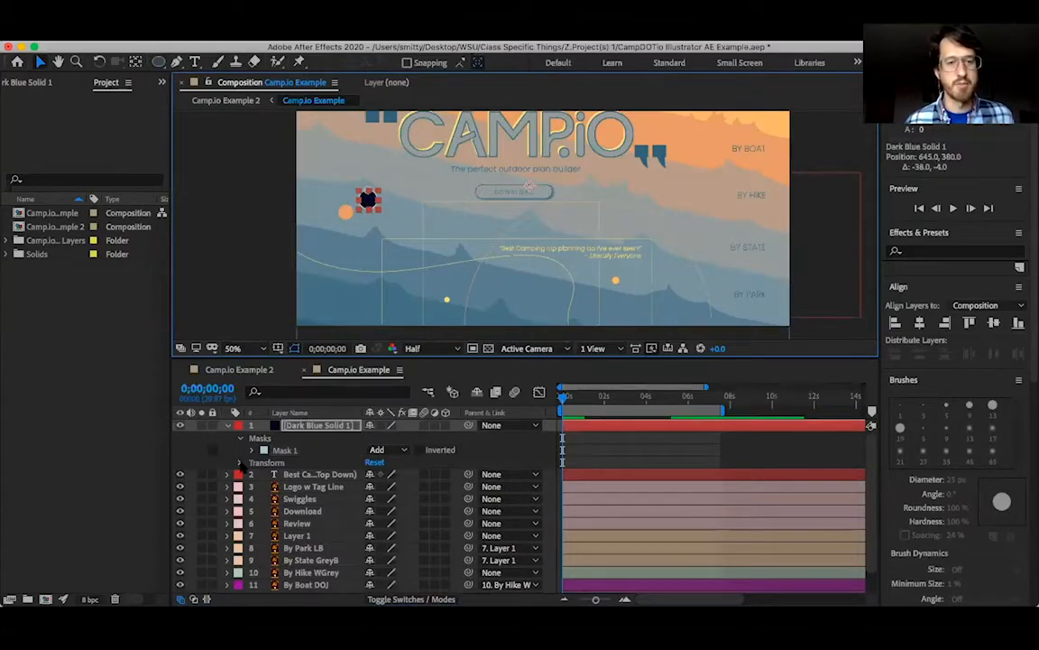
- Expand the properties of Mask 1 and nudge the masked solid to position 657, 374
{"action": "left_click", "coordinate": [240, 462]}
{"action": "left_click", "coordinate": [240, 462]}
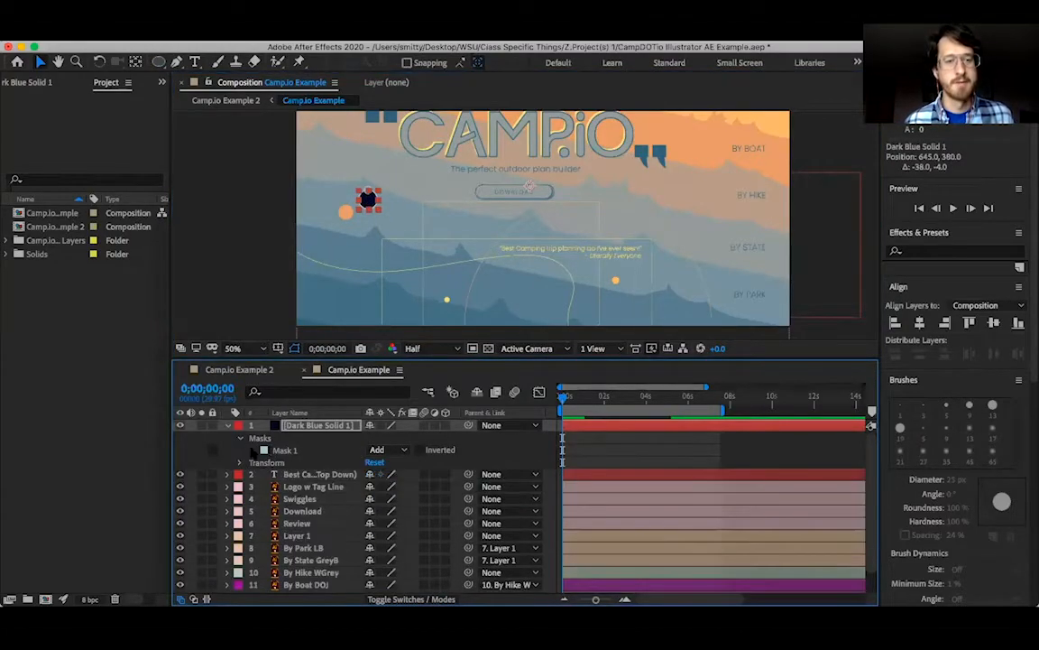
{"action": "left_click", "coordinate": [253, 449]}
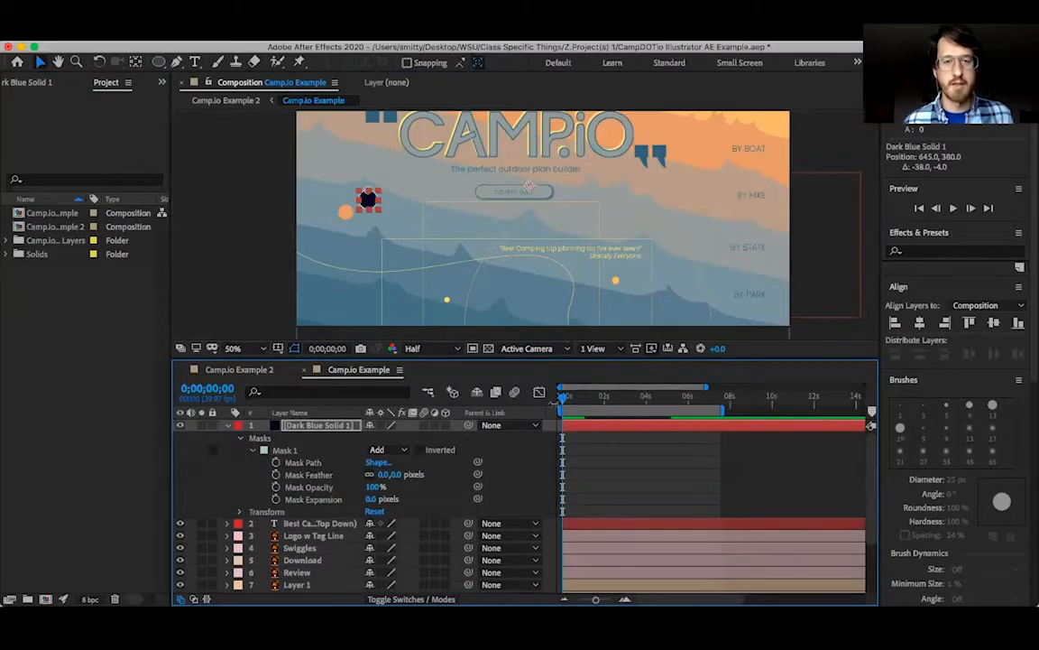
{"action": "left_click_drag", "start_coordinate": [379, 198], "coordinate": [385, 196]}
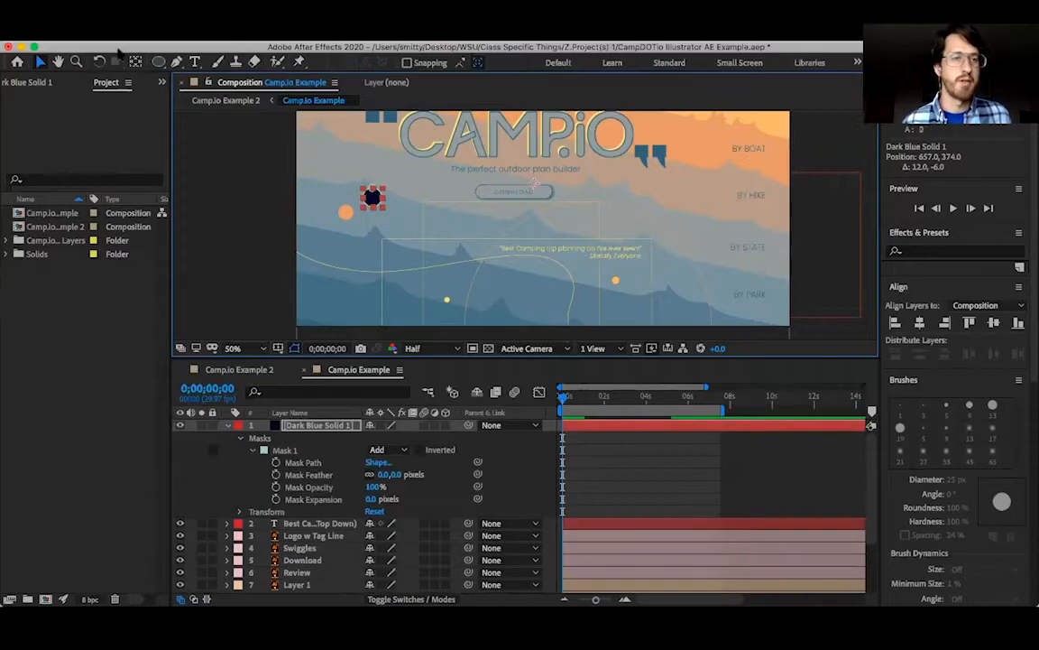
- Move the solid's anchor point to the centre of the masked circle and parent the solid to Logo w Tag Line
{"action": "left_click", "coordinate": [136, 62]}
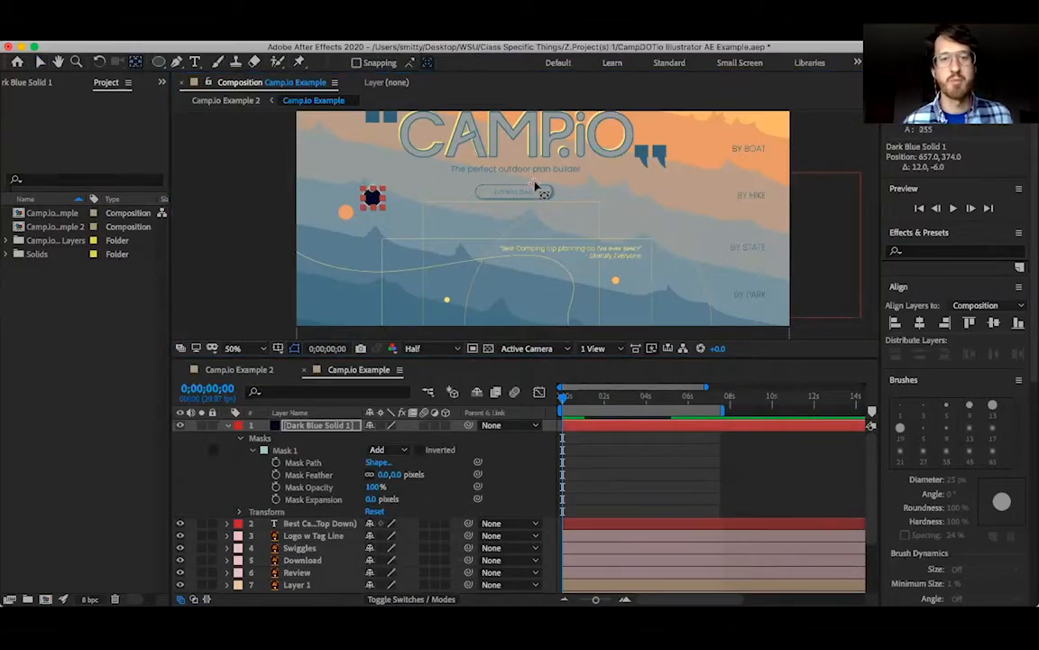
{"action": "left_click_drag", "start_coordinate": [494, 197], "coordinate": [377, 204]}
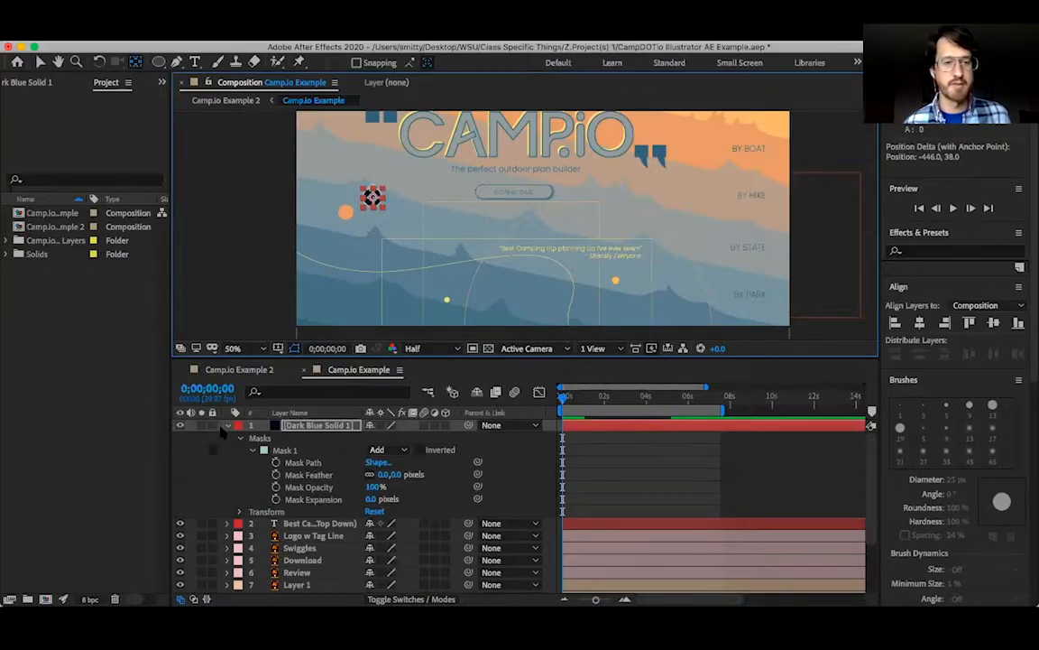
{"action": "left_click", "coordinate": [228, 426]}
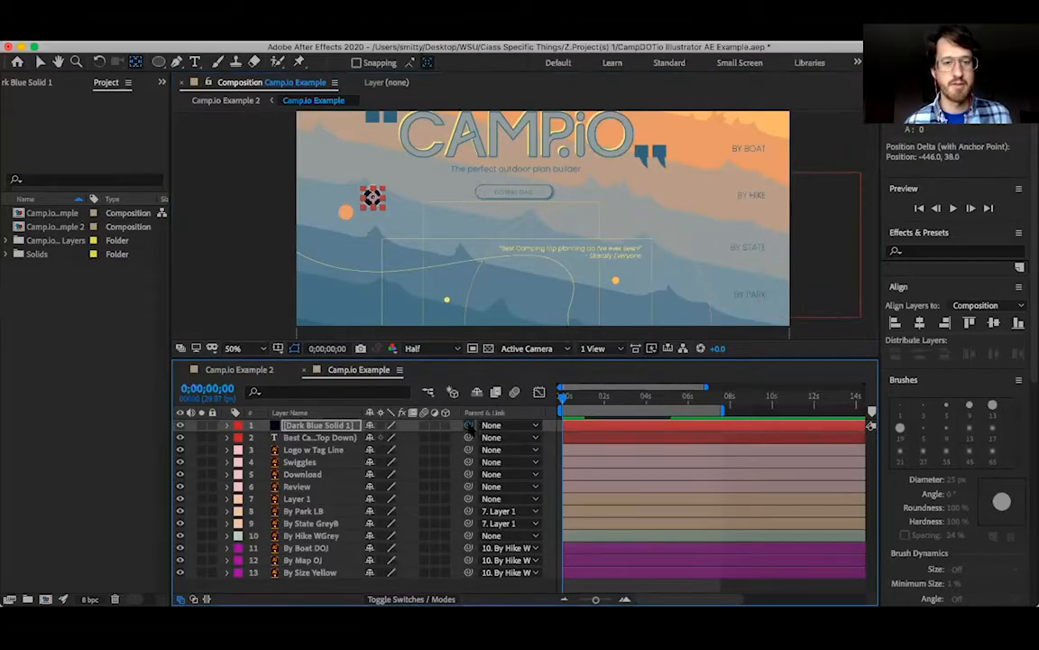
{"action": "left_click_drag", "start_coordinate": [468, 425], "coordinate": [333, 453]}
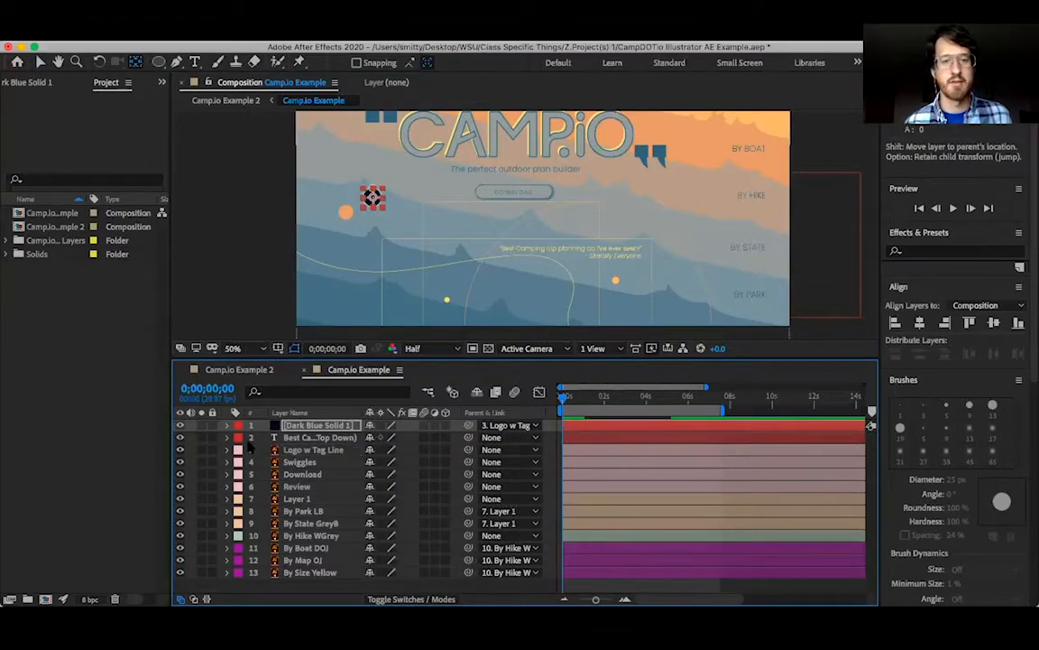
- Preview the composition in a maximized viewer and watch how the dark circle follows the logo
{"action": "key", "text": "space"}
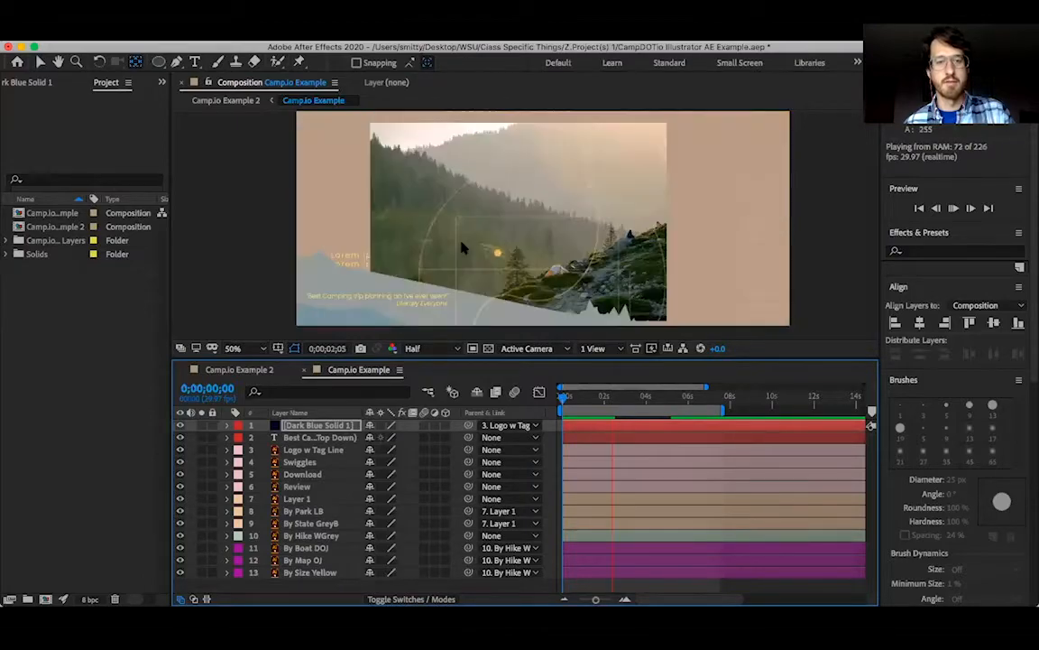
{"action": "key", "text": "period"}
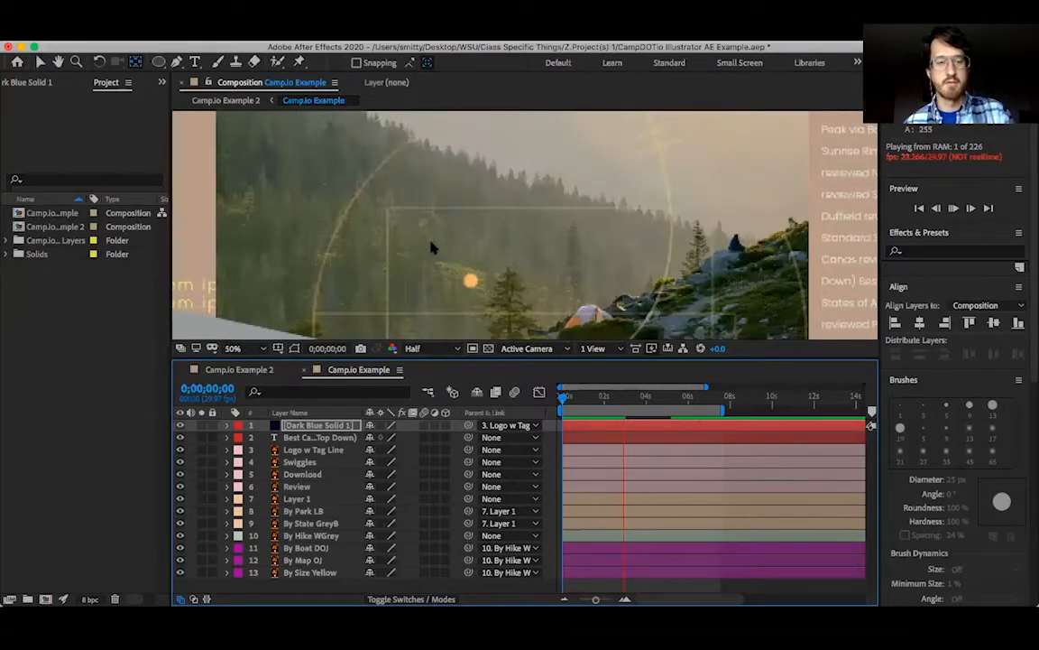
{"action": "key", "text": "comma"}
{"action": "key", "text": "grave"}
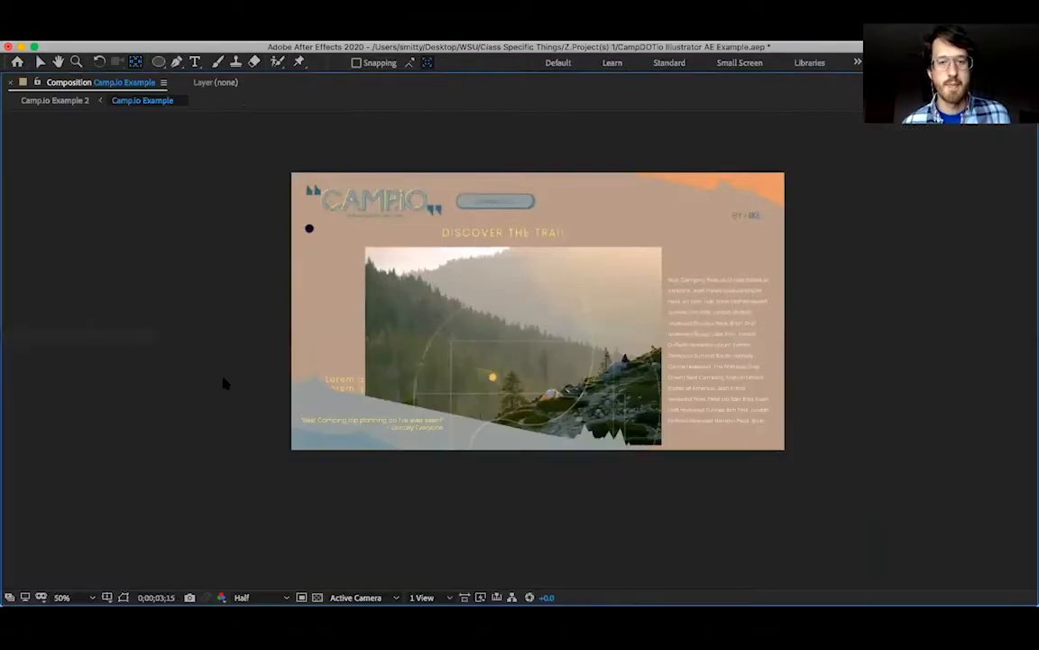
{"action": "key", "text": "space"}
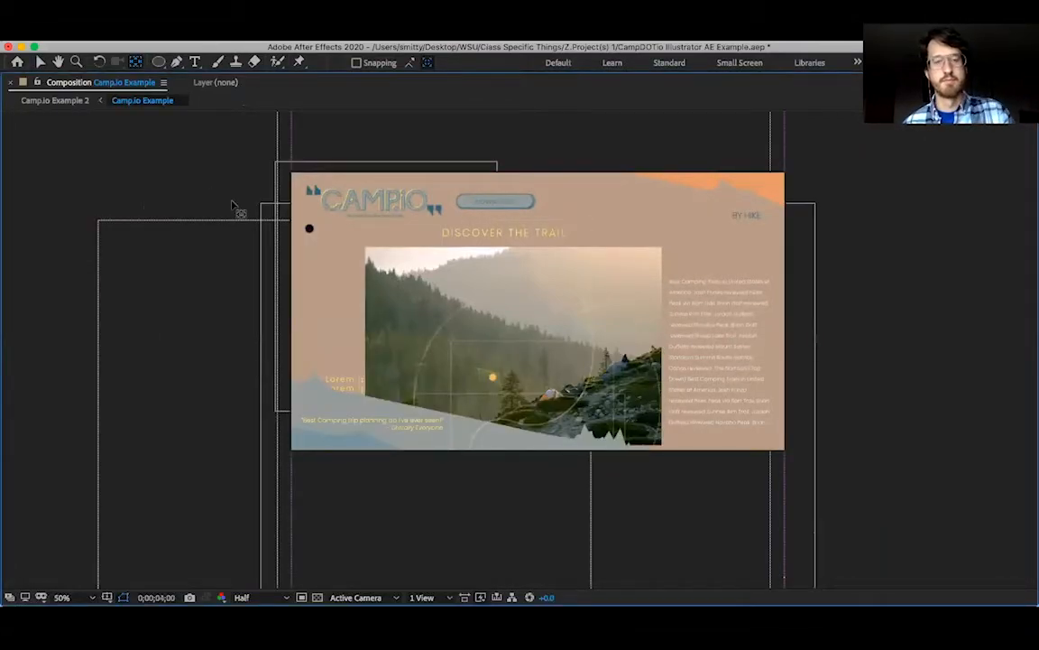
{"action": "key", "text": "space"}
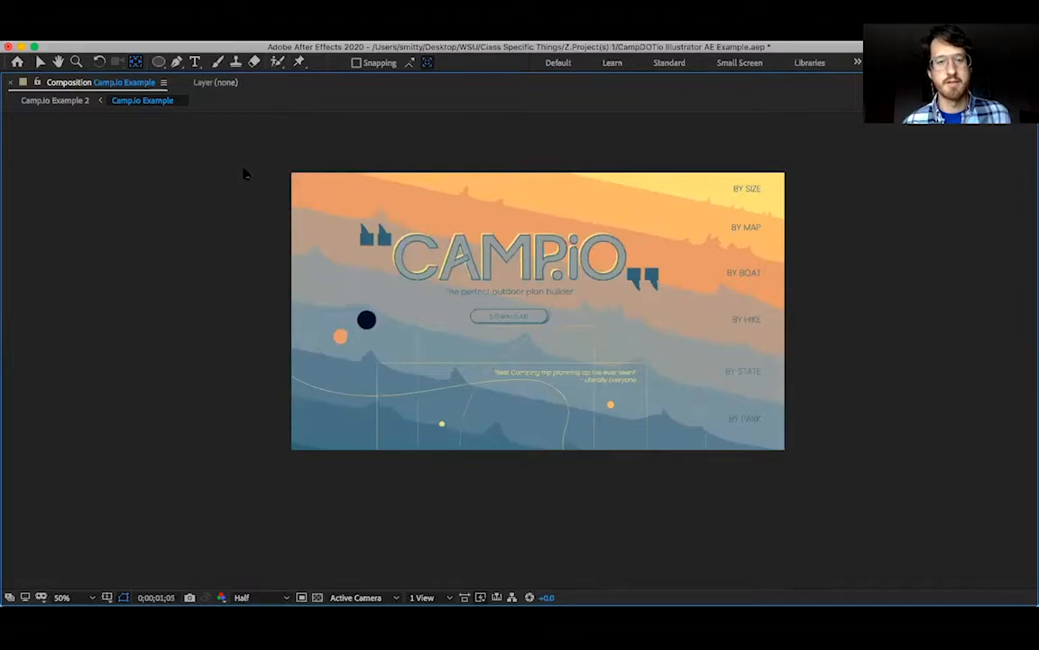
{"action": "key", "text": "space"}
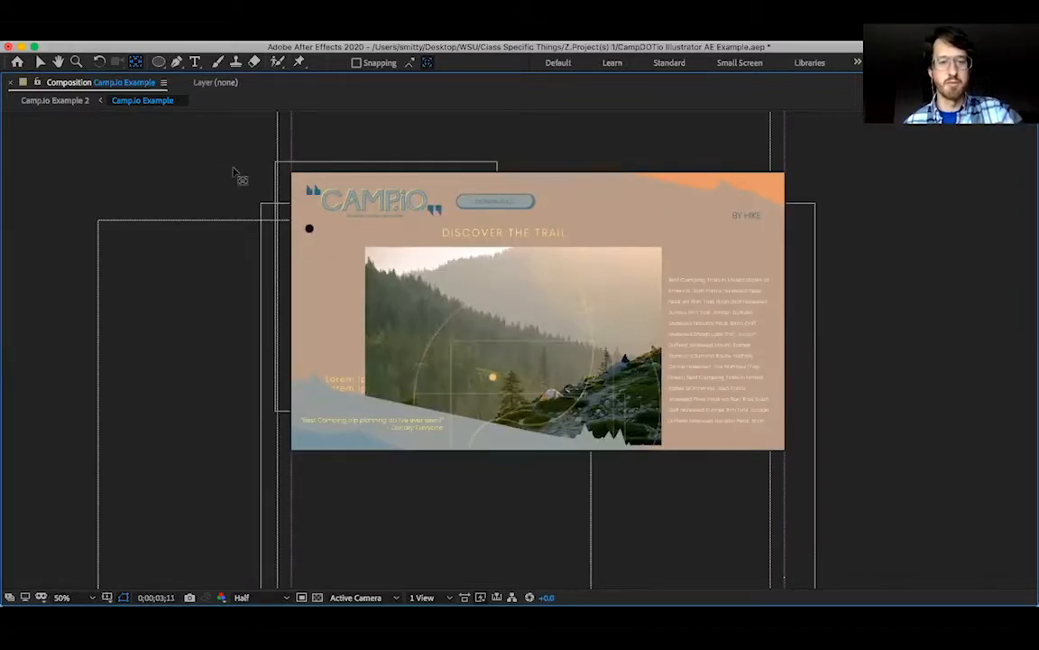
- Restore the panel layout and set Mask Path keyframes on the solid at 0;00;01;12 and 0;00;03;02
{"action": "key", "text": "grave"}
{"action": "left_click_drag", "start_coordinate": [637, 406], "coordinate": [592, 403]}
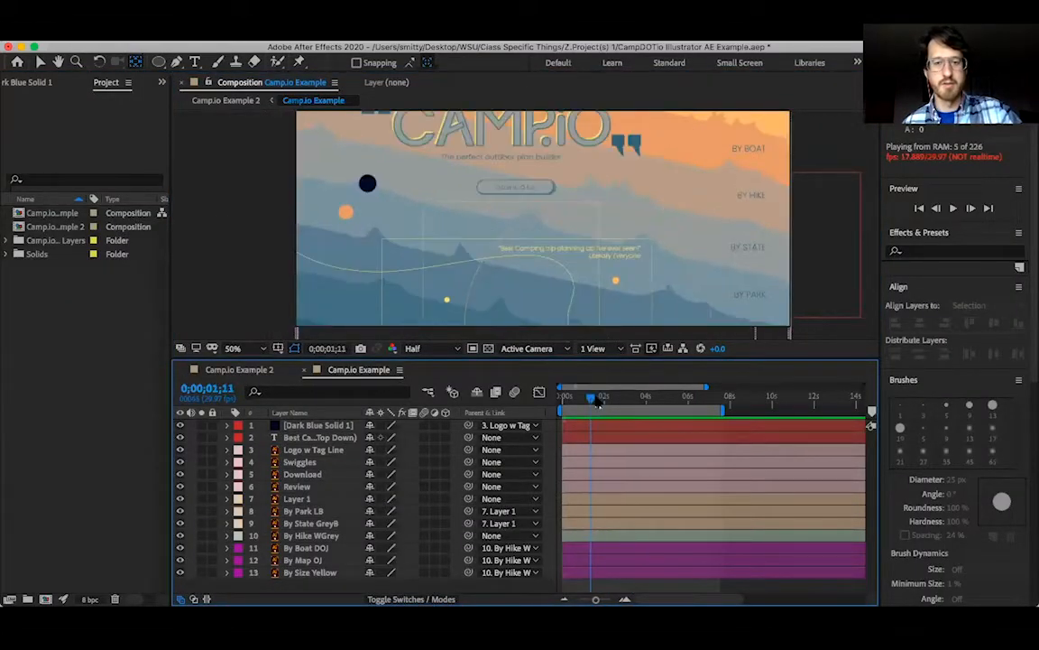
{"action": "left_click", "coordinate": [227, 425]}
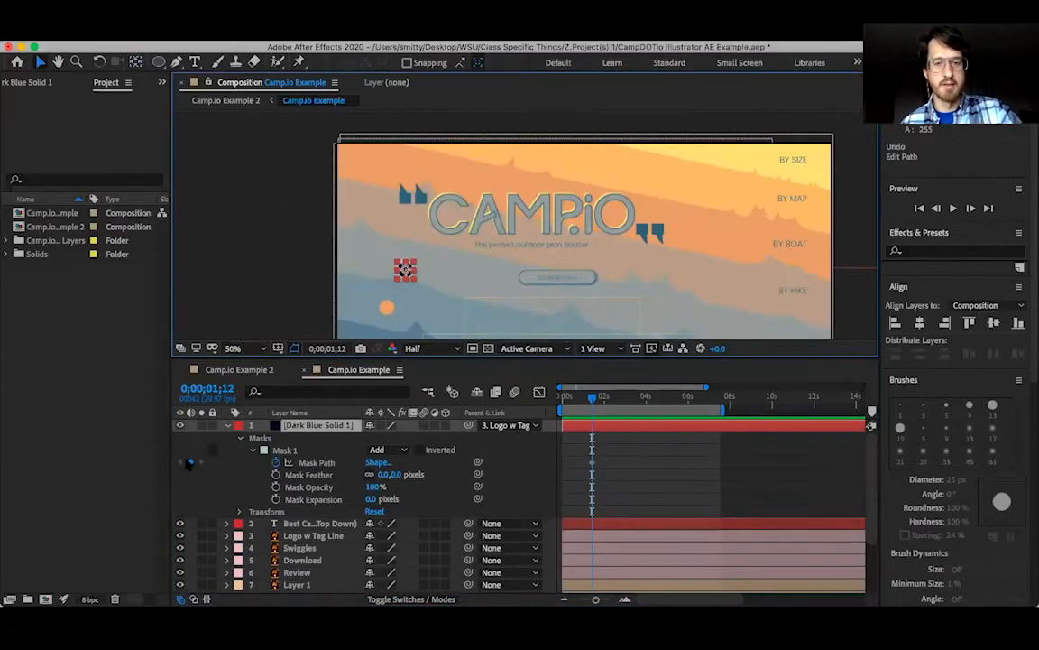
{"action": "left_click", "coordinate": [592, 462]}
{"action": "left_click_drag", "start_coordinate": [591, 462], "coordinate": [627, 465]}
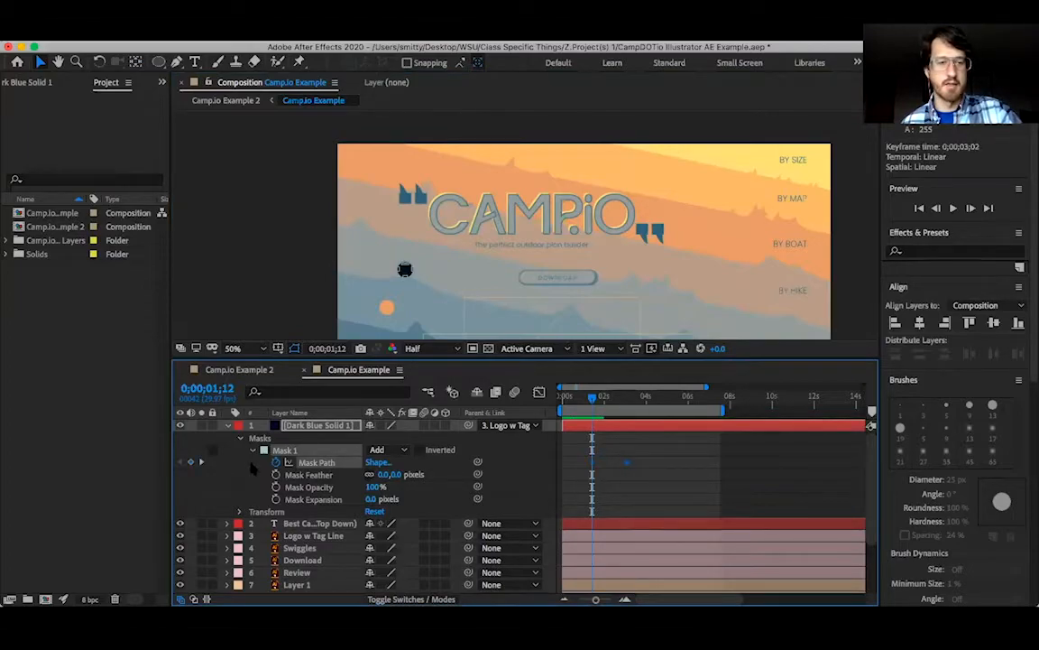
{"action": "left_click", "coordinate": [191, 462]}
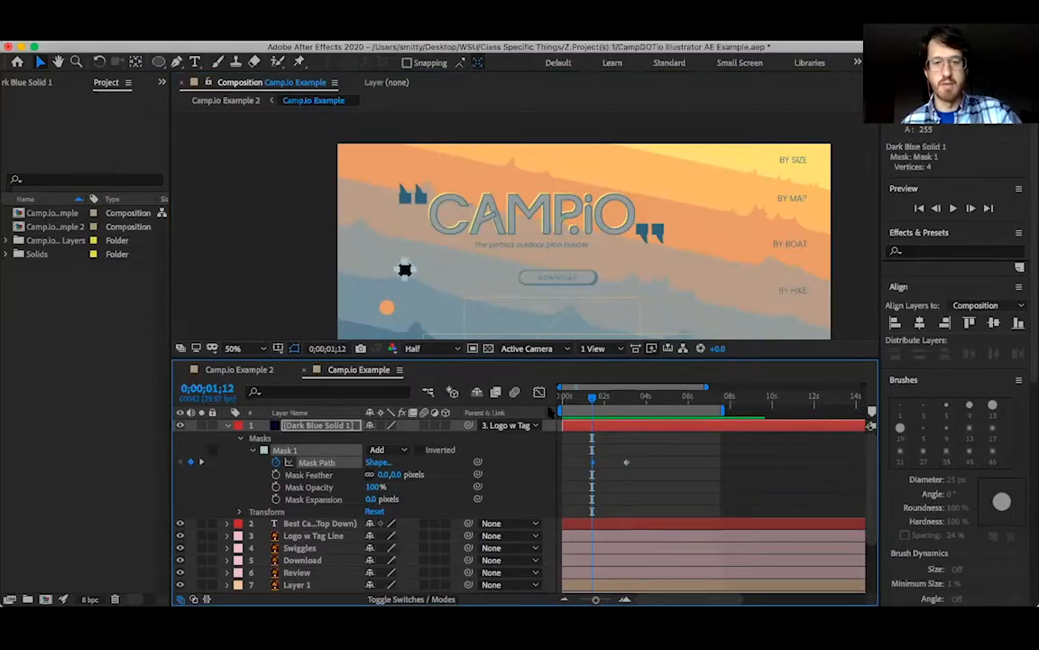
- Retime the second Mask Path keyframe to 0;00;01;26 and scrub through the logo's shrinking motion
{"action": "left_click", "coordinate": [602, 397]}
{"action": "left_click", "coordinate": [594, 405]}
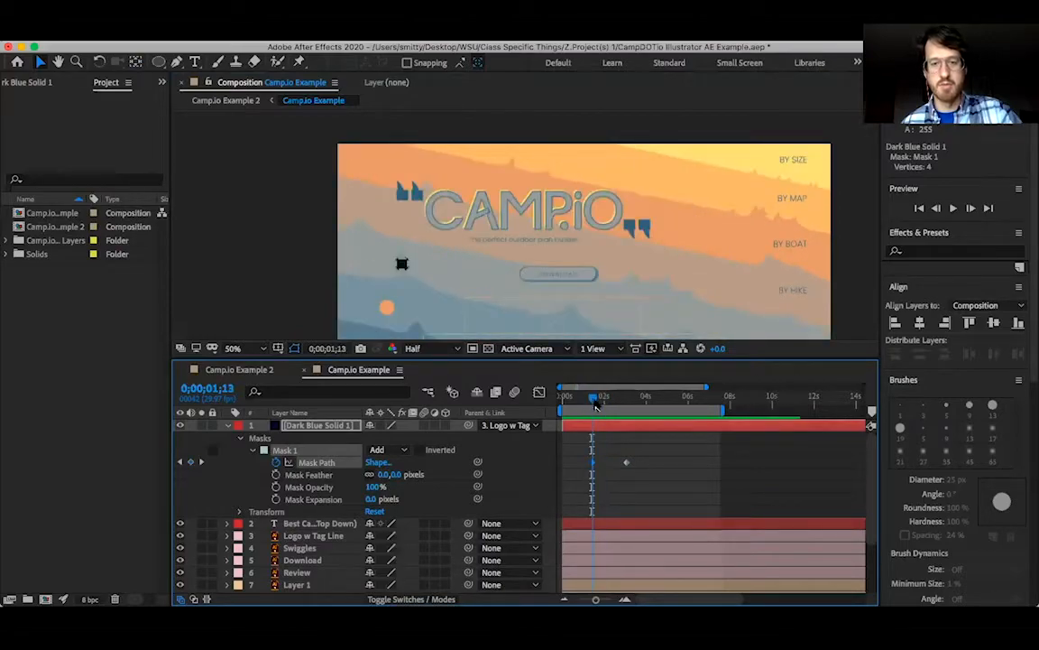
{"action": "left_click_drag", "start_coordinate": [626, 462], "coordinate": [600, 462]}
{"action": "left_click_drag", "start_coordinate": [596, 402], "coordinate": [598, 403]}
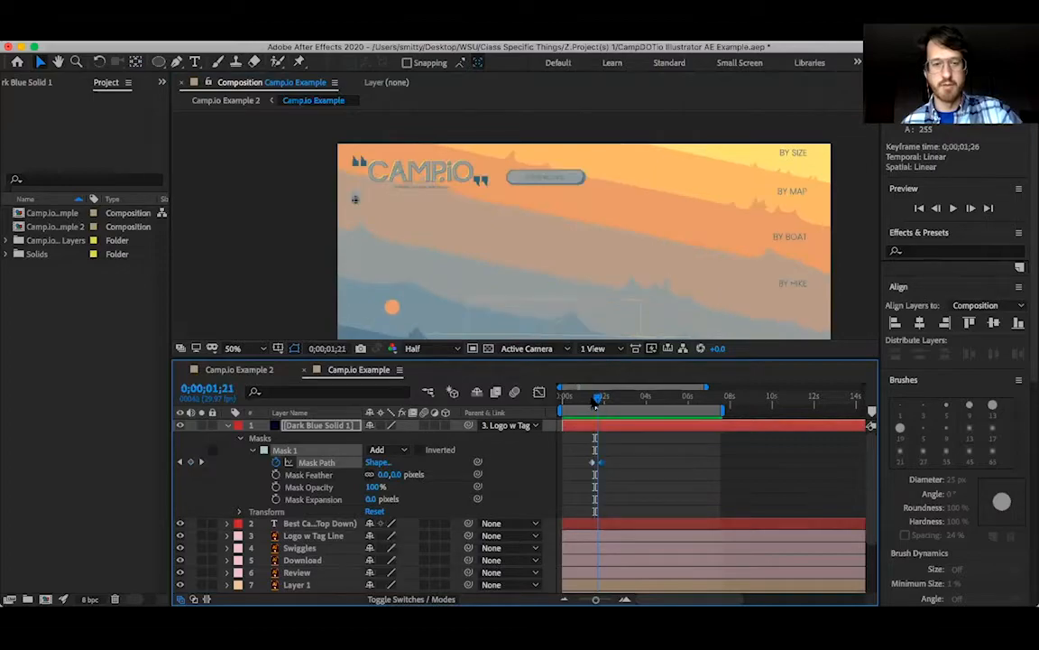
- At 0;00;01;15, reshape Mask 1 from a circle into a wide crescent by pulling its vertices
{"action": "key", "text": "super+Left"}
{"action": "key", "text": "super+Left"}
{"action": "key", "text": "super+Left"}
{"action": "key", "text": "super+Left"}
{"action": "key", "text": "super+Left"}
{"action": "key", "text": "super+Left"}
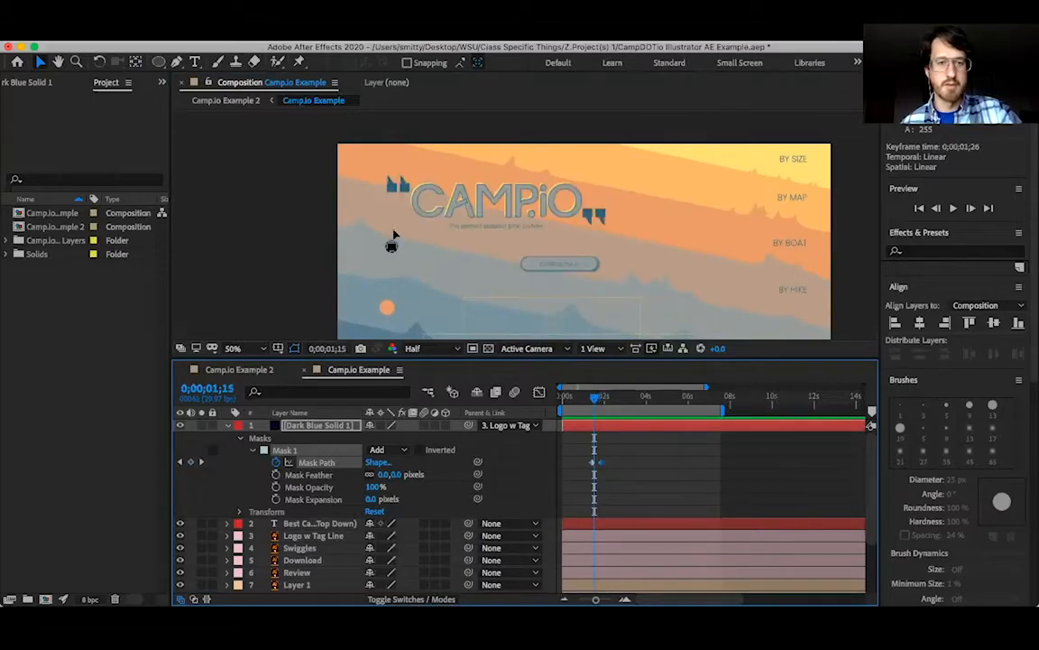
{"action": "left_click_drag", "start_coordinate": [397, 248], "coordinate": [372, 250]}
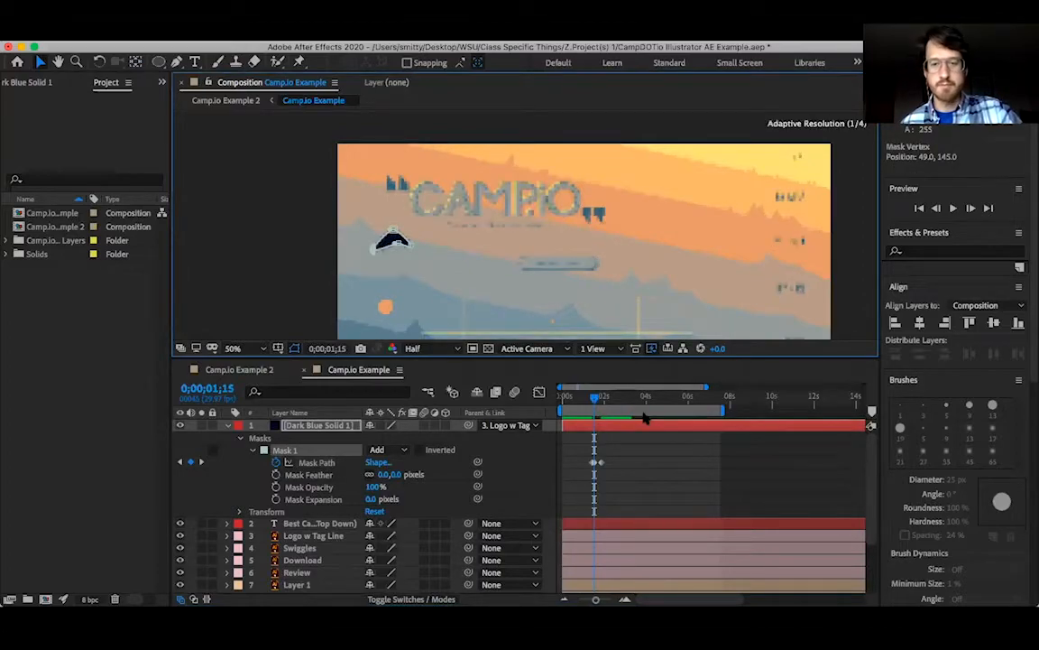
- Scrub the mask path animation, and preview the composition in a maximized viewer to check the circle's morph
{"action": "mouse_move", "coordinate": [593, 402]}
{"action": "left_mouse_down"}
{"action": "mouse_move", "coordinate": [606, 402]}
{"action": "mouse_move", "coordinate": [594, 403]}
{"action": "left_mouse_up"}
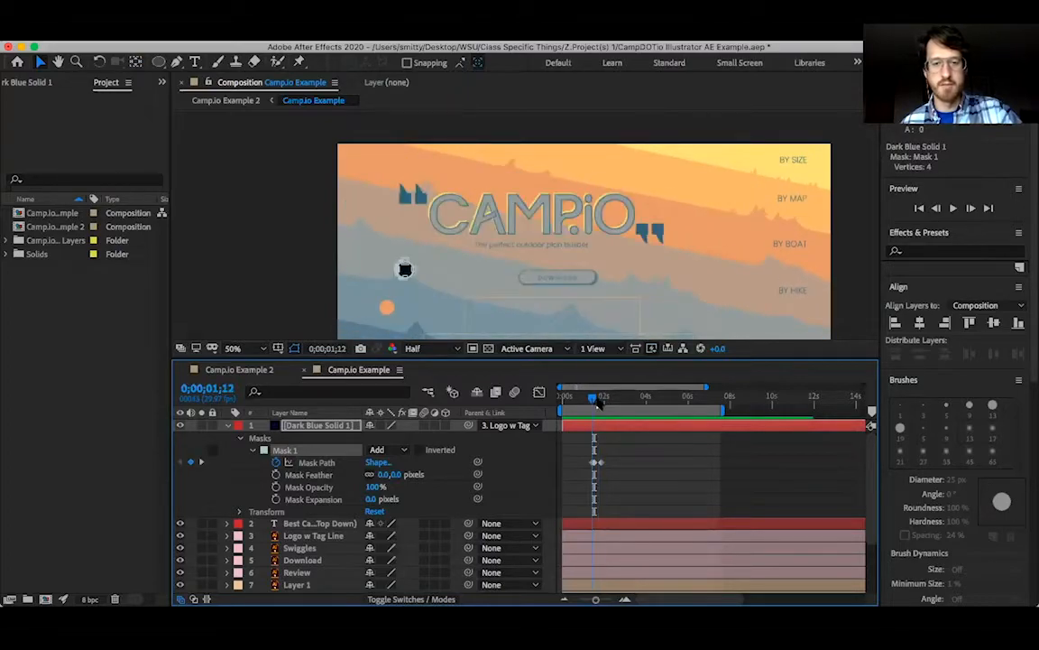
{"action": "key", "text": "k"}
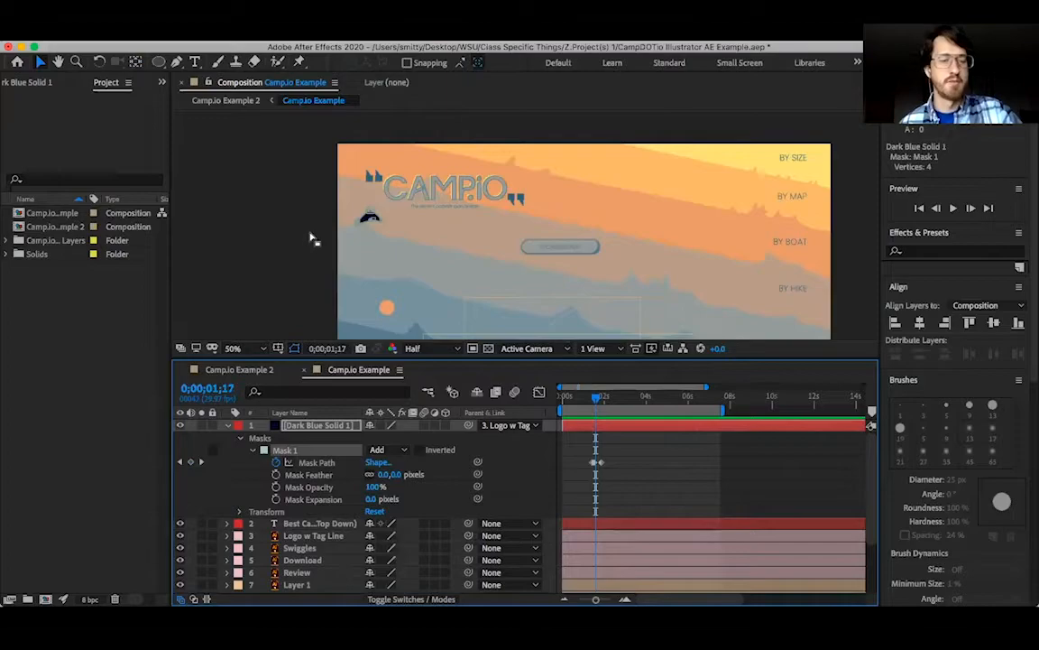
{"action": "key", "text": "grave"}
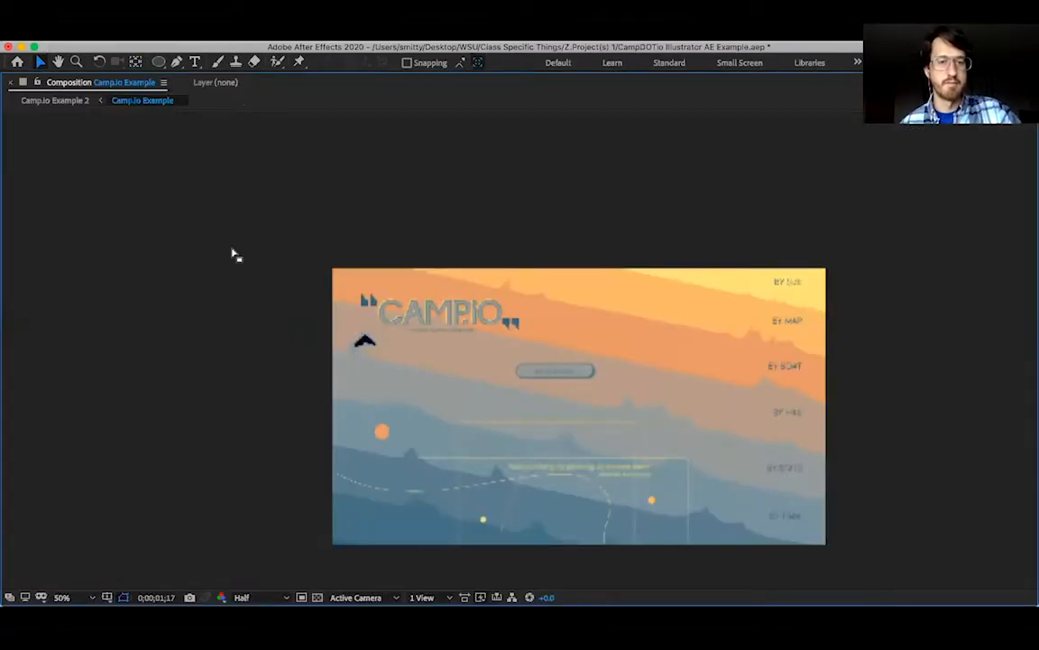
{"action": "key", "text": "super+a"}
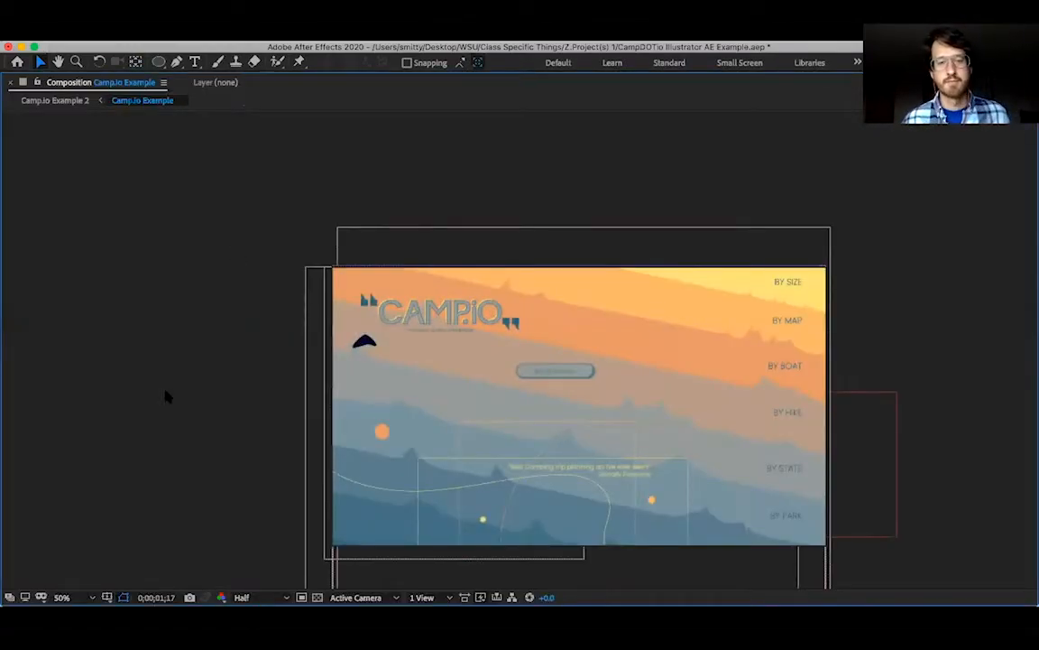
{"action": "key", "text": "space"}
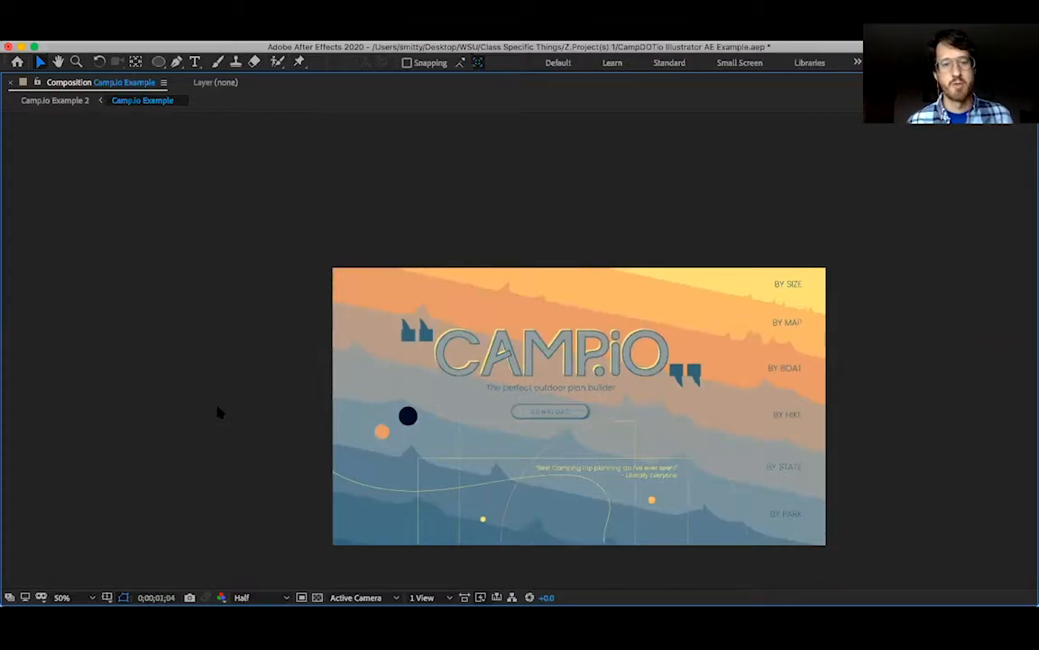
{"action": "key", "text": "space"}
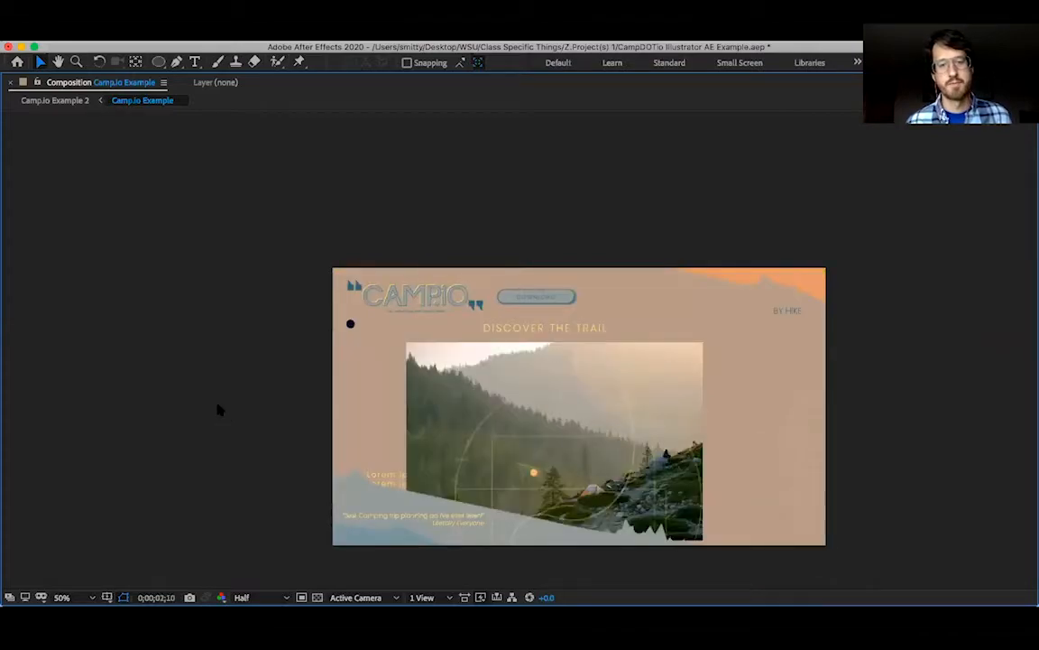
{"action": "key", "text": "space"}
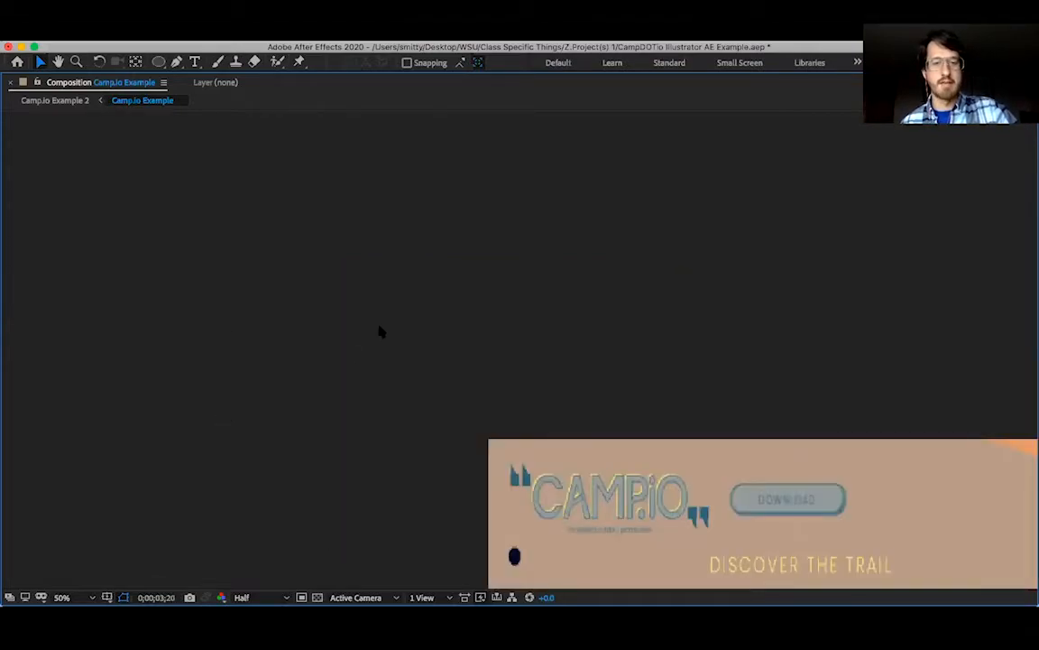
- Restore the panel layout, collapse Mask 1 and the Dark Blue Solid 1 properties, and preview the page animation
{"action": "key", "text": "grave"}
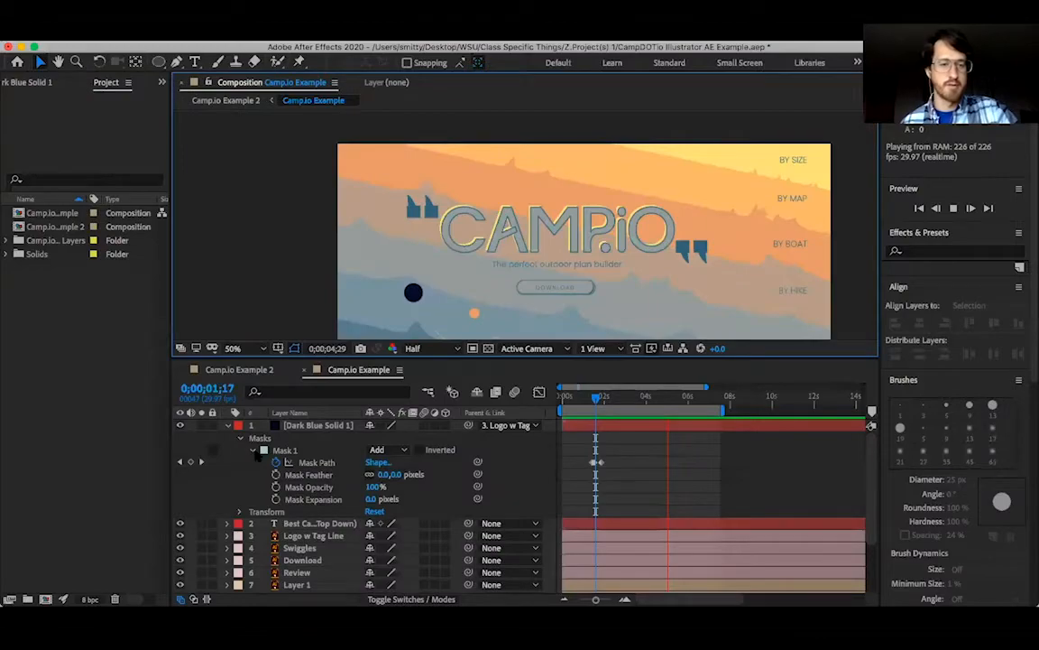
{"action": "left_click", "coordinate": [254, 450]}
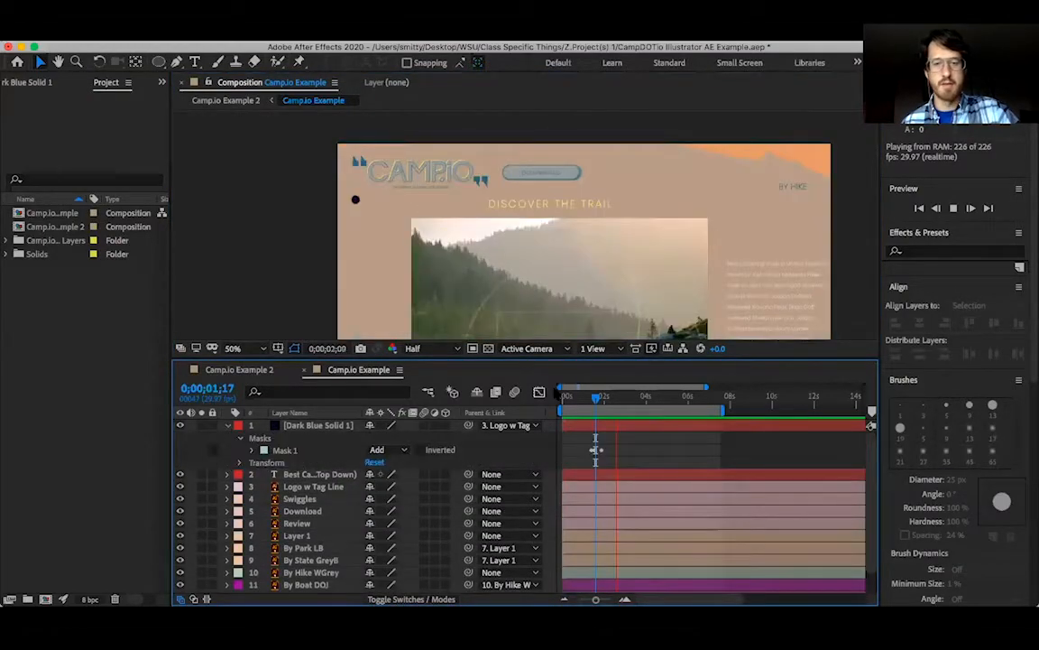
{"action": "key", "text": "space"}
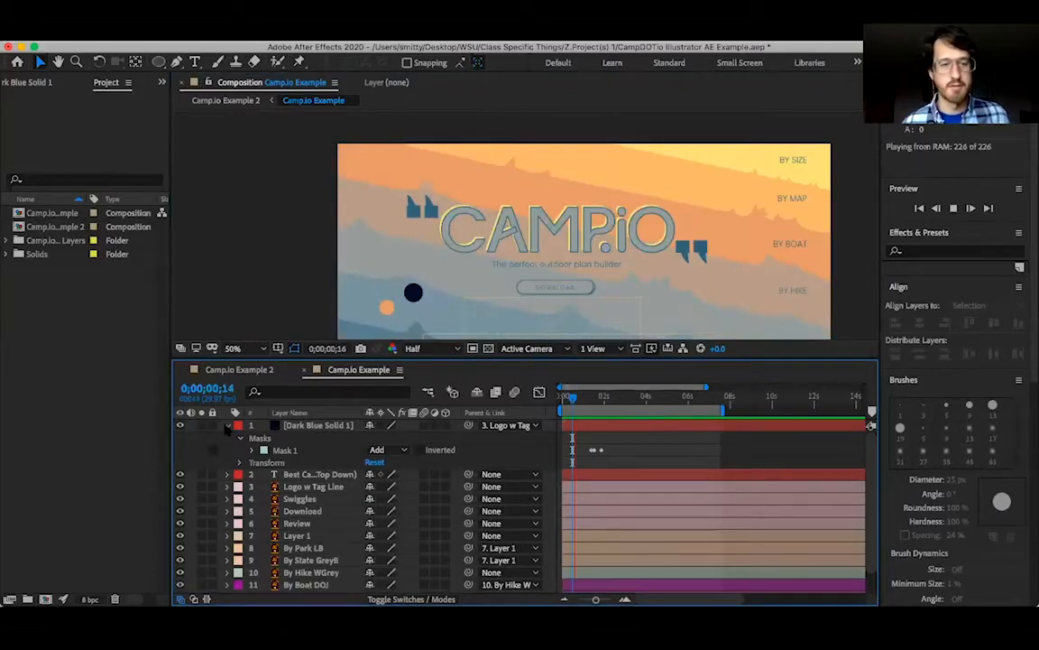
{"action": "left_click", "coordinate": [228, 425]}
{"action": "key", "text": "space"}
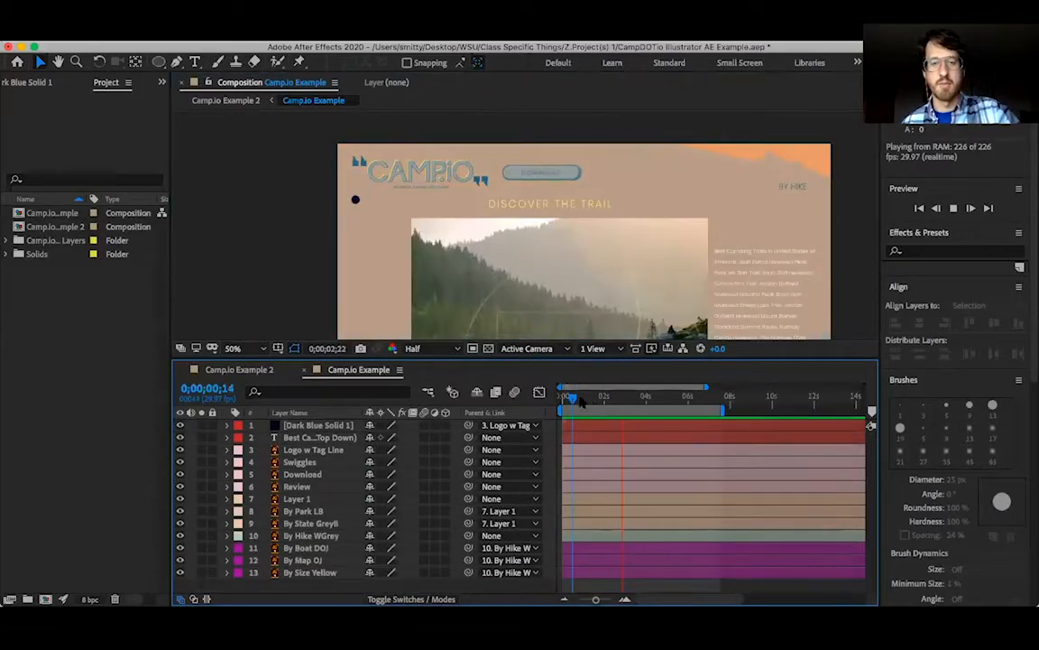
{"action": "key", "text": "space"}
- Expand the Logo w Tag Line layer's Transform properties, and select its first two Position keyframes in a maximized timeline
{"action": "left_click", "coordinate": [313, 449]}
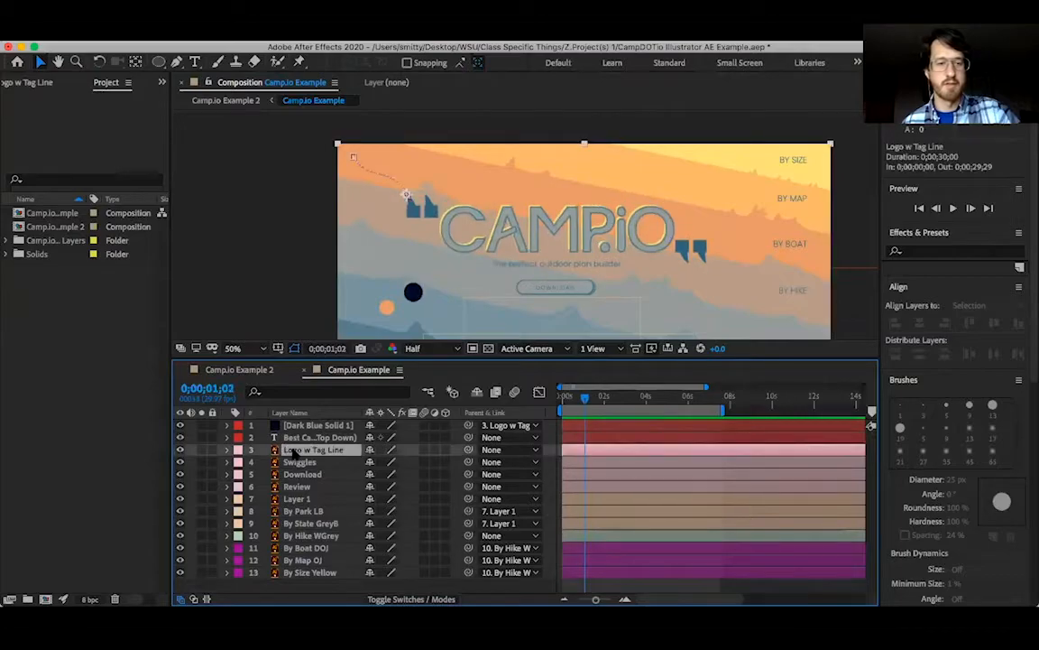
{"action": "left_click", "coordinate": [227, 449]}
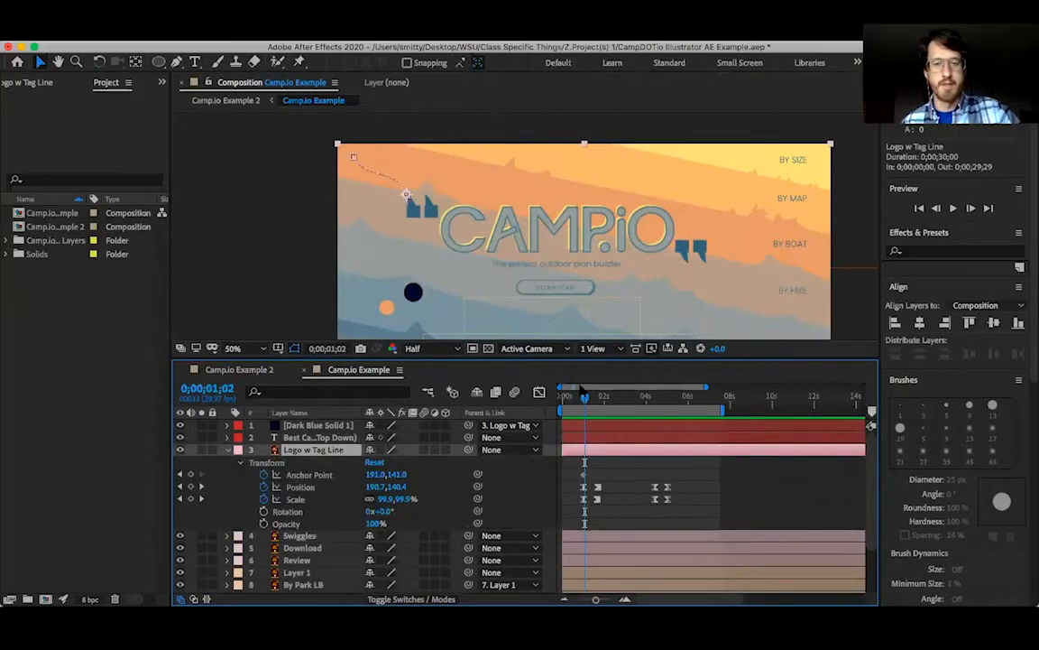
{"action": "key", "text": "Page_Up"}
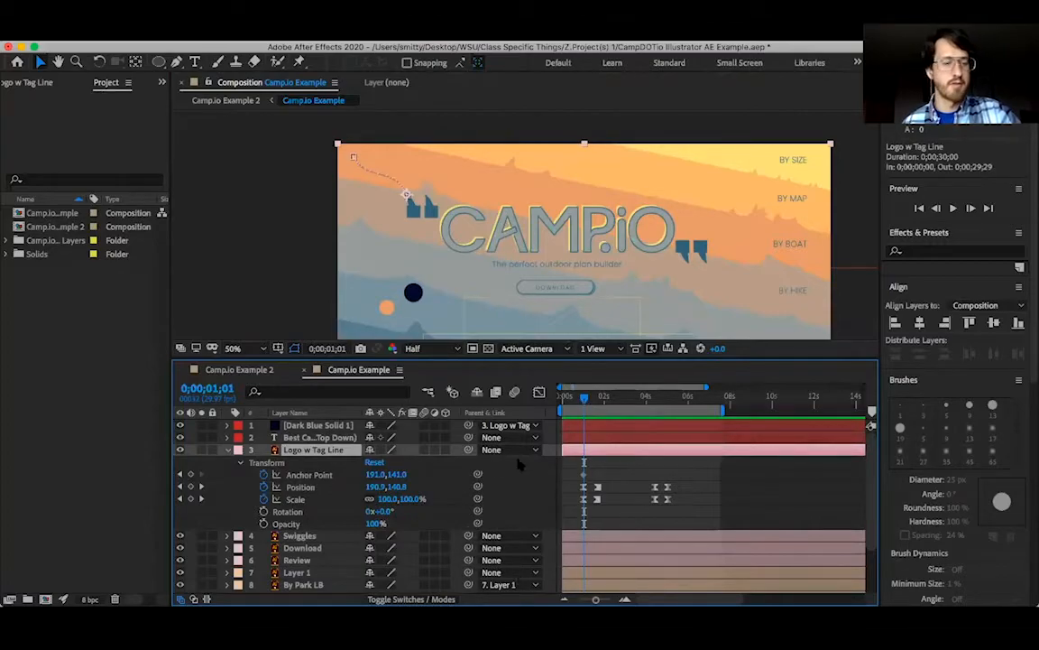
{"action": "key", "text": "grave"}
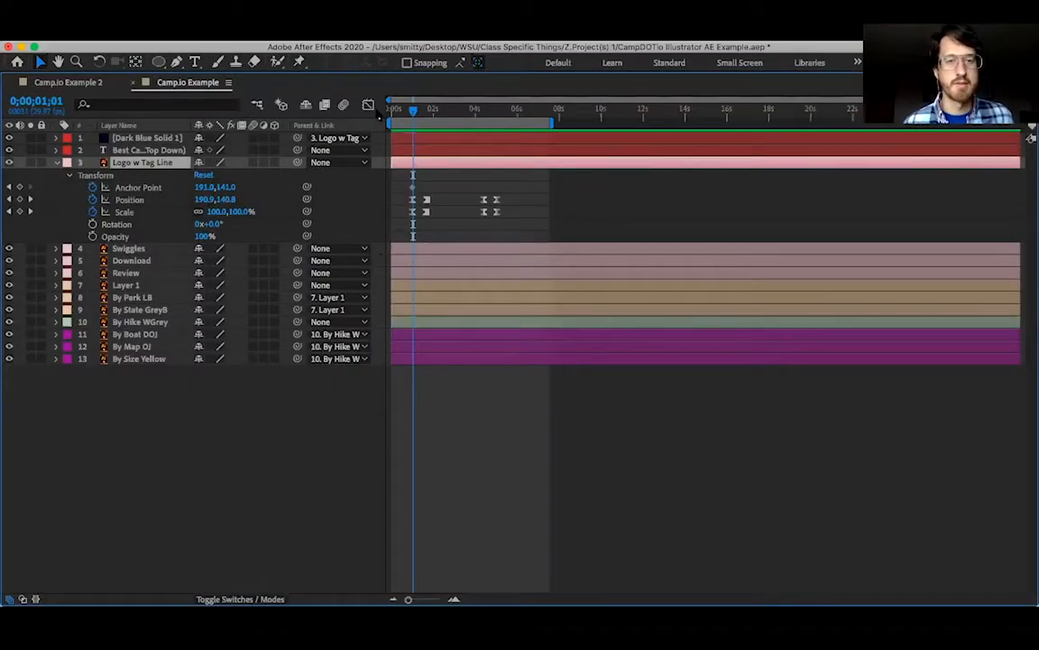
{"action": "left_click", "coordinate": [426, 200]}
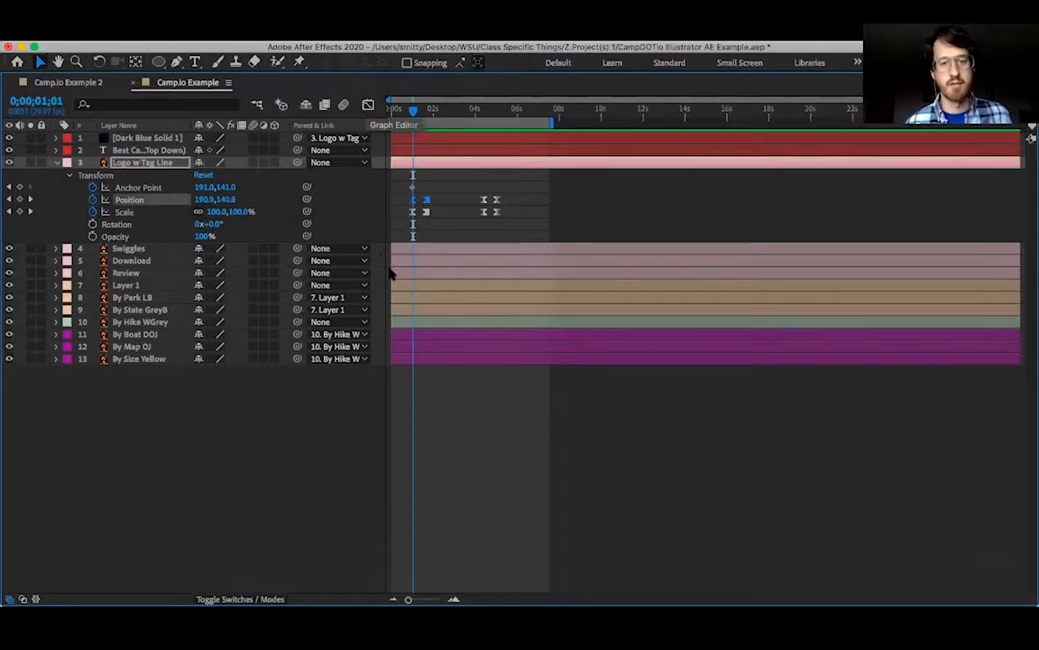
- Examine the speed graph of the logo's Position keyframes and the available graph types, and return to the layer bars
{"action": "key", "text": "shift+F3"}
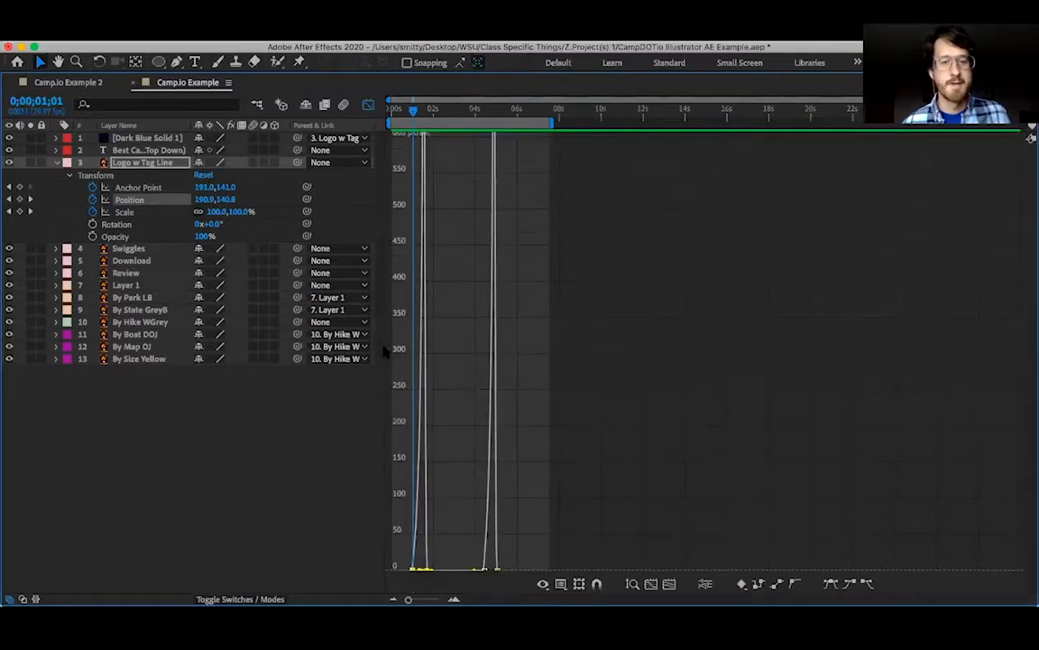
{"action": "left_click", "coordinate": [542, 584]}
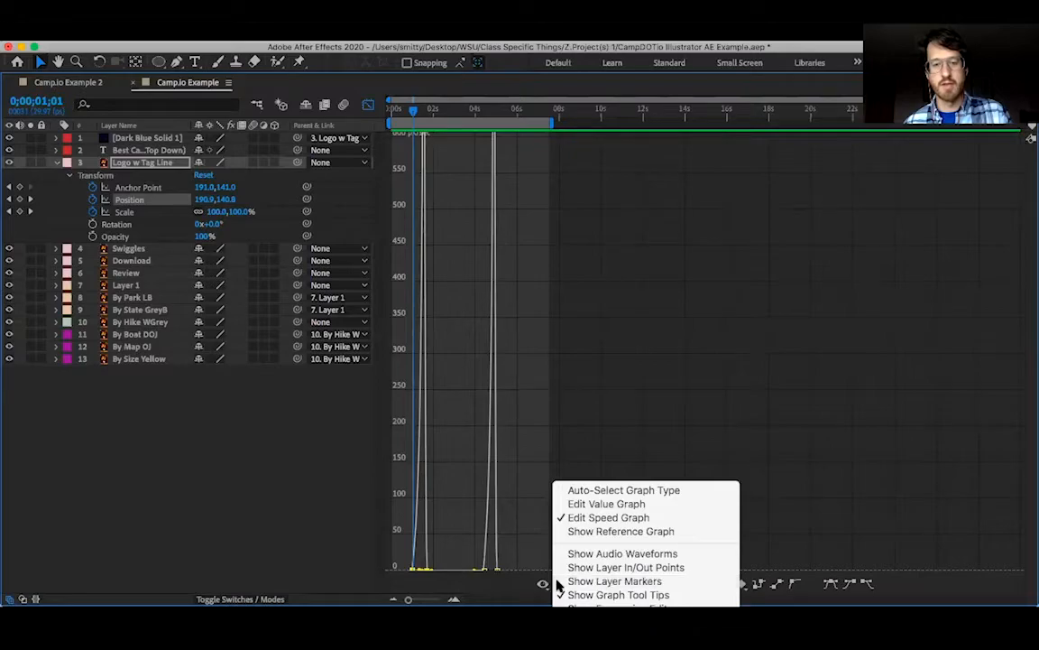
{"action": "left_click", "coordinate": [520, 588]}
{"action": "left_click", "coordinate": [560, 584]}
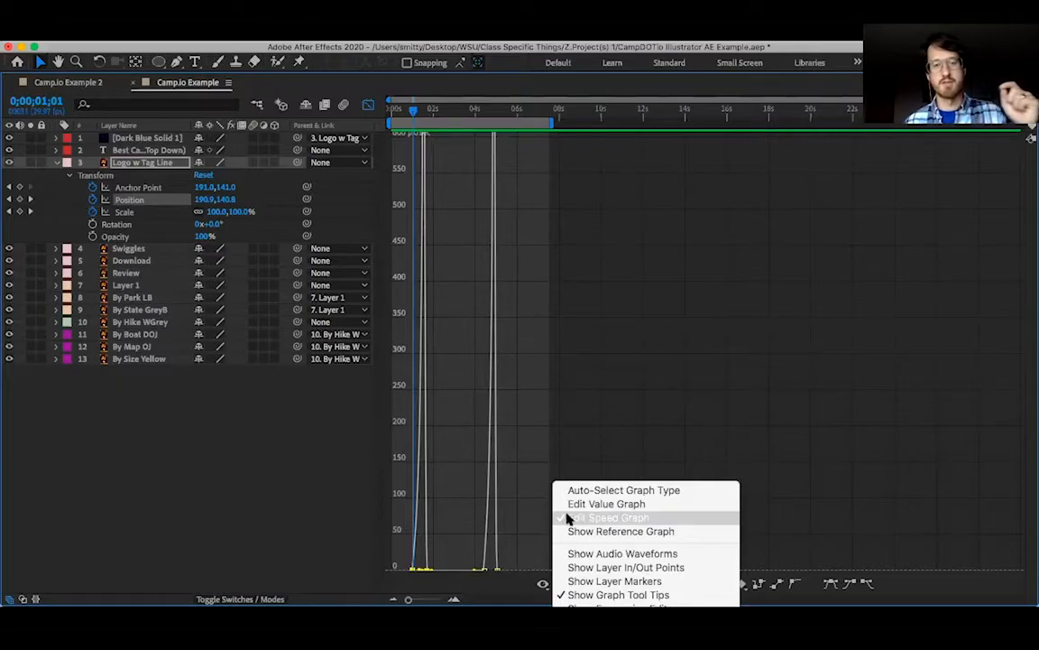
{"action": "left_click", "coordinate": [488, 584]}
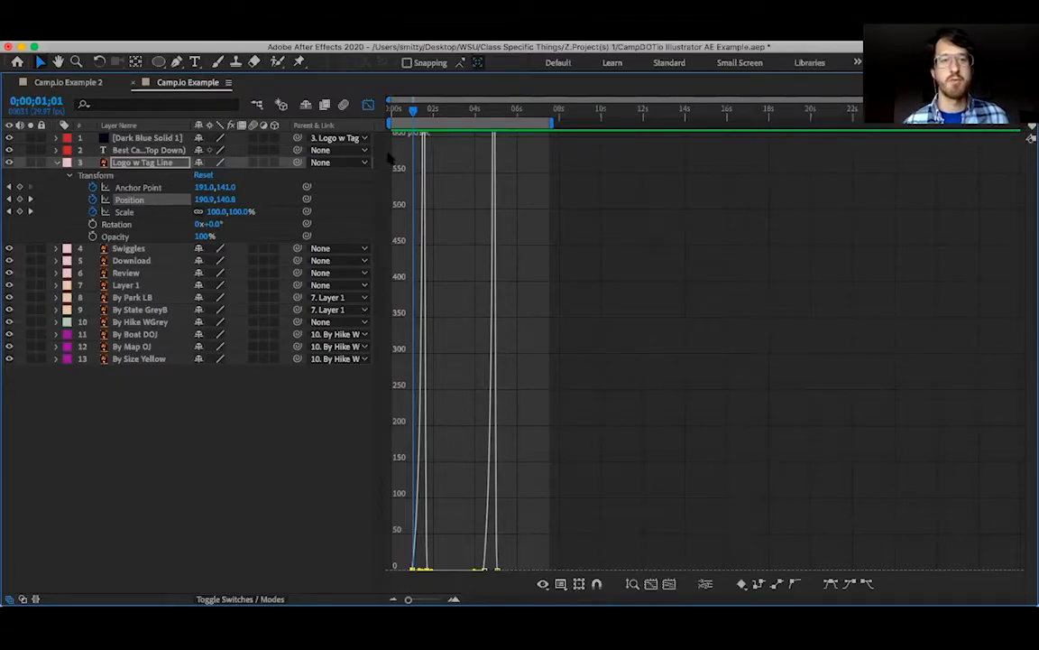
{"action": "left_click", "coordinate": [369, 104]}
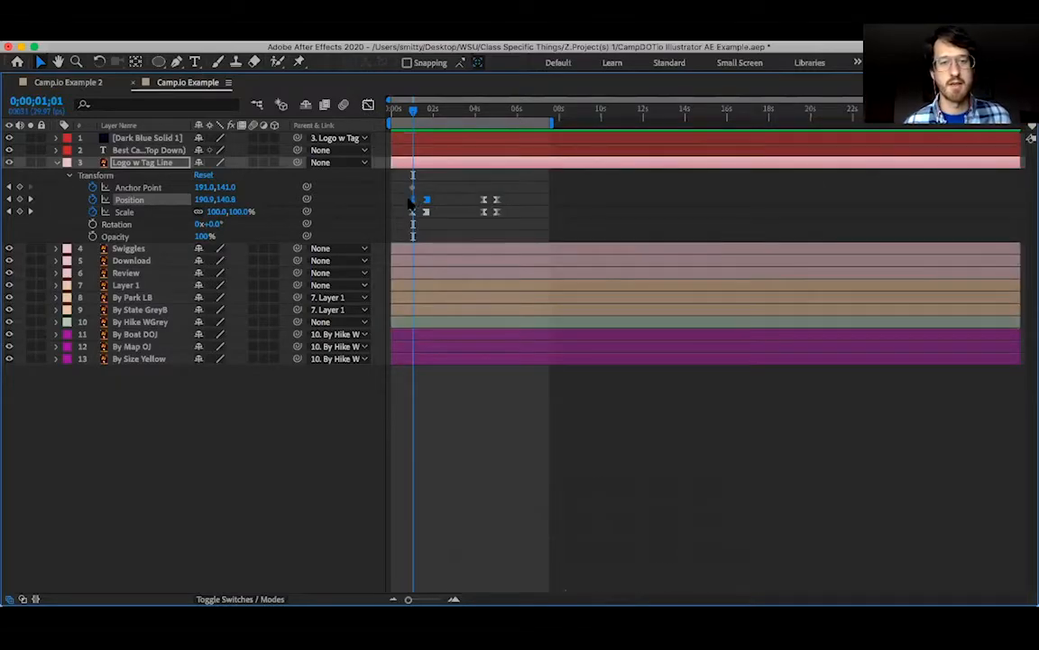
- Scrub to 0;00;01;00, restore the panel layout, and magnify the logo's motion path in the composition to 100%
{"action": "left_click_drag", "start_coordinate": [415, 114], "coordinate": [427, 113]}
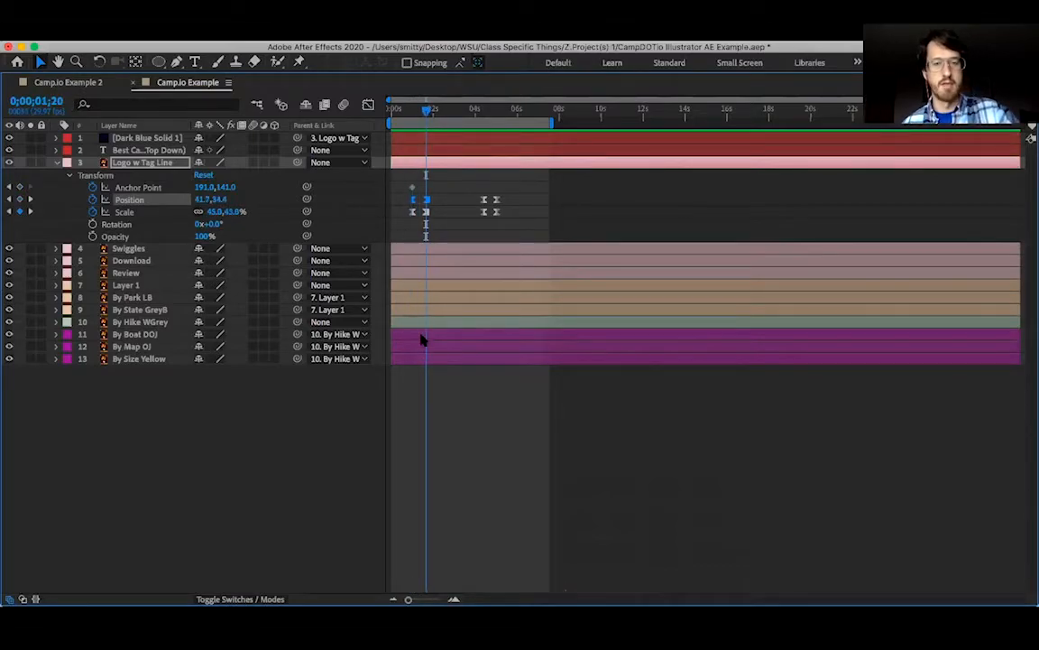
{"action": "key", "text": "grave"}
{"action": "left_click_drag", "start_coordinate": [593, 404], "coordinate": [584, 404]}
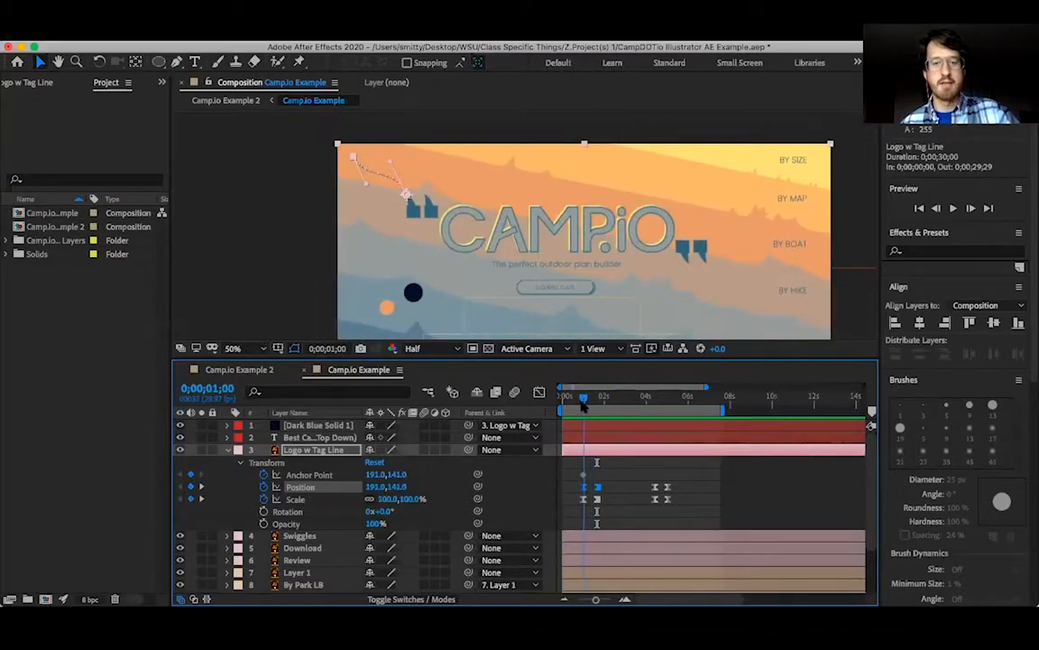
{"action": "key", "text": "z"}
{"action": "left_click", "coordinate": [384, 167]}
{"action": "key", "text": "space"}
{"action": "left_click_drag", "start_coordinate": [499, 225], "coordinate": [449, 187]}
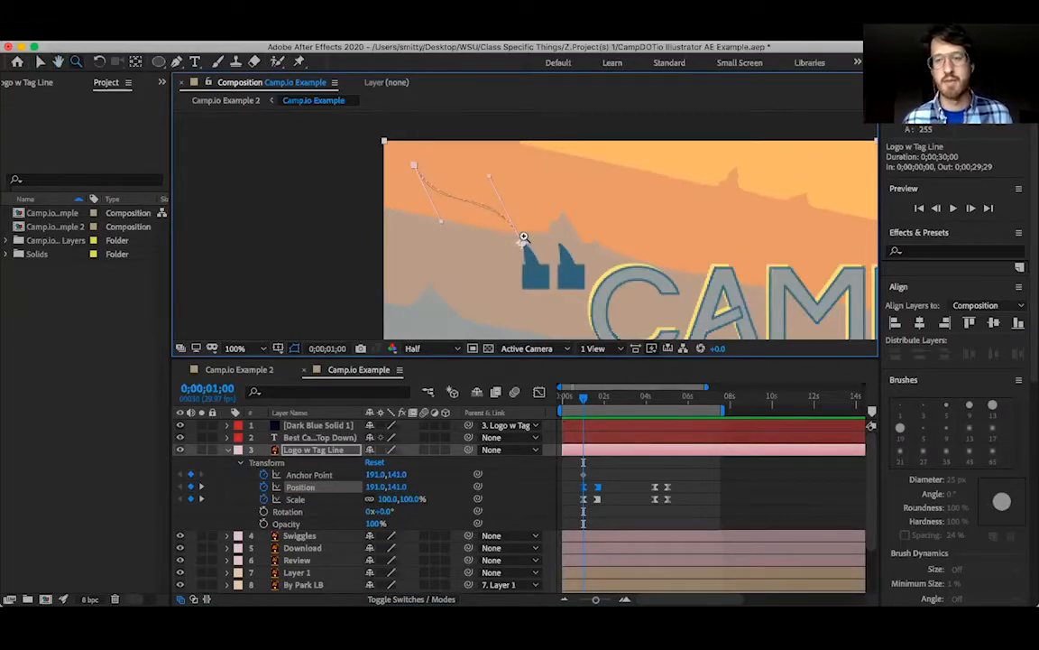
{"action": "key", "text": "v"}
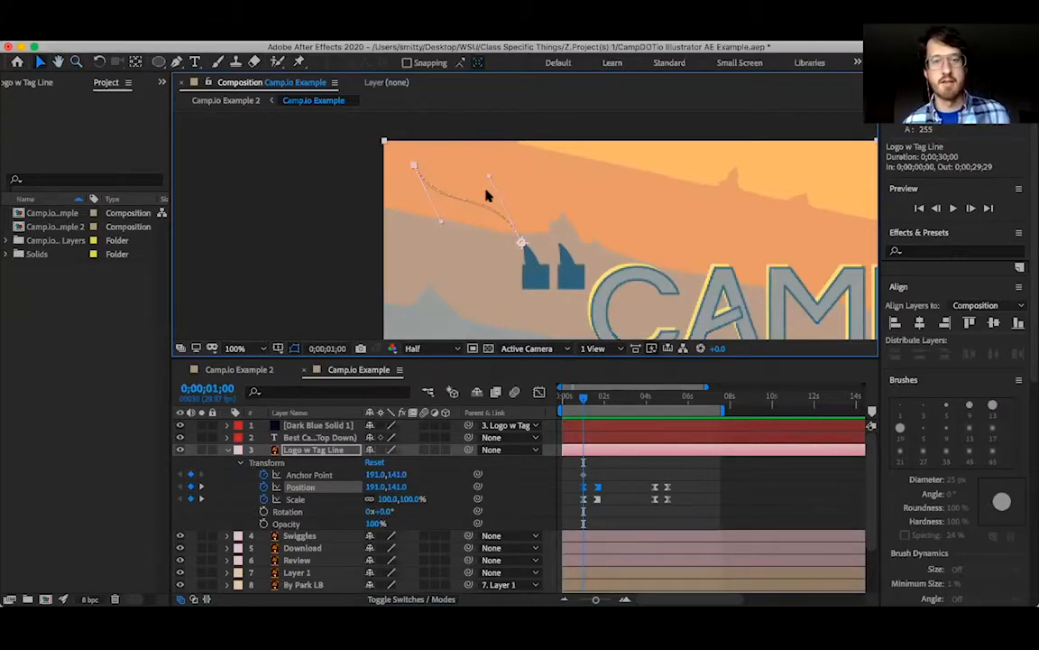
- Reshape the logo's Position motion path into a stronger S-curve by extending both direction handles, with the end handle at about 9.5, 174.5
{"action": "left_click_drag", "start_coordinate": [489, 175], "coordinate": [481, 231]}
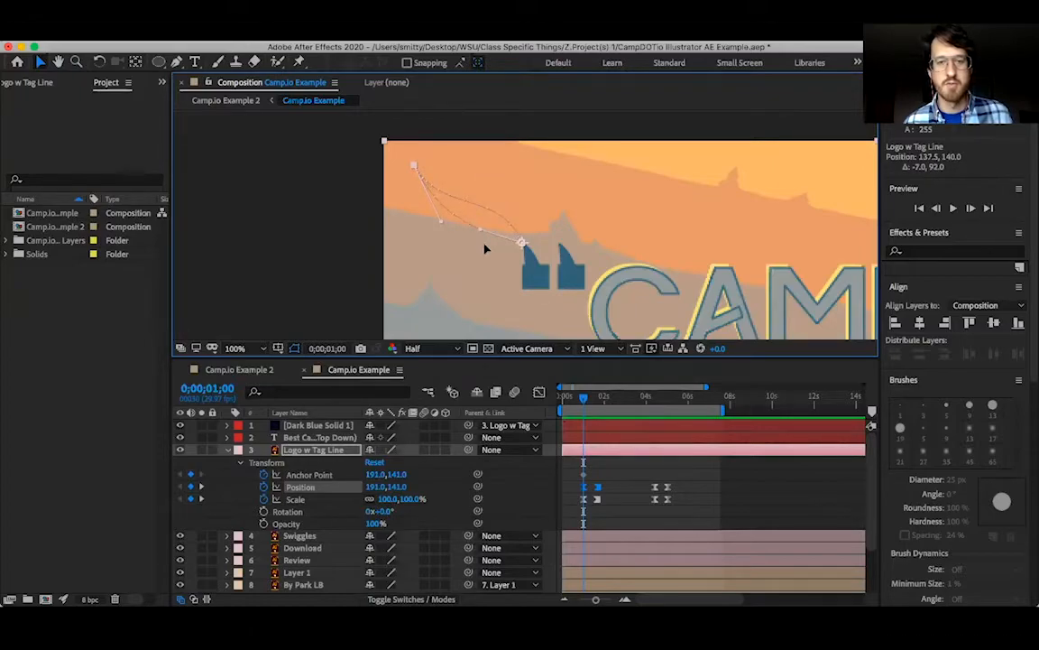
{"action": "left_click_drag", "start_coordinate": [536, 183], "coordinate": [580, 178]}
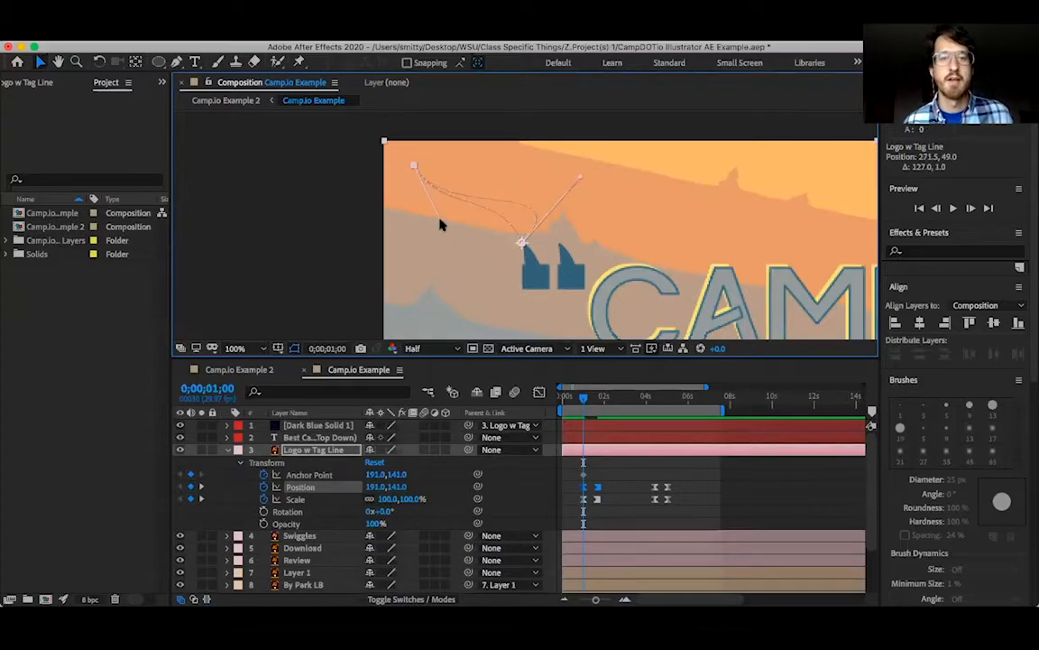
{"action": "left_click_drag", "start_coordinate": [418, 230], "coordinate": [407, 241]}
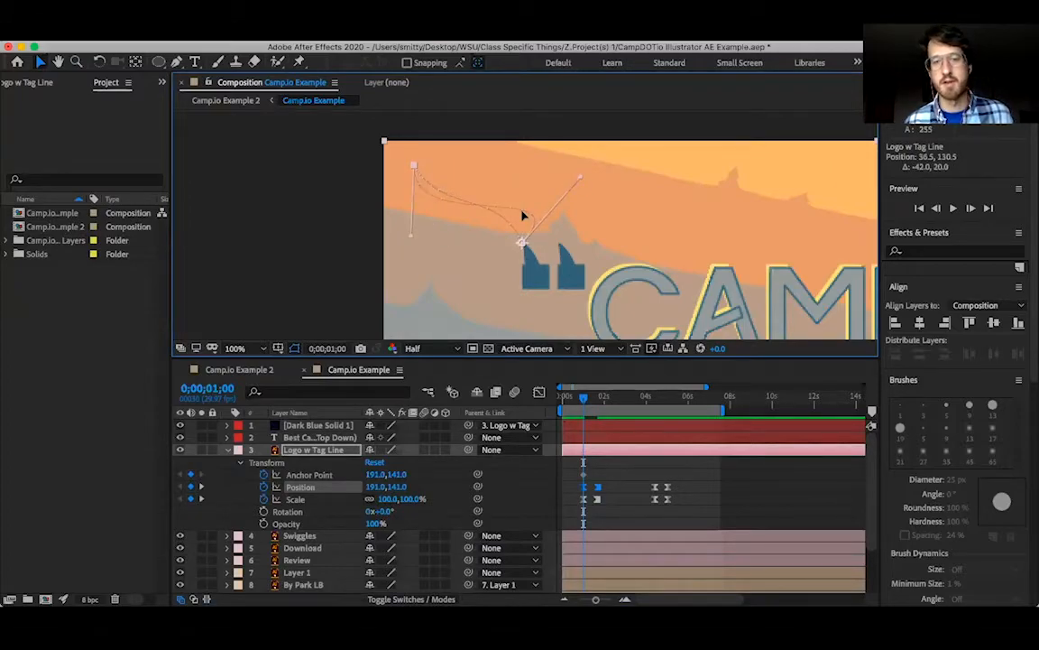
{"action": "left_click_drag", "start_coordinate": [581, 177], "coordinate": [610, 166]}
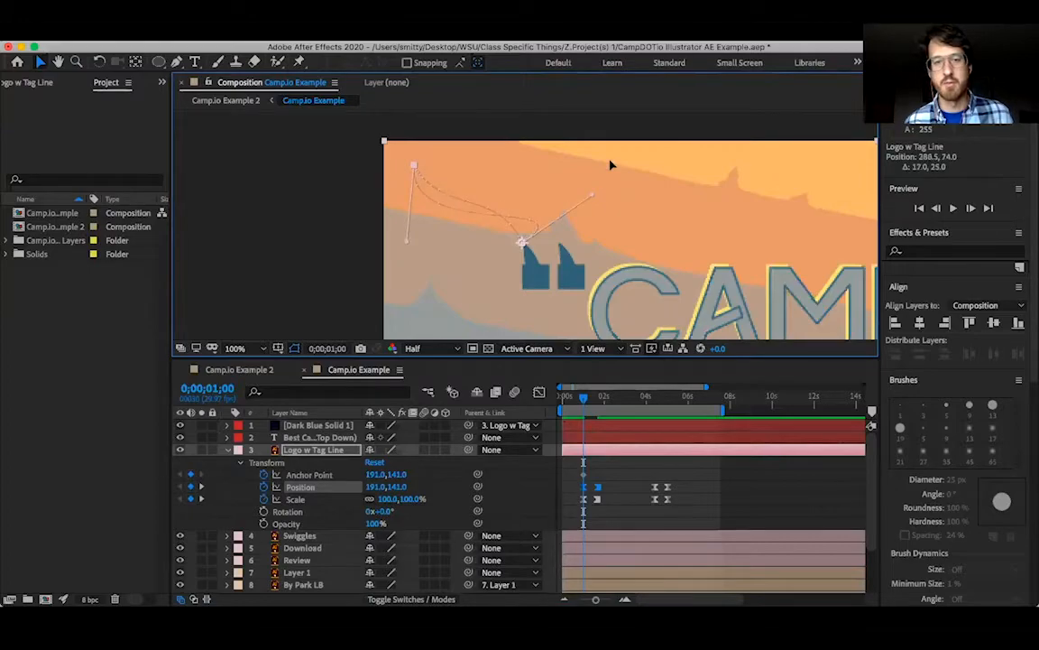
{"action": "left_click_drag", "start_coordinate": [407, 241], "coordinate": [391, 267]}
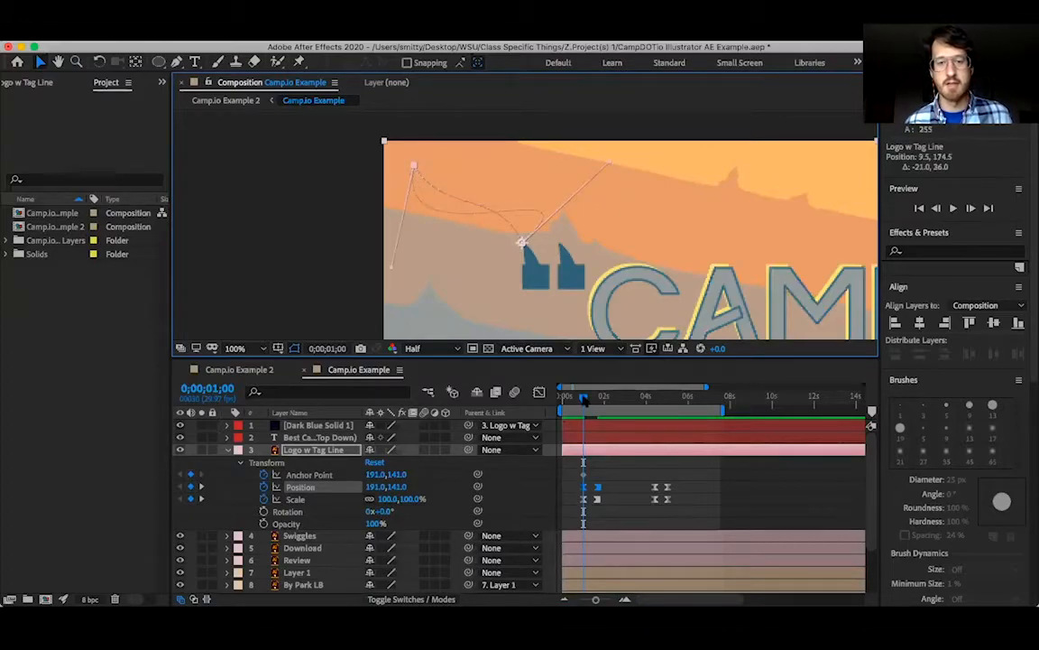
- Scrub around the logo's first Position keyframe and inspect the Easy Ease options available for it
{"action": "mouse_move", "coordinate": [584, 399]}
{"action": "left_mouse_down"}
{"action": "mouse_move", "coordinate": [600, 403]}
{"action": "mouse_move", "coordinate": [585, 407]}
{"action": "left_mouse_up"}
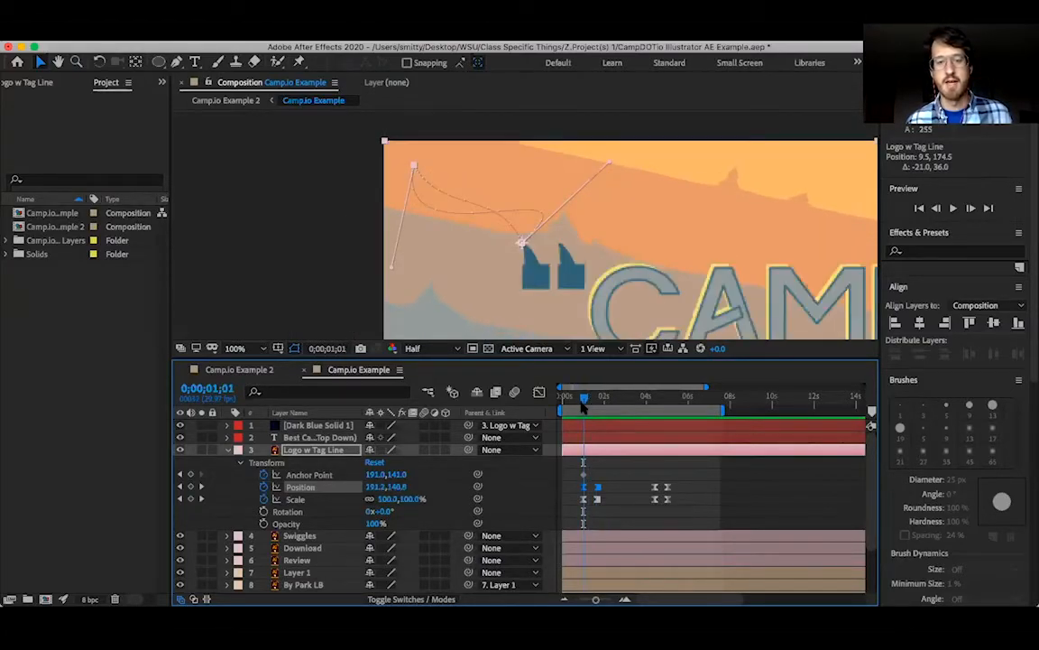
{"action": "left_click_drag", "start_coordinate": [583, 408], "coordinate": [582, 408]}
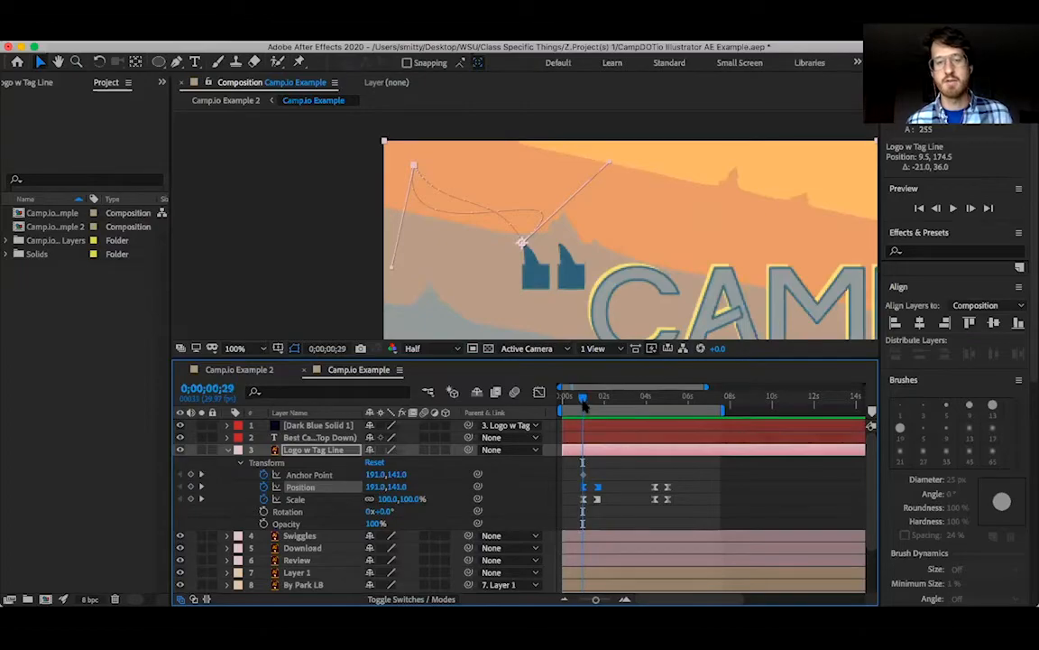
{"action": "right_click", "coordinate": [584, 492]}
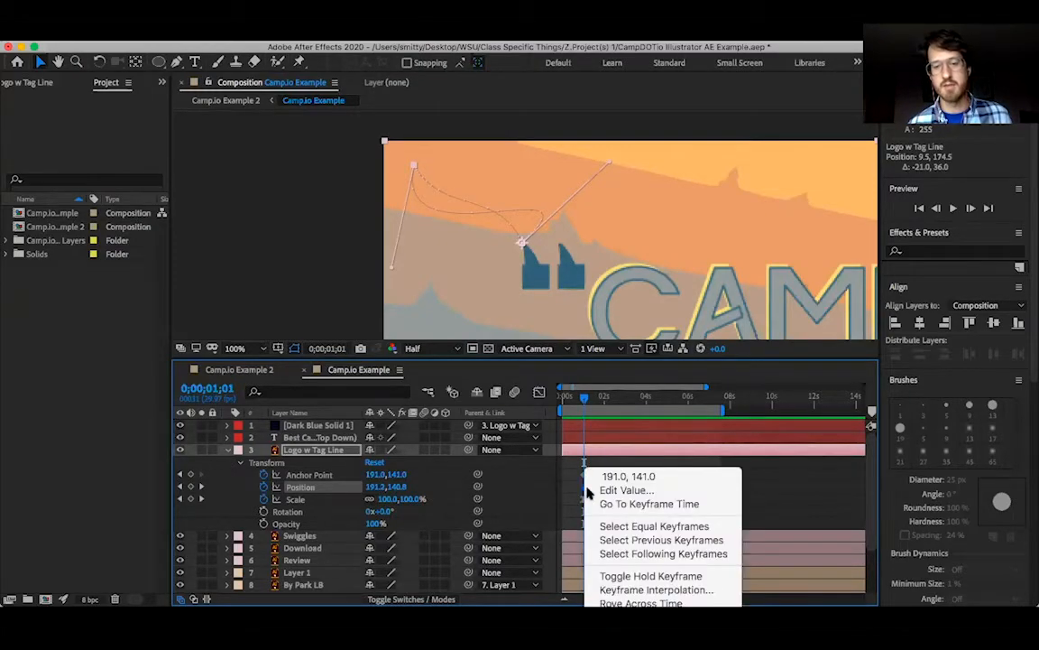
{"action": "mouse_move", "coordinate": [657, 631]}
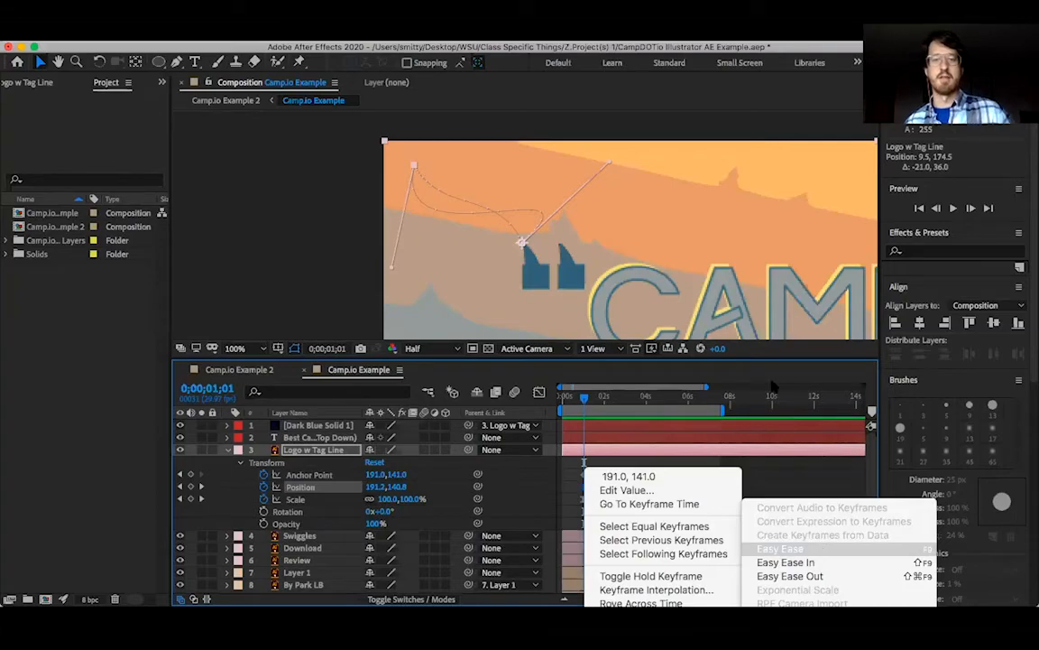
{"action": "left_click", "coordinate": [499, 171]}
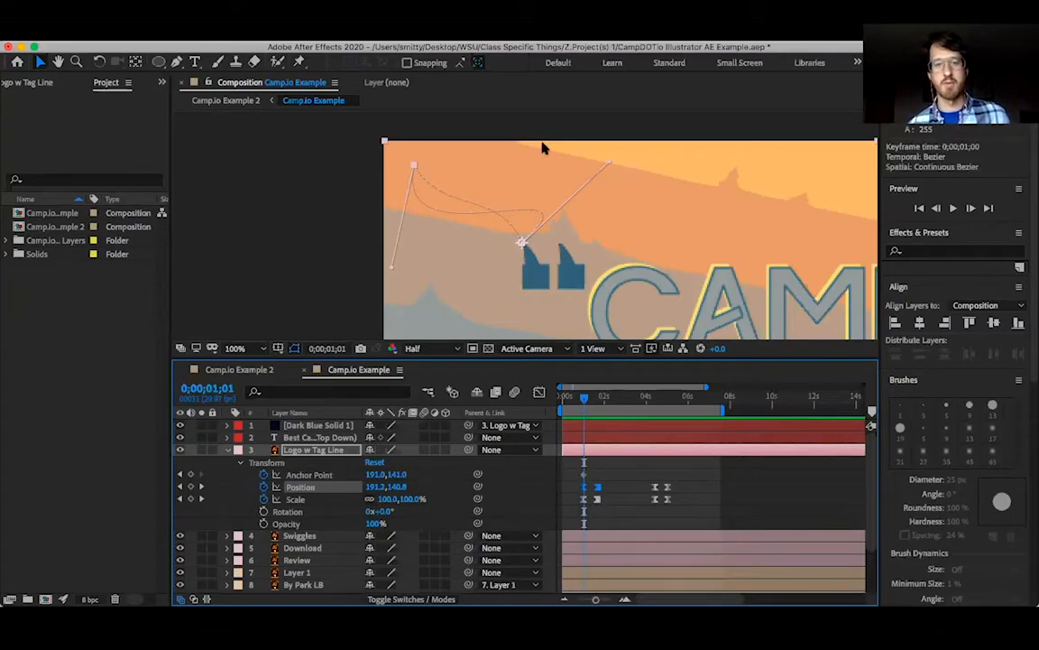
- Show the logo's Position speed graph in an enlarged Graph Editor and review the graph type choices
{"action": "left_click", "coordinate": [538, 392]}
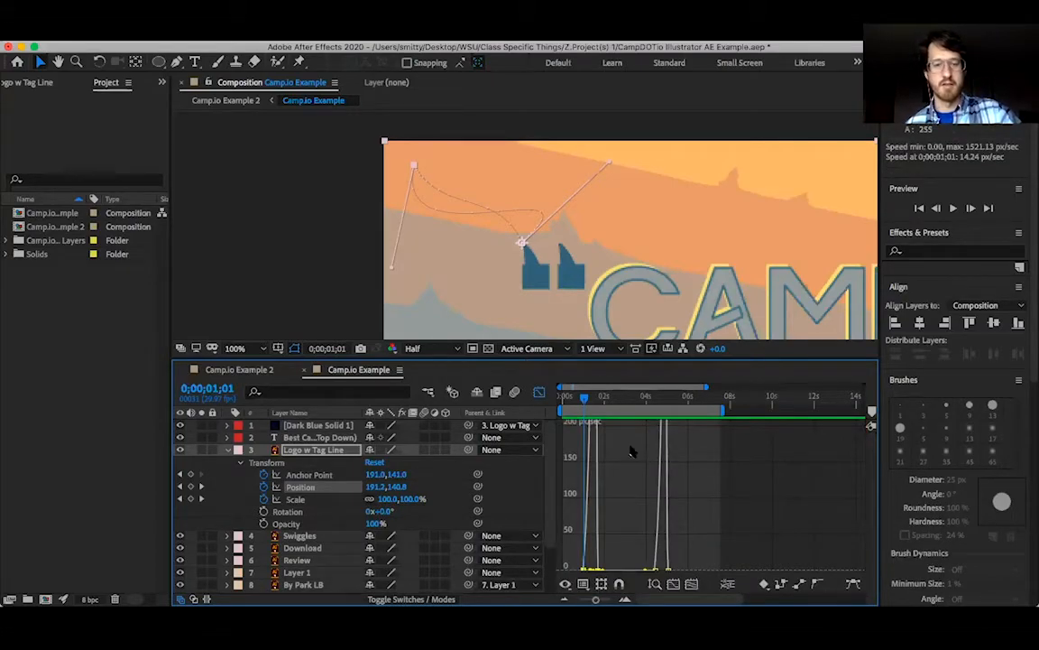
{"action": "key", "text": "grave"}
{"action": "scroll", "coordinate": [488, 433], "scroll_direction": "down", "scroll_amount": 3}
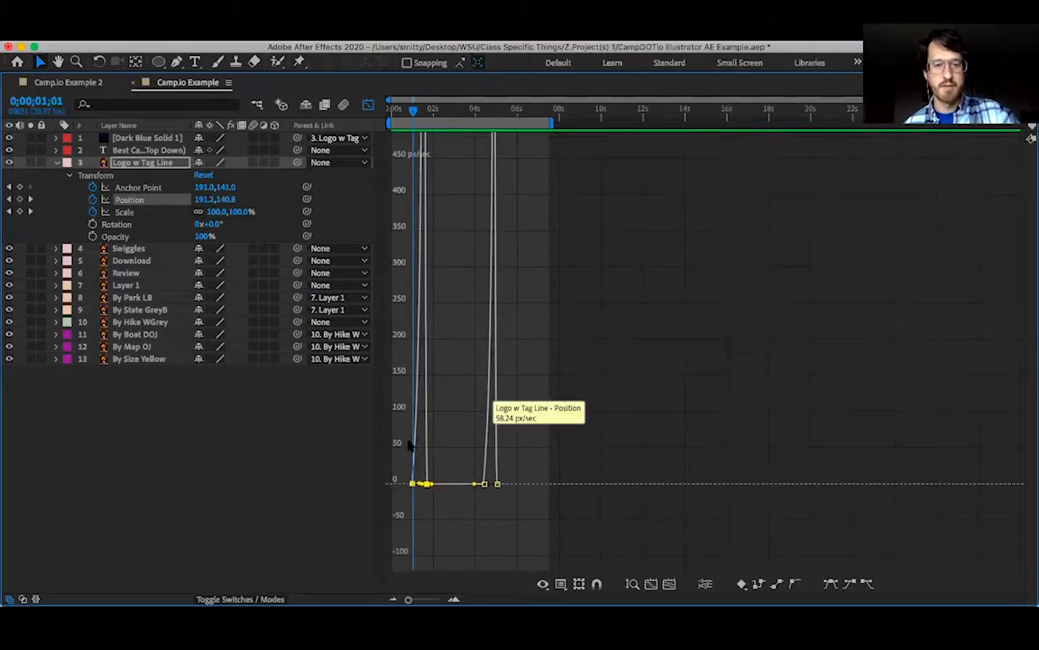
{"action": "left_click", "coordinate": [424, 438]}
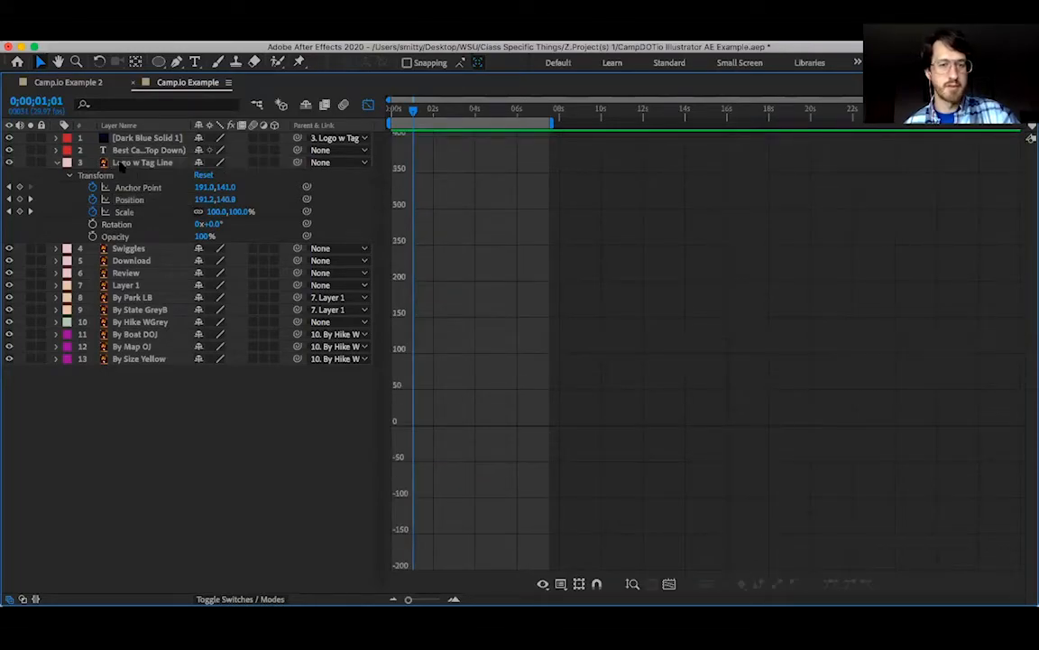
{"action": "left_click", "coordinate": [126, 162]}
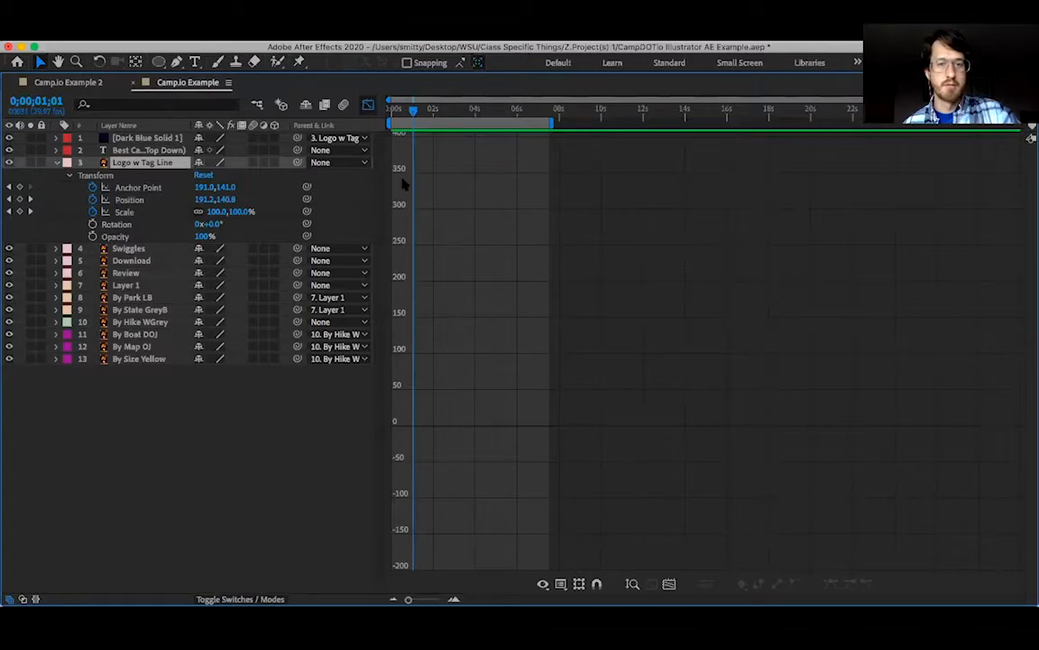
{"action": "key", "text": "shift+F3"}
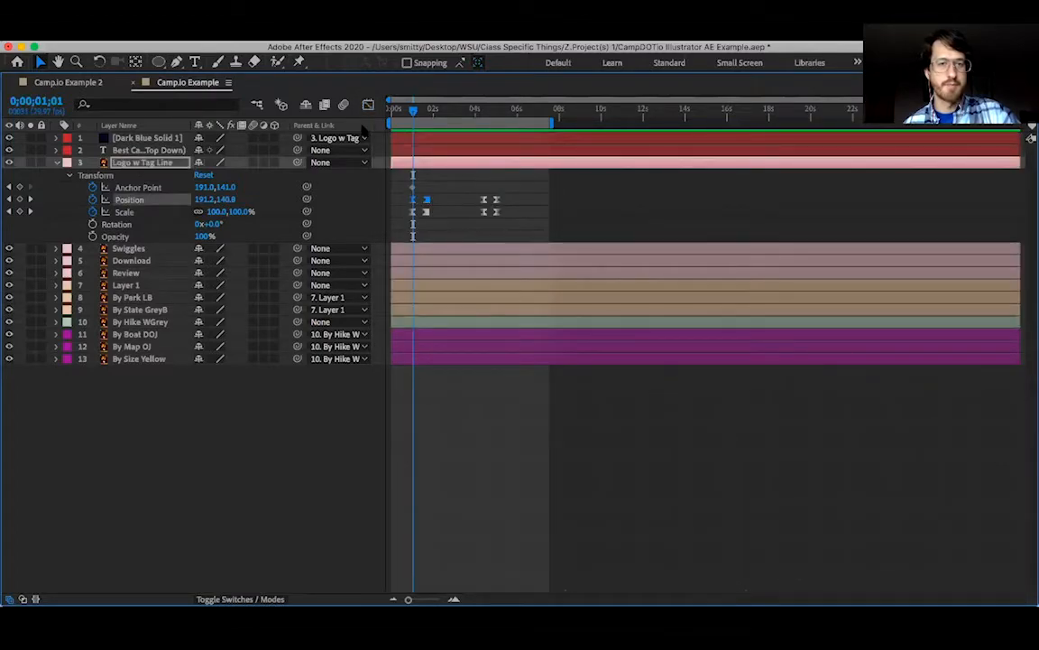
{"action": "key", "text": "shift+F3"}
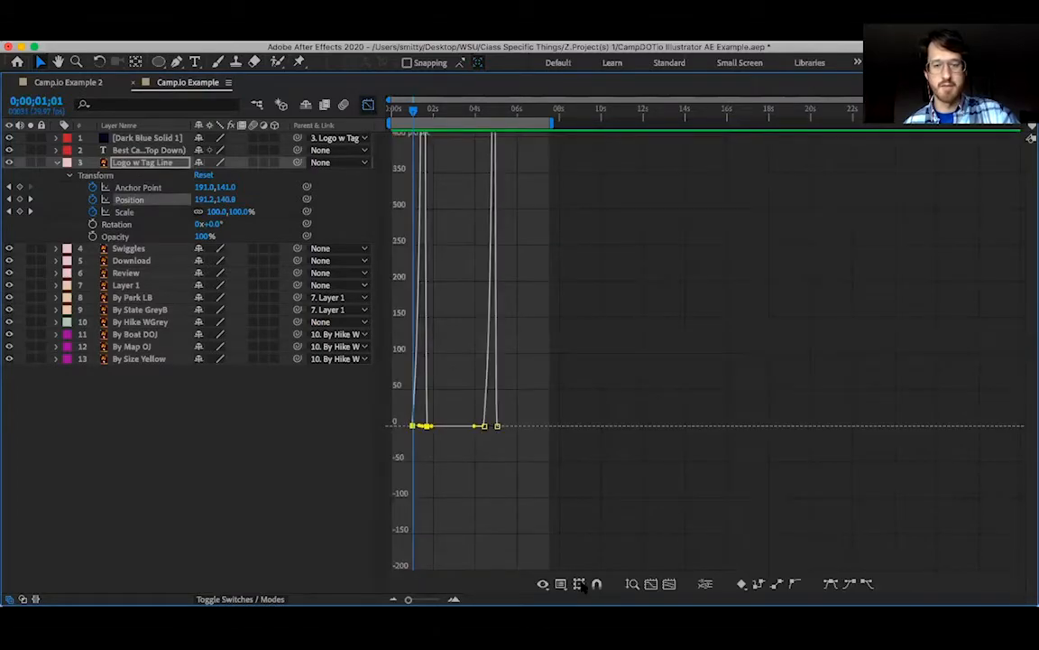
{"action": "left_click", "coordinate": [543, 584]}
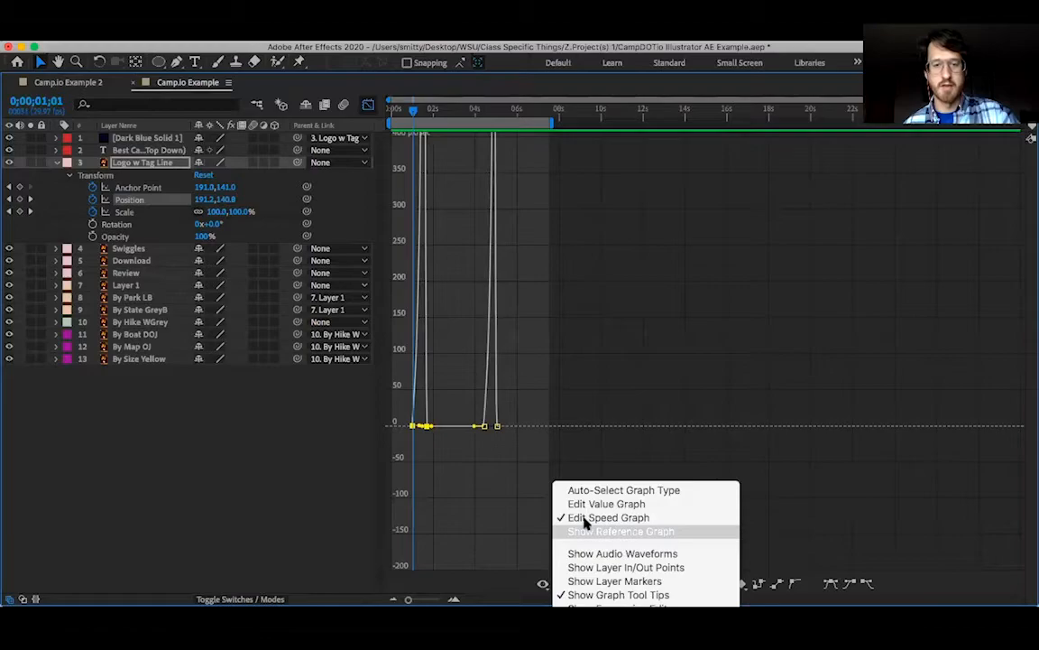
{"action": "left_click", "coordinate": [449, 458]}
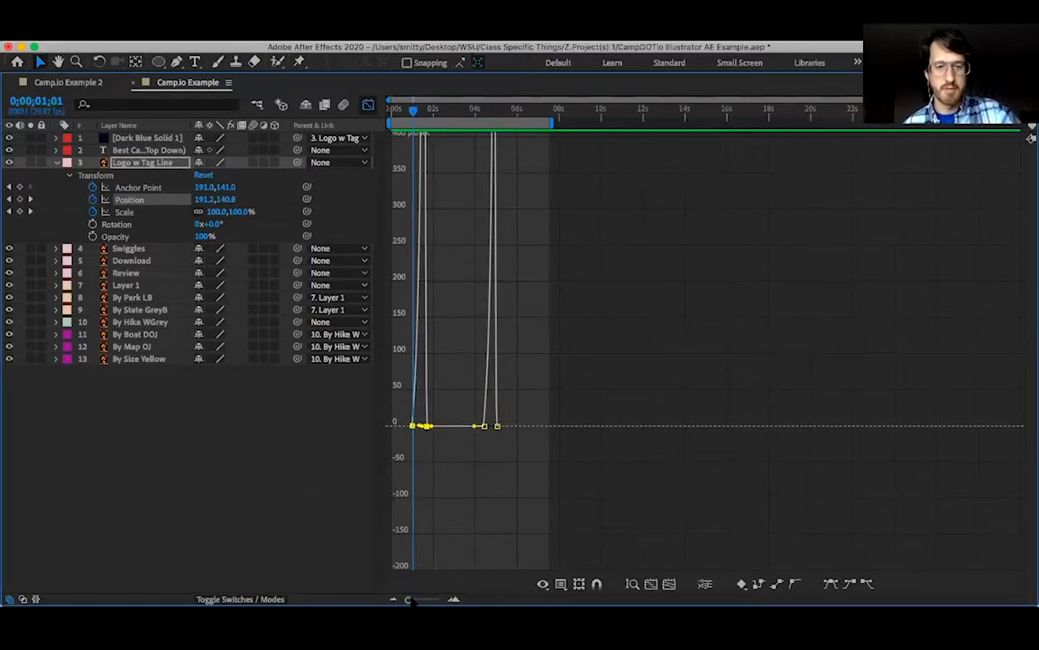
- Front-load the logo's speed curve by shortening the first Position keyframe's outgoing handle and lengthening the second keyframe's incoming handle
{"action": "left_click_drag", "start_coordinate": [408, 599], "coordinate": [439, 601]}
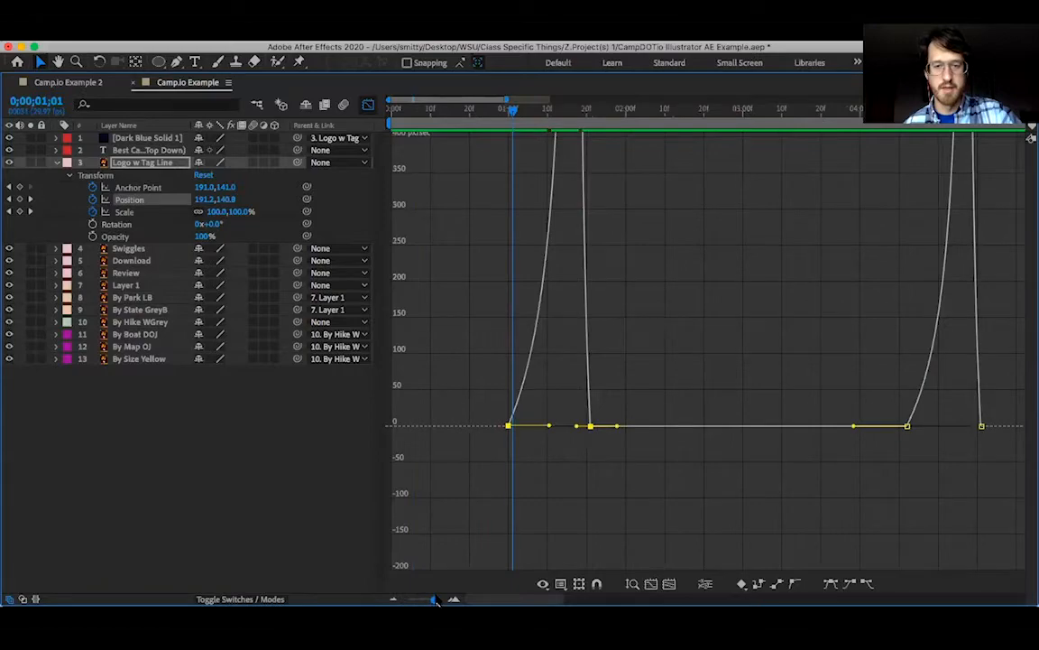
{"action": "left_click", "coordinate": [619, 425]}
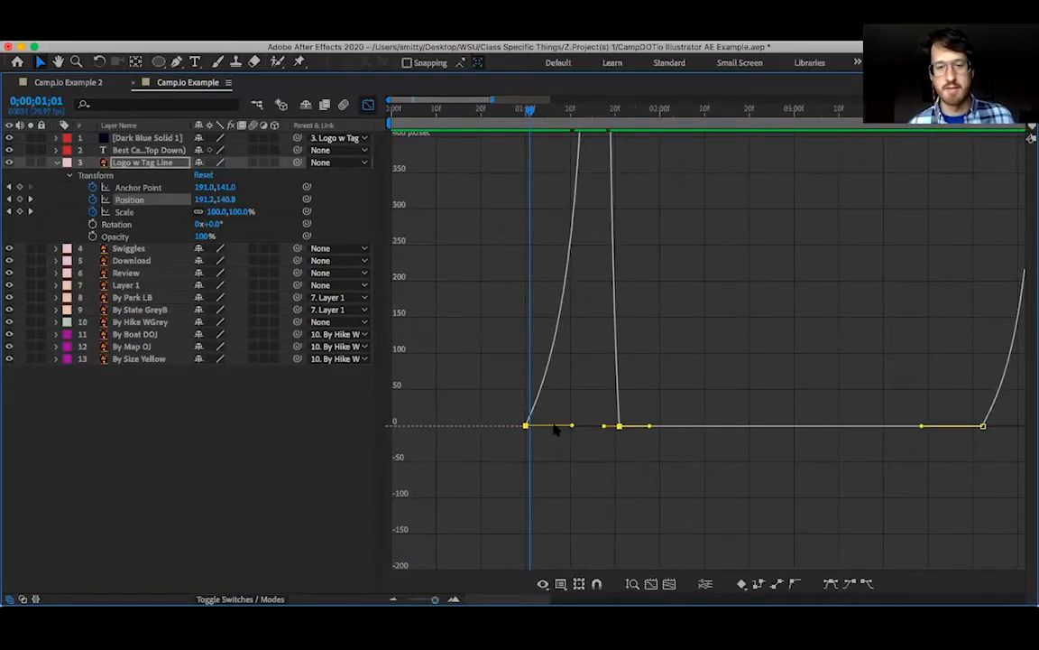
{"action": "left_click_drag", "start_coordinate": [572, 425], "coordinate": [579, 428]}
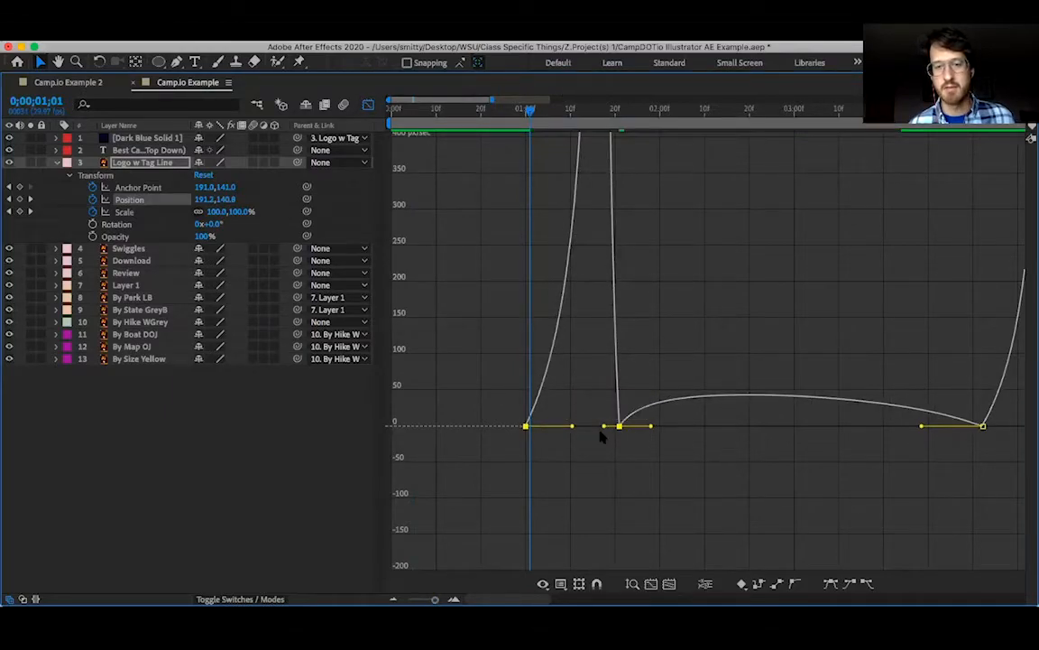
{"action": "left_click_drag", "start_coordinate": [604, 426], "coordinate": [535, 430]}
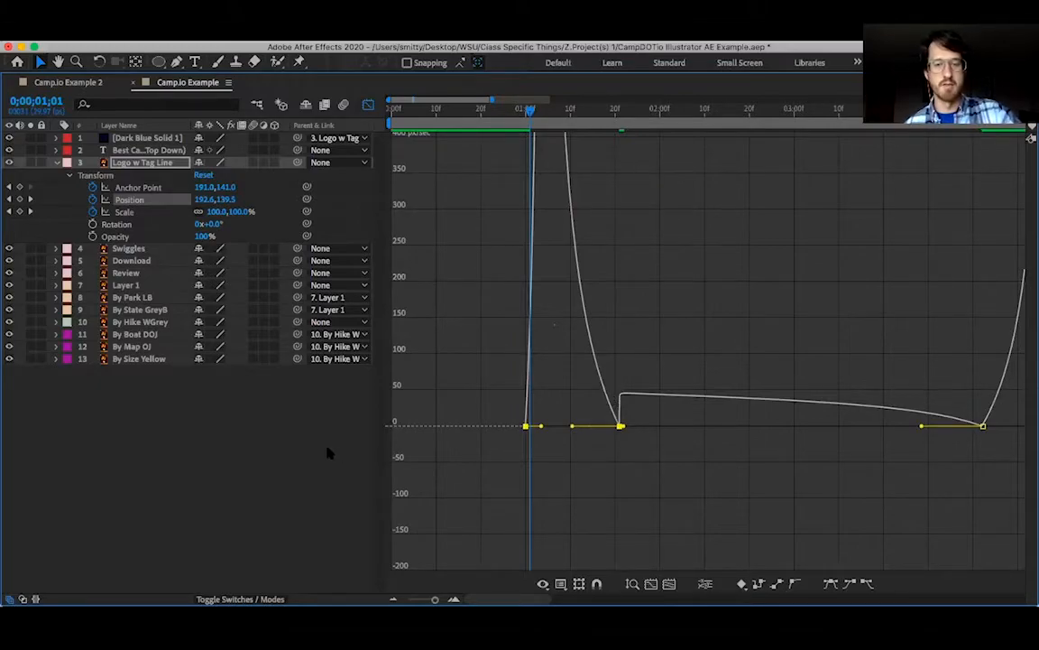
- Play back the logo's movement in an enlarged composition view to check the front-loaded easing
{"action": "key", "text": "grave"}
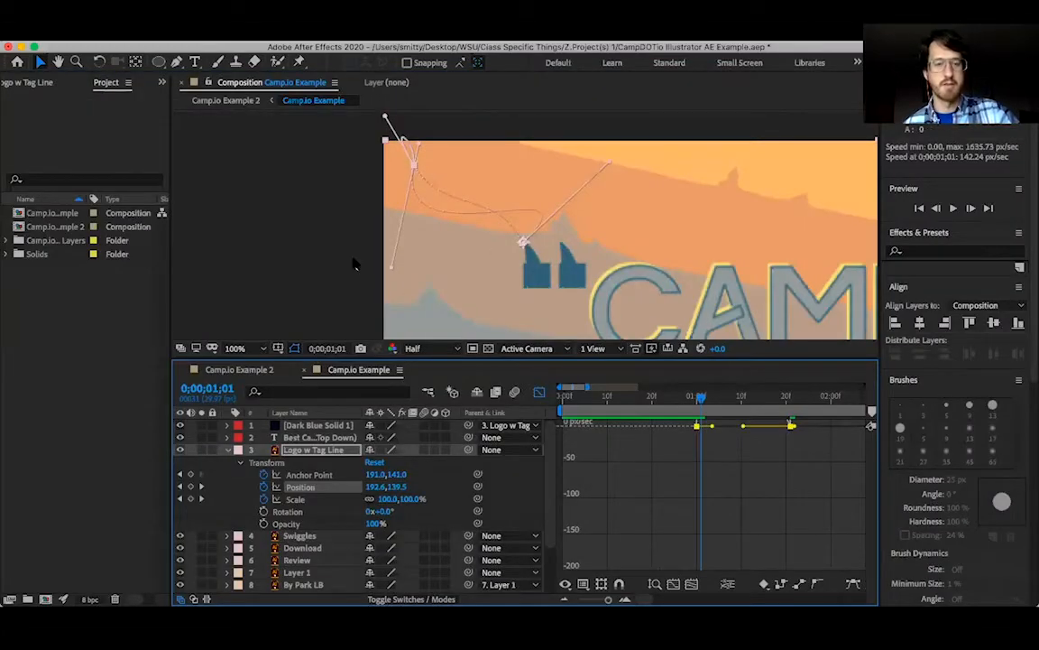
{"action": "key", "text": "grave"}
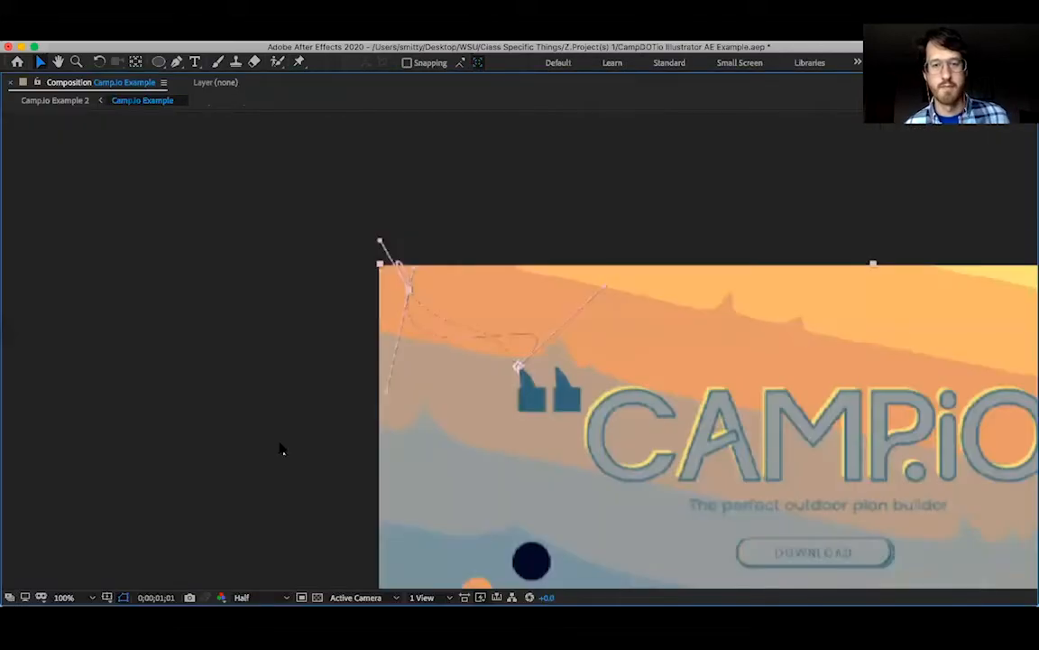
{"action": "key", "text": "space"}
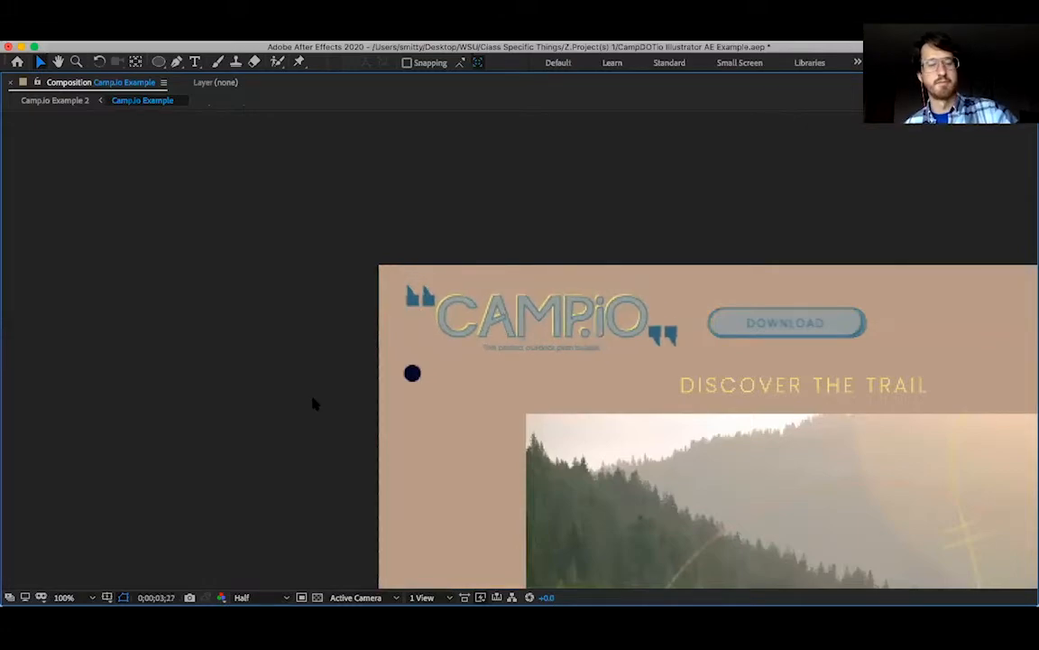
- Rebalance the logo's speed curve by lengthening the first Position keyframe's outgoing handle and shortening the second keyframe's incoming handle
{"action": "key", "text": "grave"}
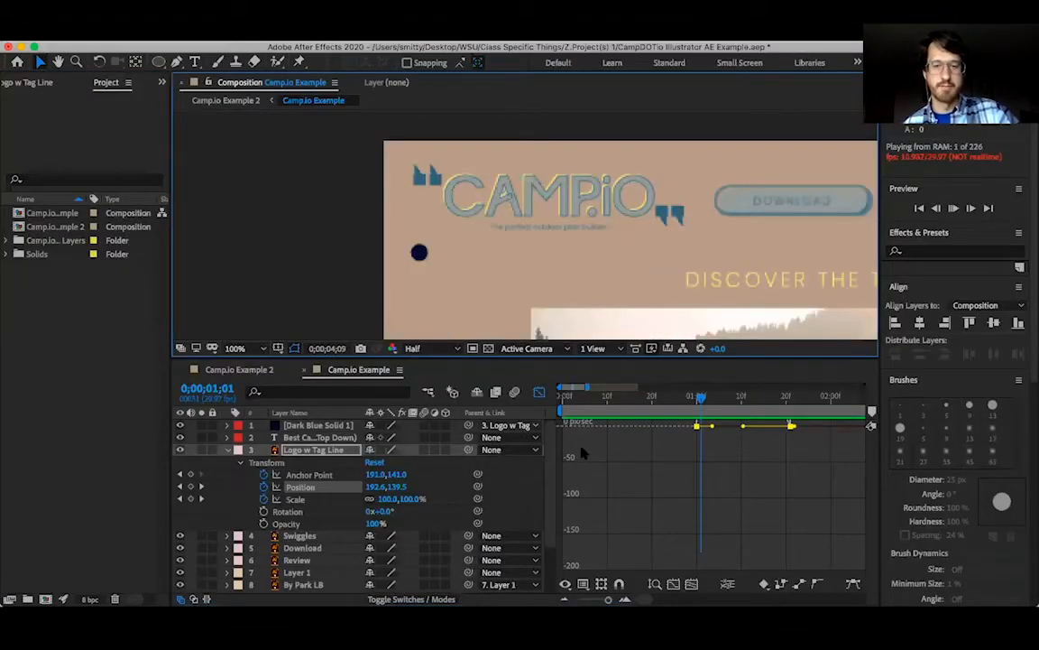
{"action": "key", "text": "grave"}
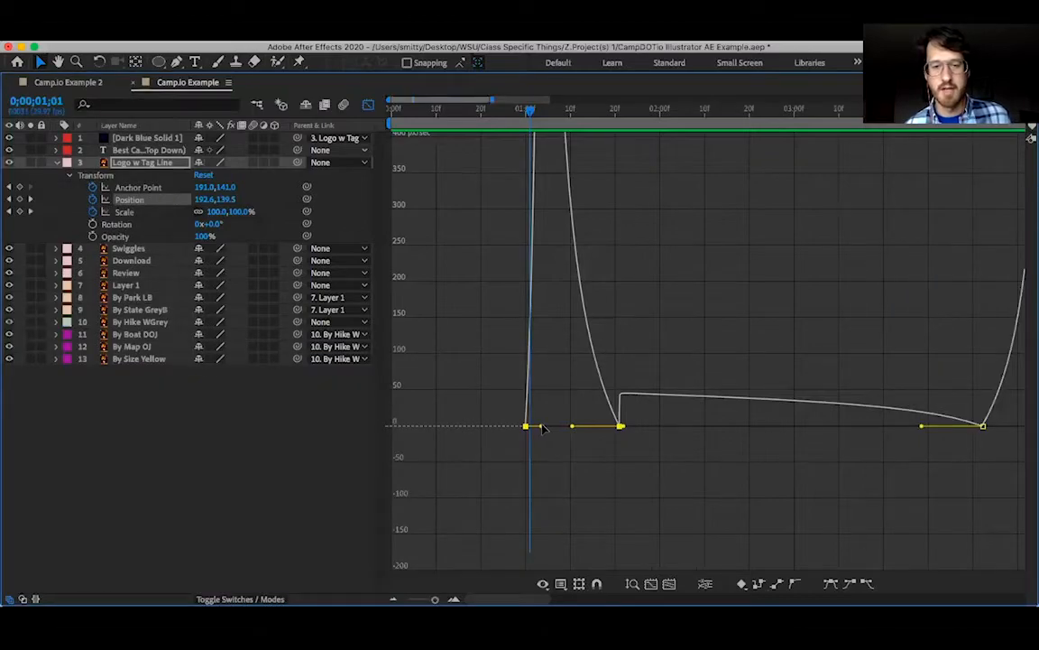
{"action": "left_click_drag", "start_coordinate": [542, 426], "coordinate": [597, 429]}
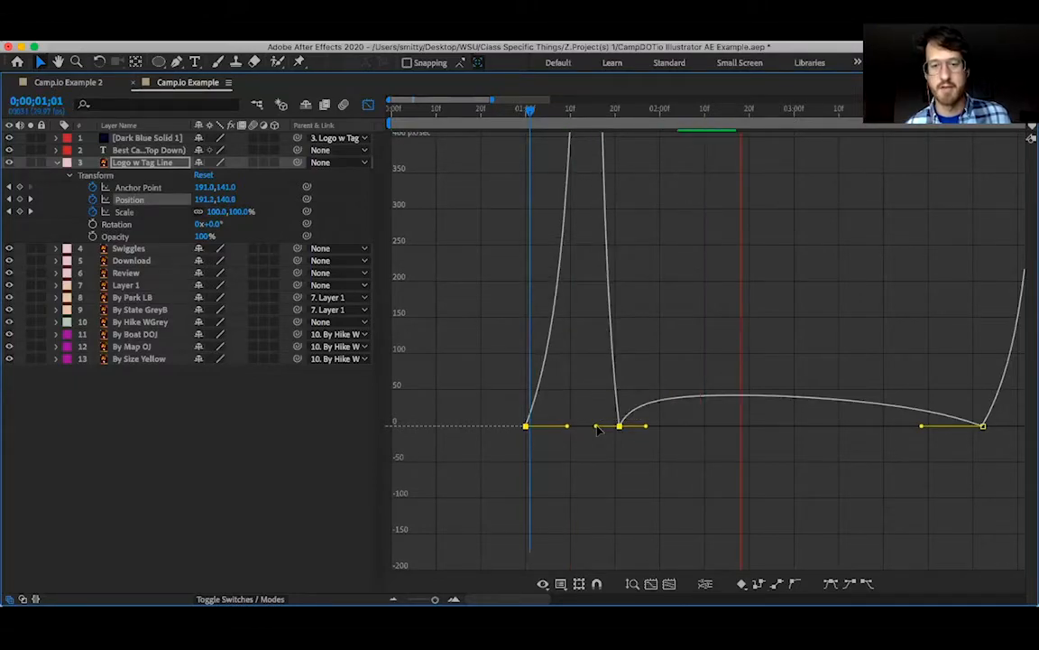
{"action": "left_click_drag", "start_coordinate": [596, 430], "coordinate": [604, 432]}
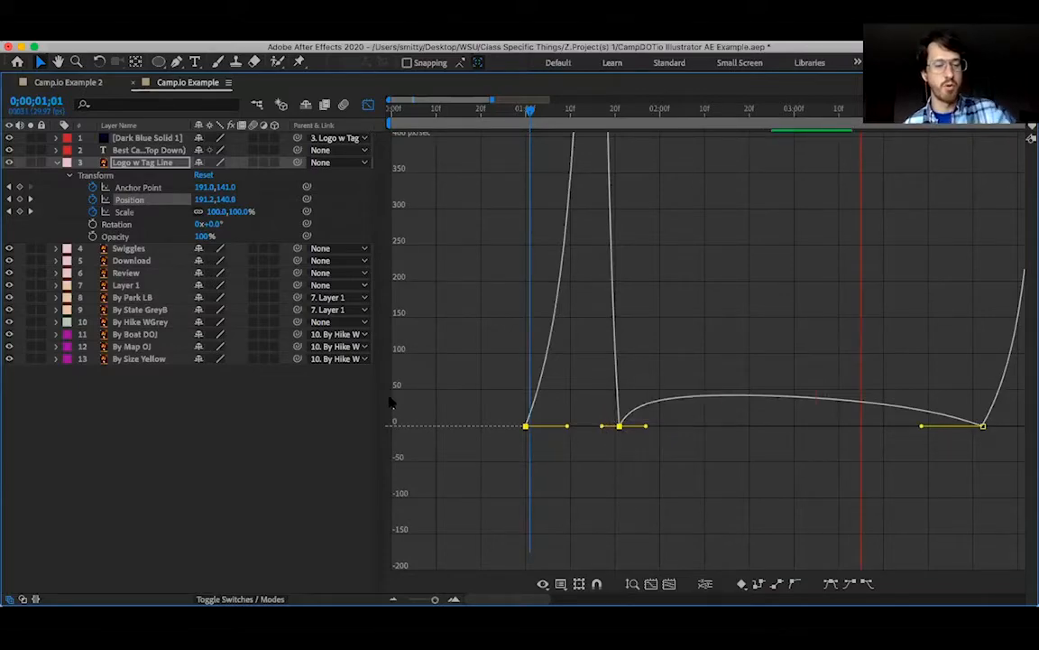
- Return to the layer bars at 0;00;01;00 and move the logo's second Position keyframe to 0;00;01;20, aligned with the Scale keyframe
{"action": "left_click", "coordinate": [528, 109]}
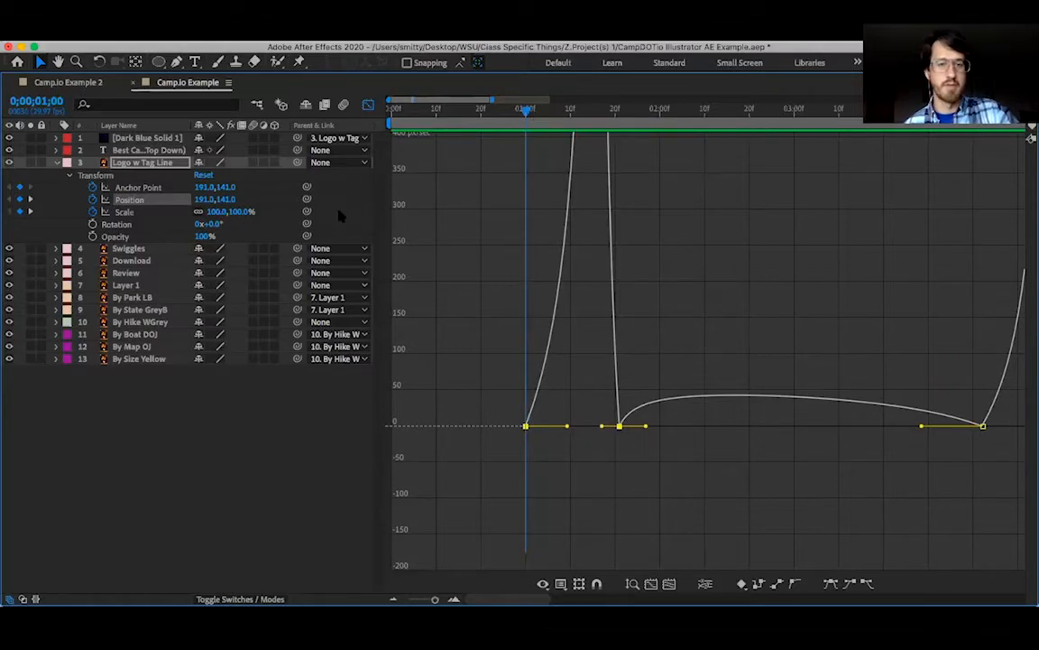
{"action": "left_click", "coordinate": [370, 105]}
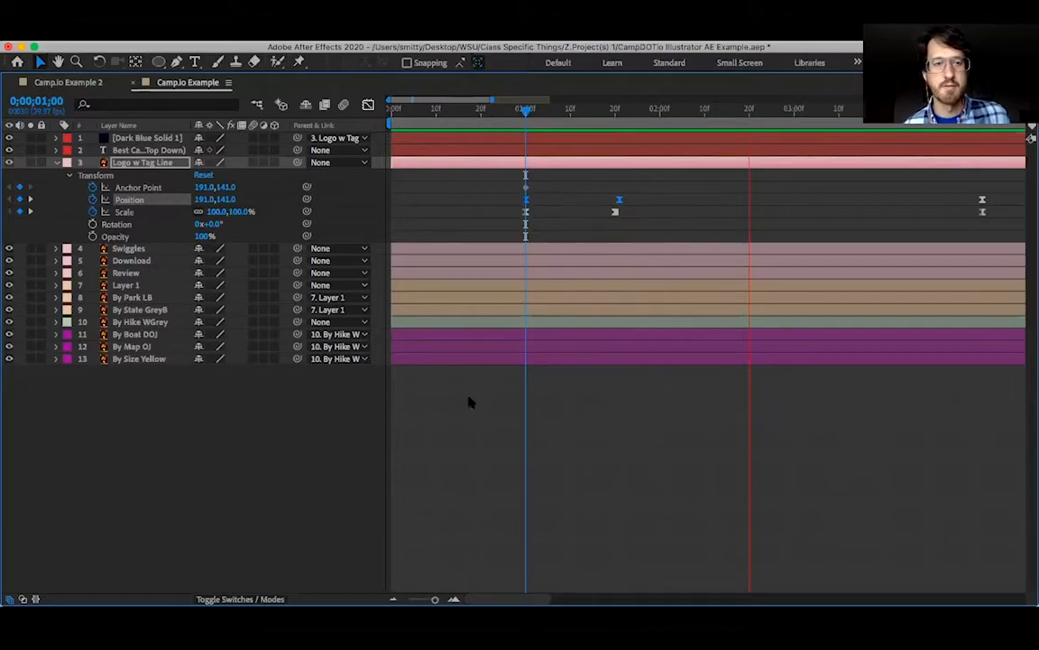
{"action": "left_click", "coordinate": [554, 200]}
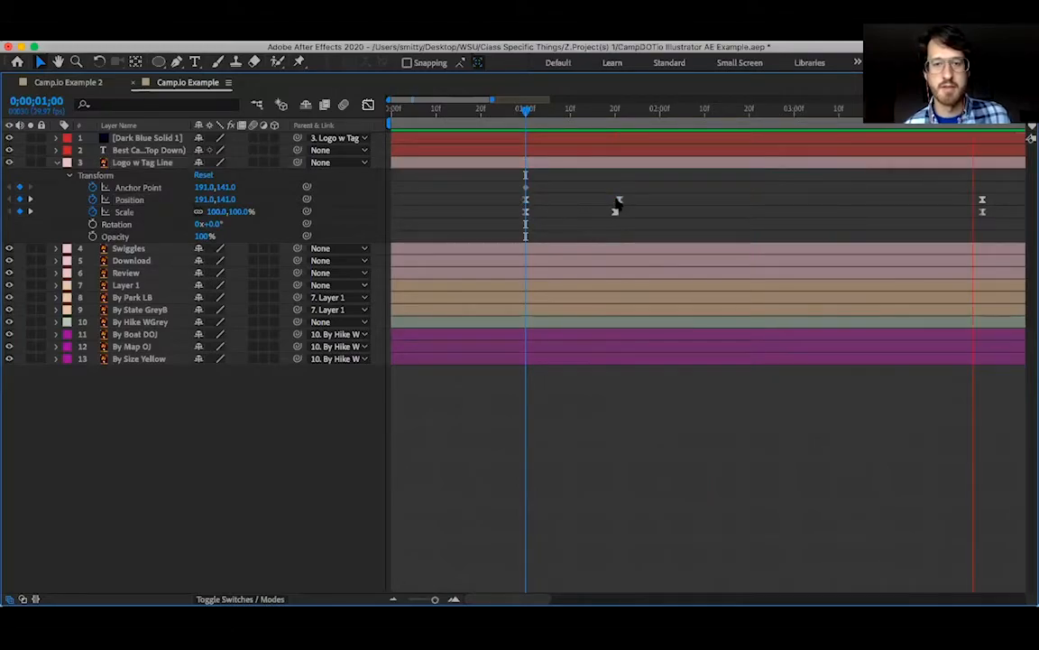
{"action": "left_click", "coordinate": [616, 200]}
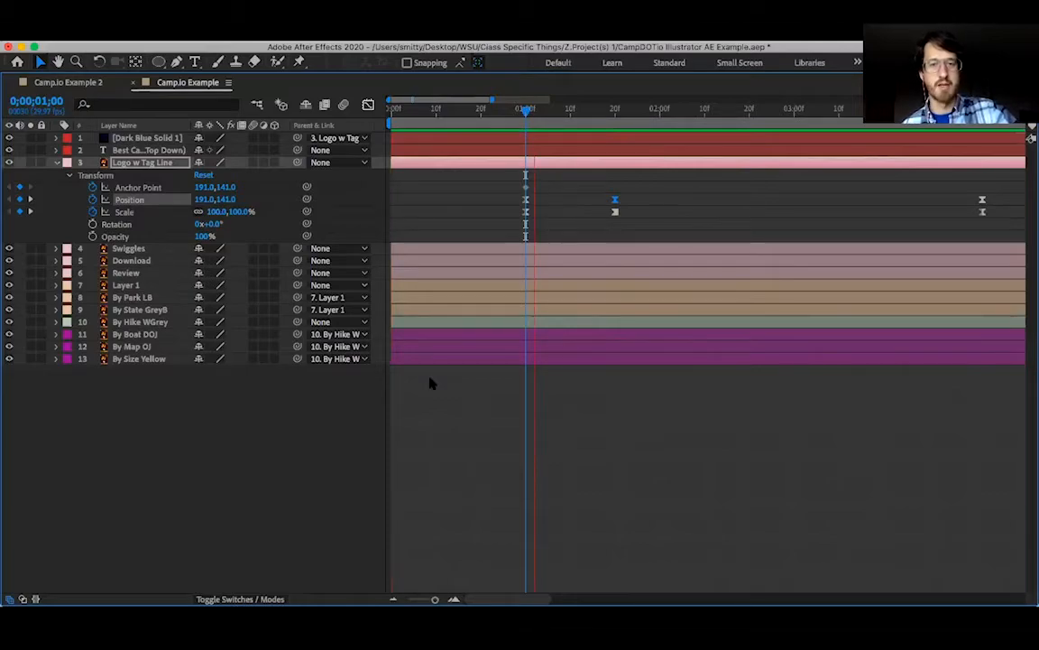
{"action": "key", "text": "grave"}
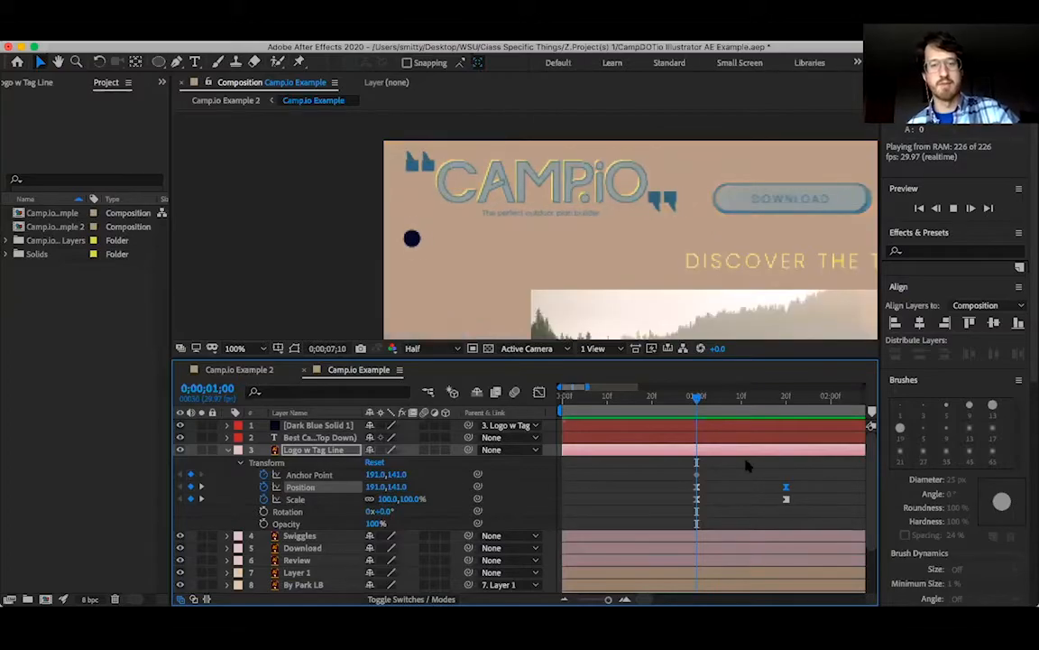
{"action": "key", "text": "grave"}
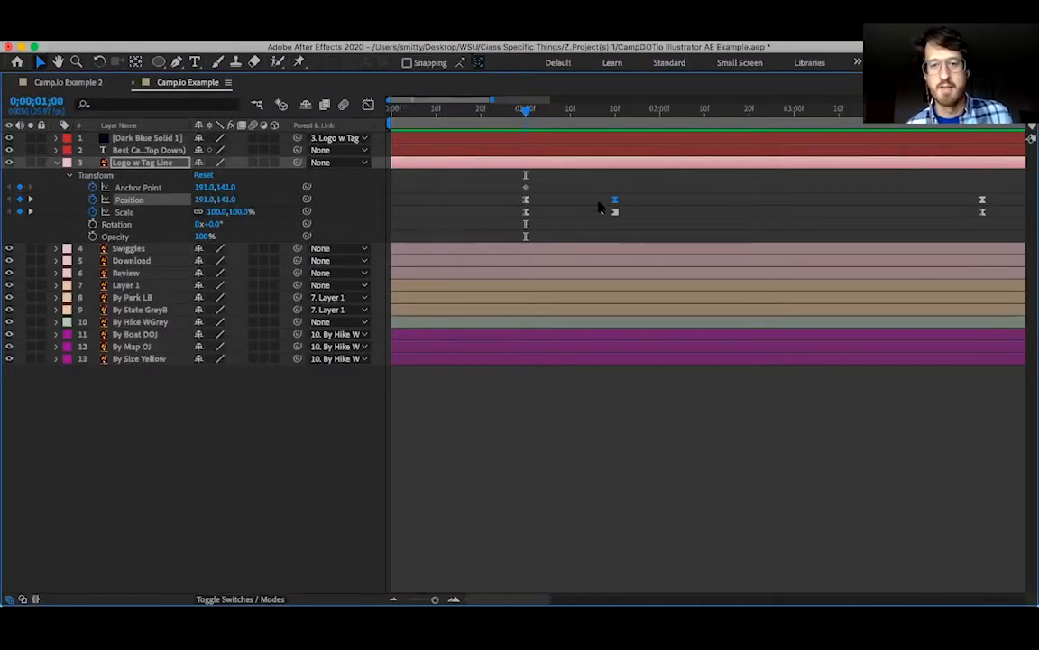
- Turn the logo's Position keyframe at 0;00;01;20 into a hold keyframe
{"action": "mouse_move", "coordinate": [615, 204]}
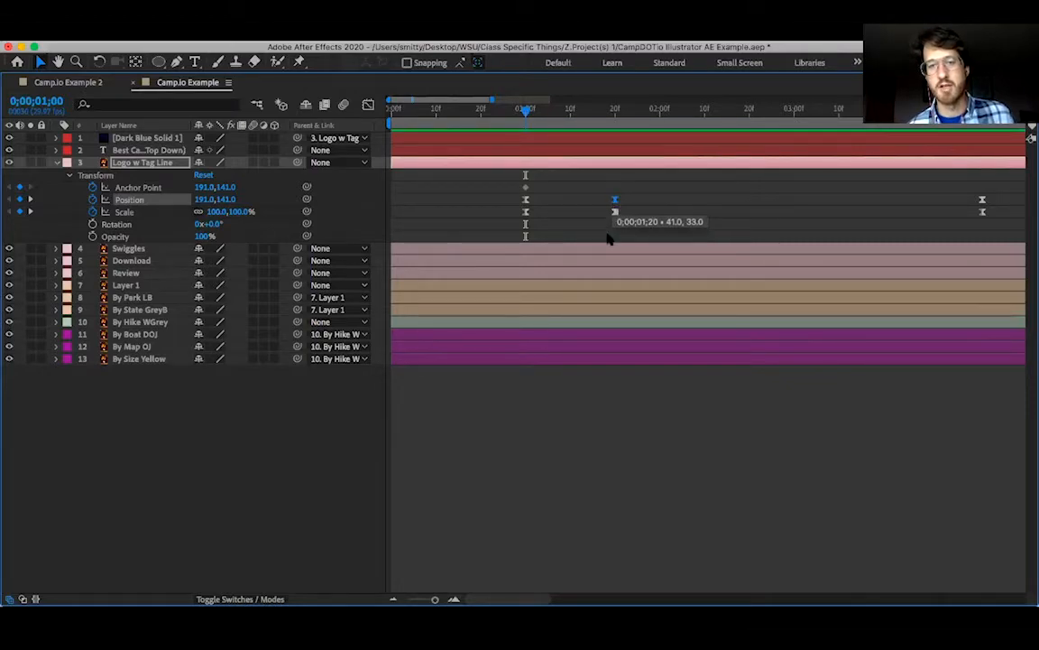
{"action": "left_click", "coordinate": [614, 213]}
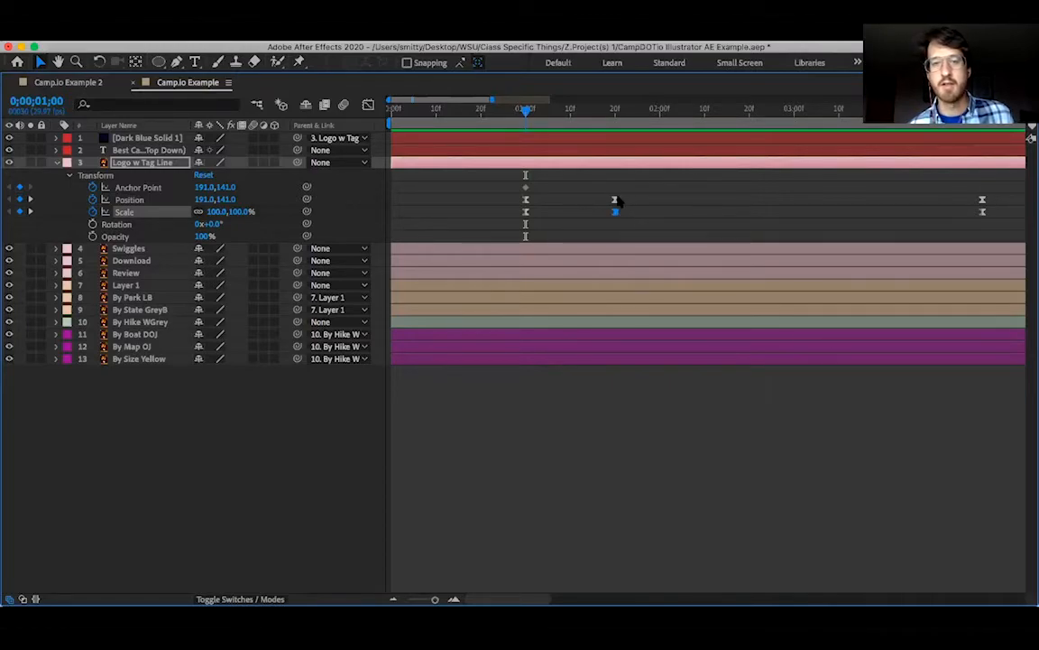
{"action": "left_click", "coordinate": [614, 200]}
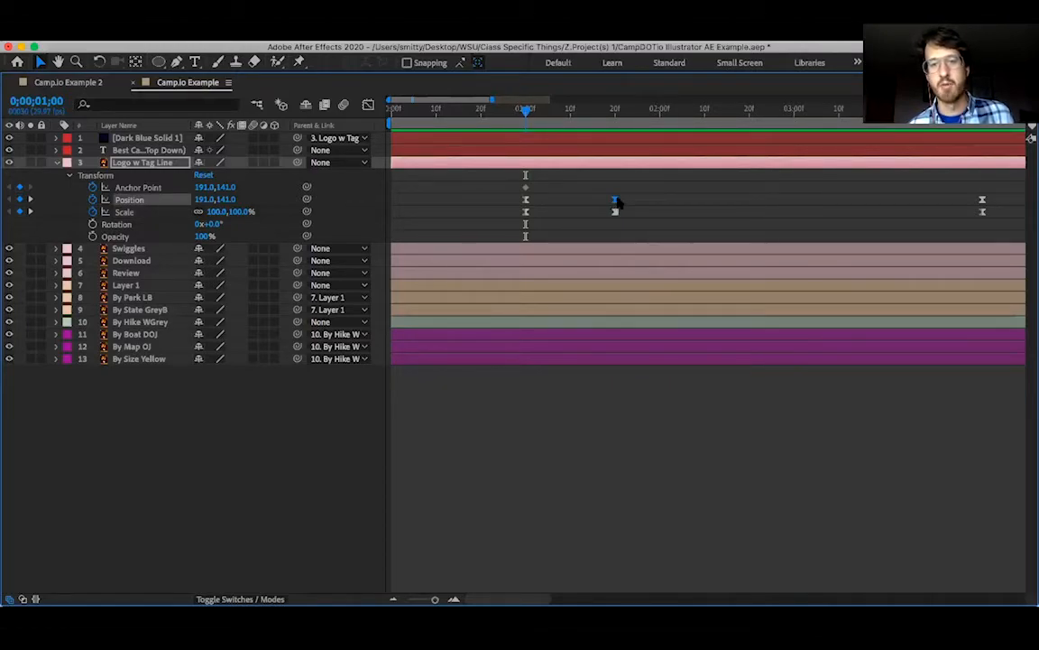
{"action": "right_click", "coordinate": [617, 200]}
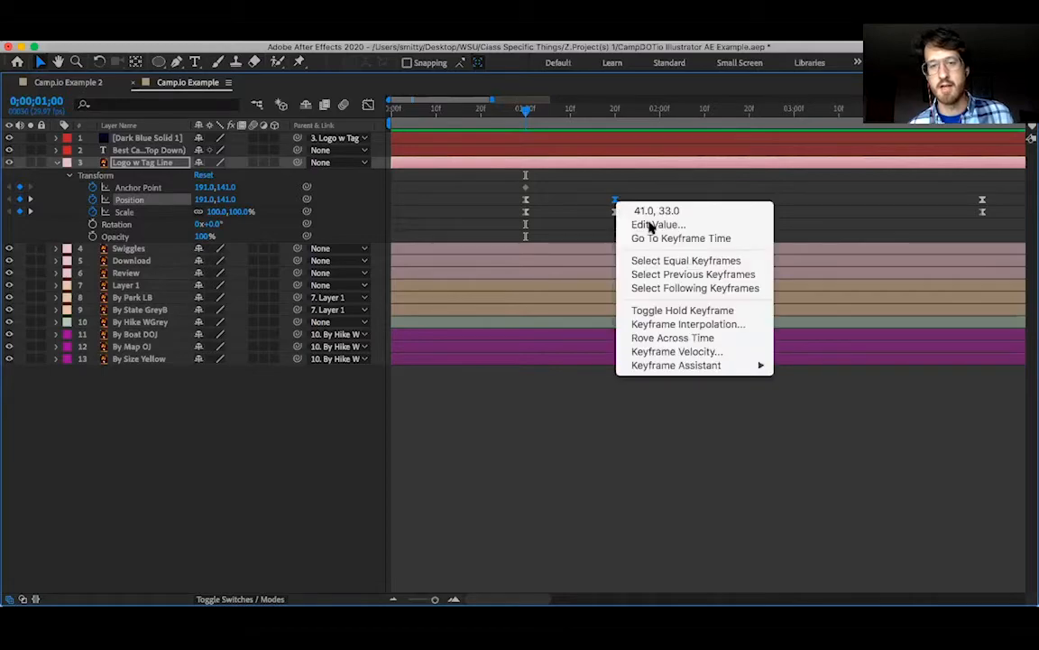
{"action": "left_click", "coordinate": [688, 312]}
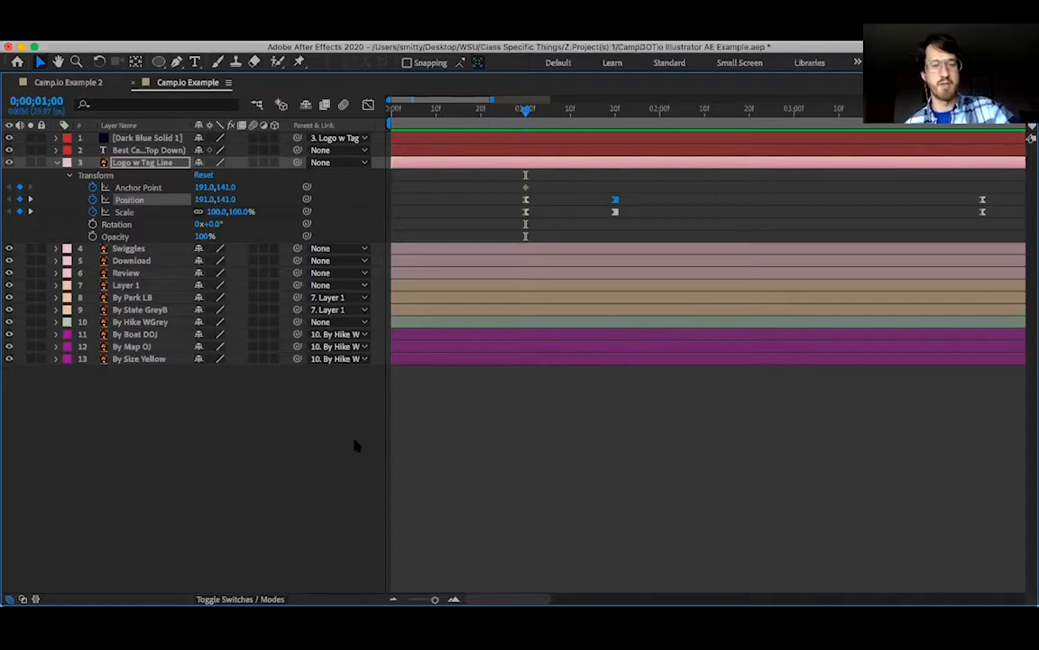
- Preview the animation from 0;00;00;00 with the held Position keyframe, and widen the visible time range to include all the logo's keyframes
{"action": "key", "text": "grave"}
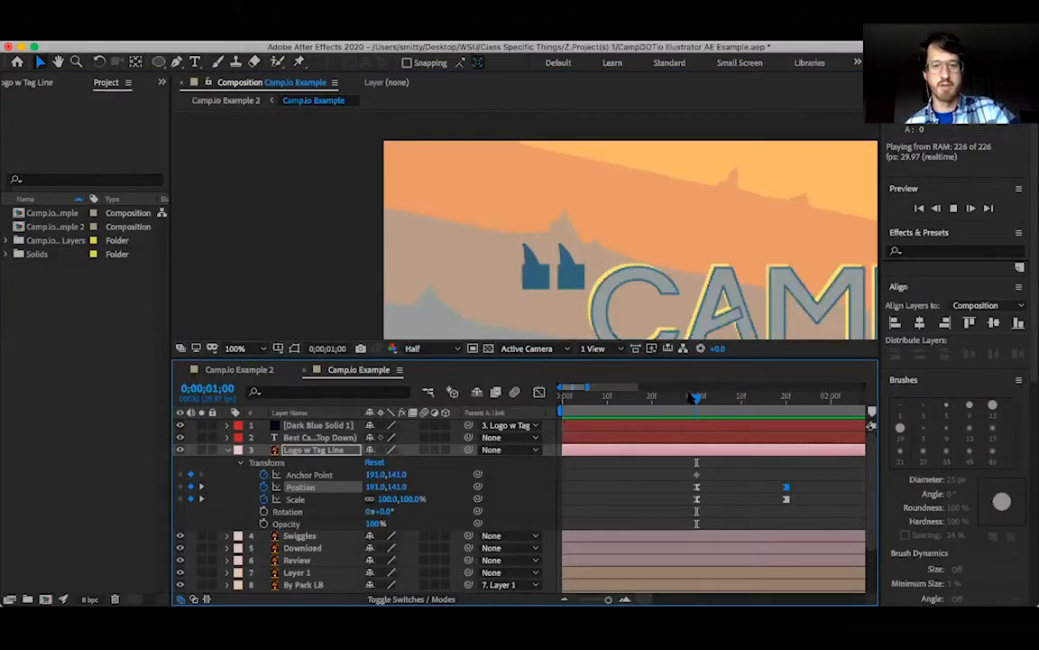
{"action": "key", "text": "space"}
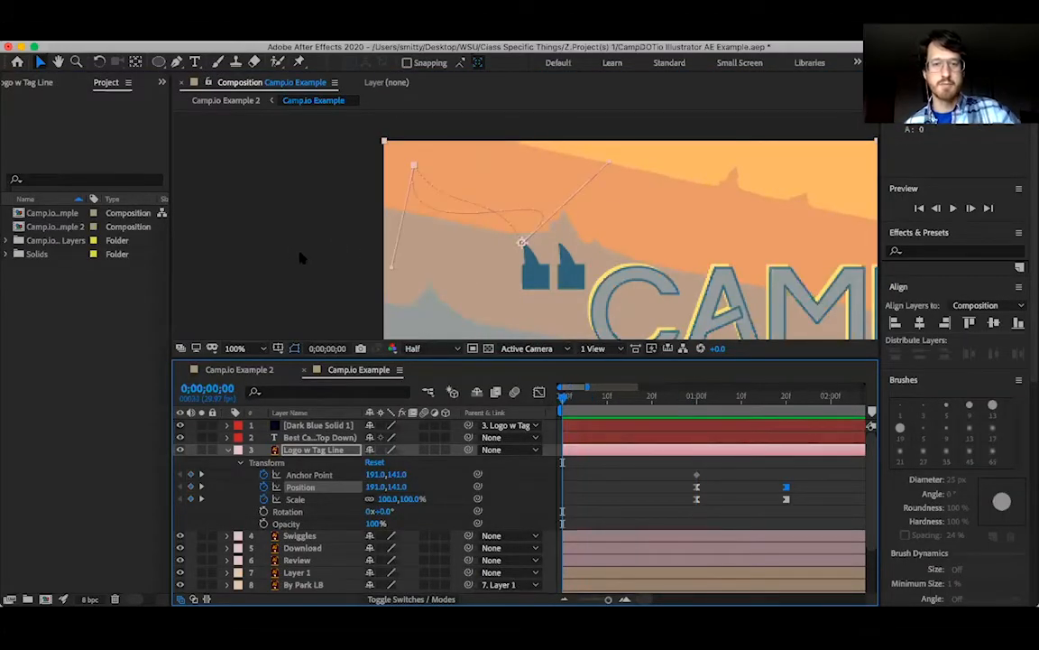
{"action": "key", "text": "space"}
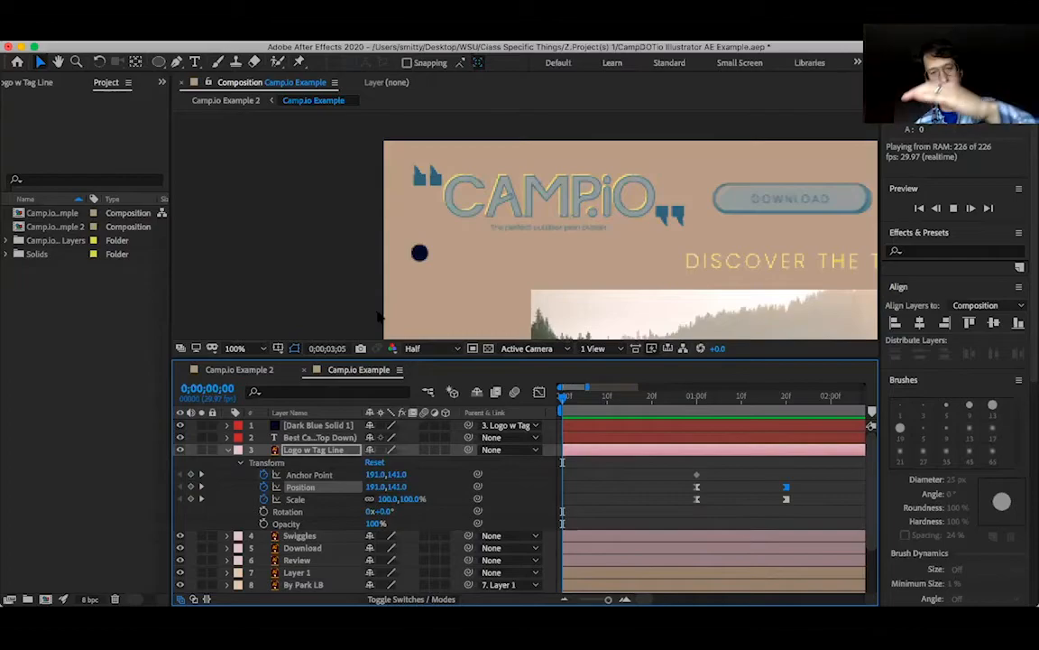
{"action": "left_click", "coordinate": [787, 489]}
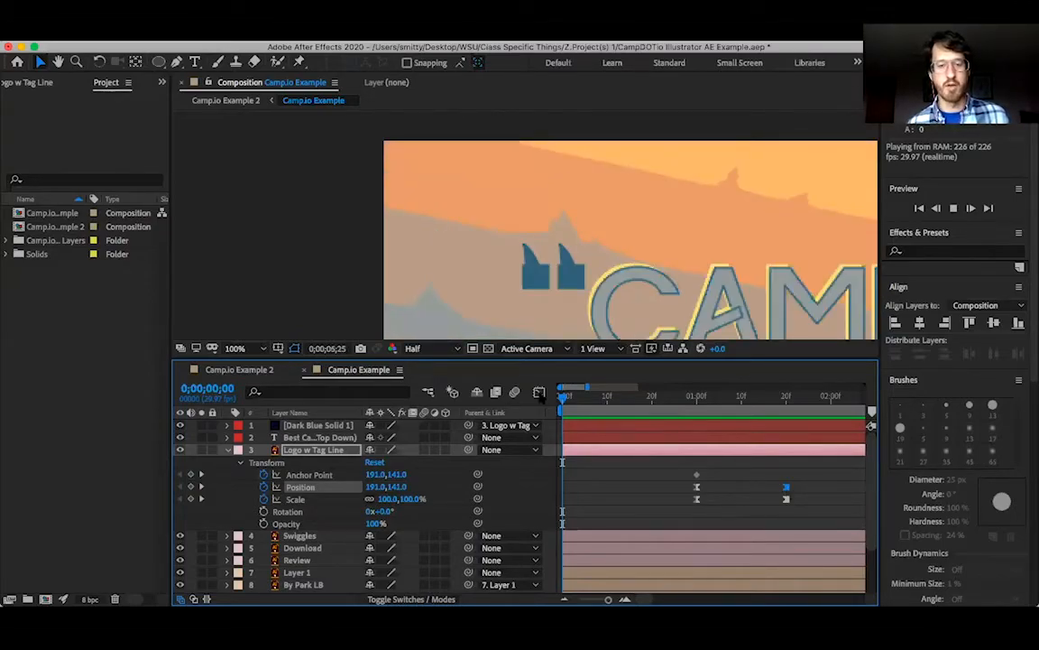
{"action": "left_click_drag", "start_coordinate": [606, 600], "coordinate": [600, 601]}
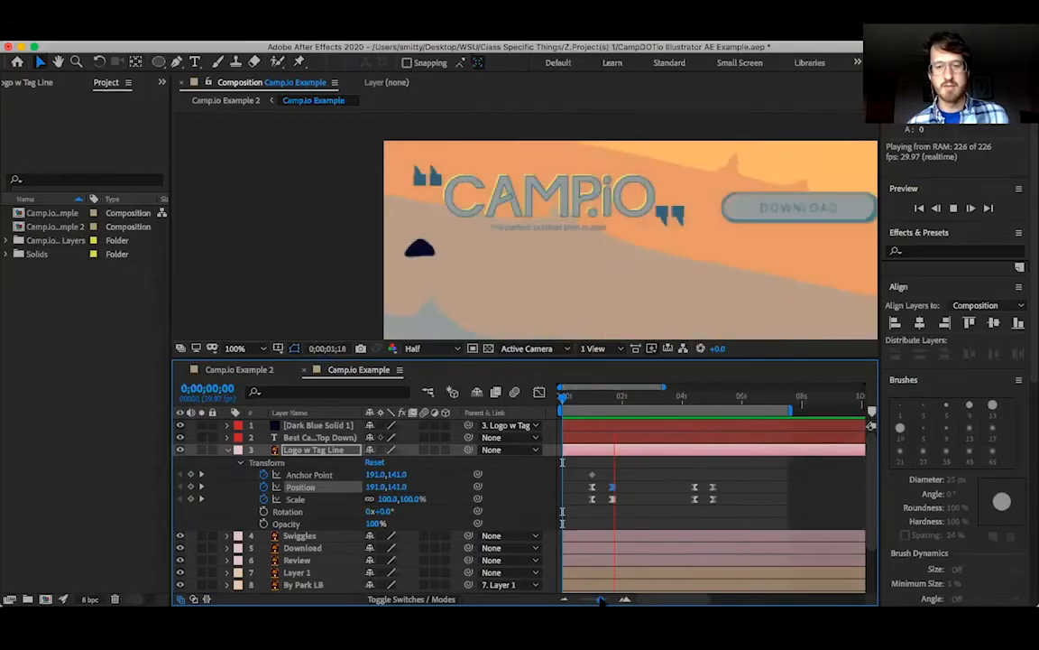
- Stop the preview and scrub from the logo's first Position keyframe through the held section to about 0;00;04;04
{"action": "left_click", "coordinate": [615, 399]}
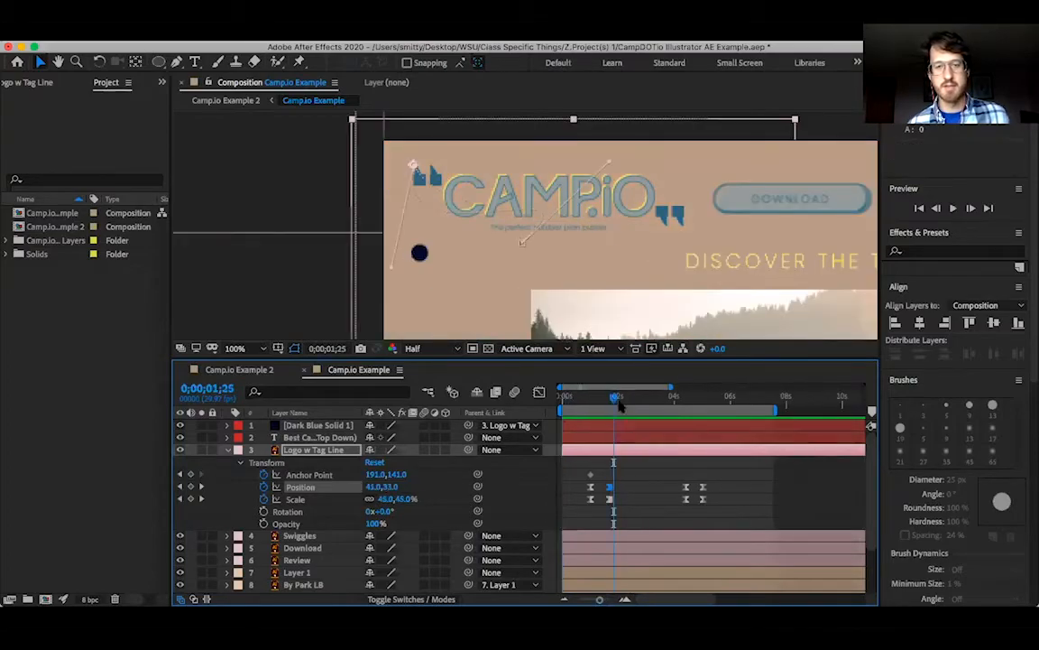
{"action": "left_click", "coordinate": [592, 398]}
{"action": "left_click", "coordinate": [608, 401]}
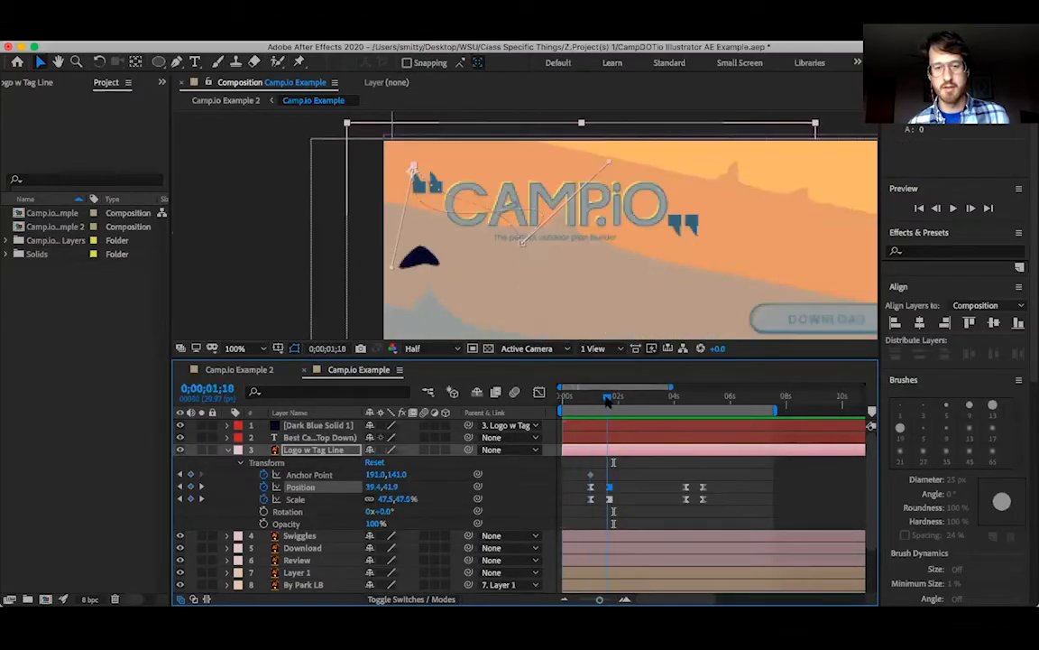
{"action": "left_click_drag", "start_coordinate": [610, 400], "coordinate": [658, 403]}
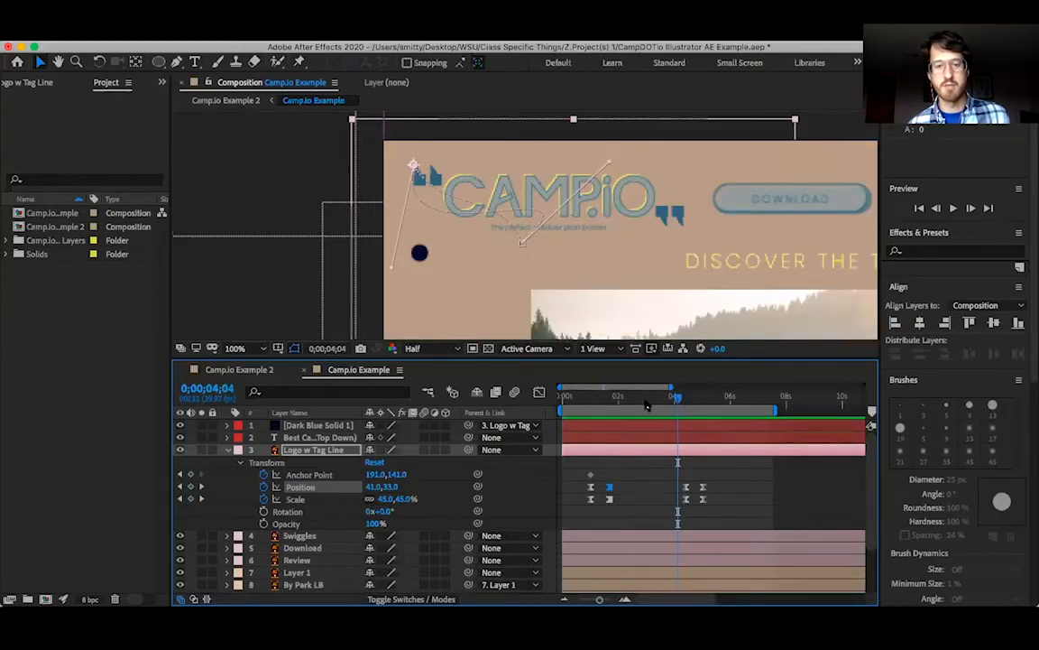
- Try holding the logo by pasting a copy of its 0;00;01;20 Position keyframe at 0;00;02;06, and undo the paste
{"action": "left_click", "coordinate": [610, 487]}
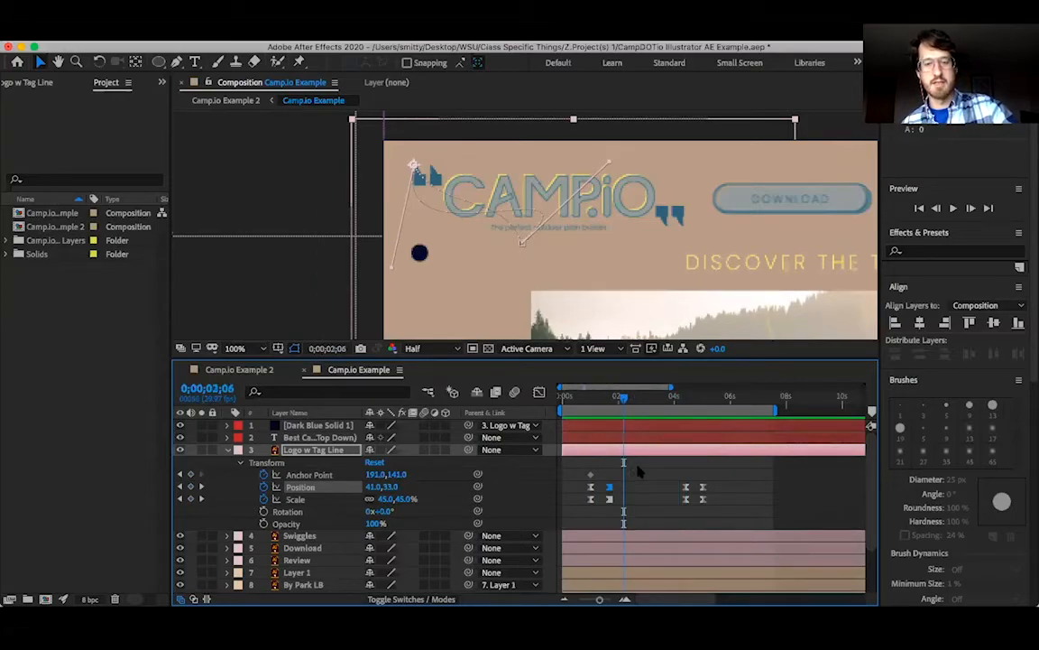
{"action": "key", "text": "super+v"}
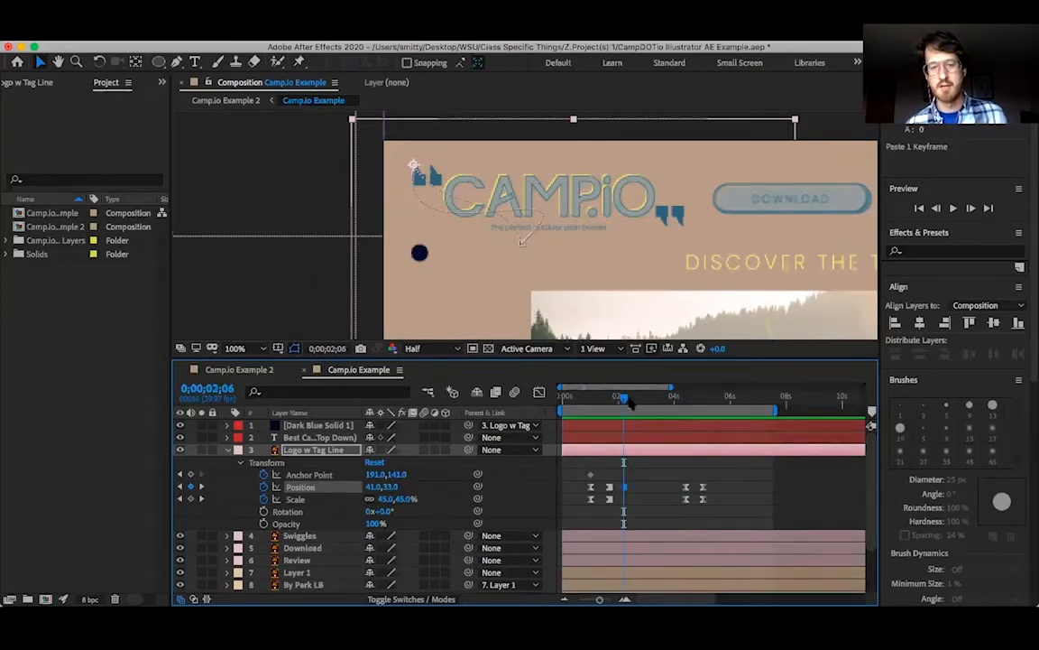
{"action": "left_click_drag", "start_coordinate": [629, 404], "coordinate": [667, 408]}
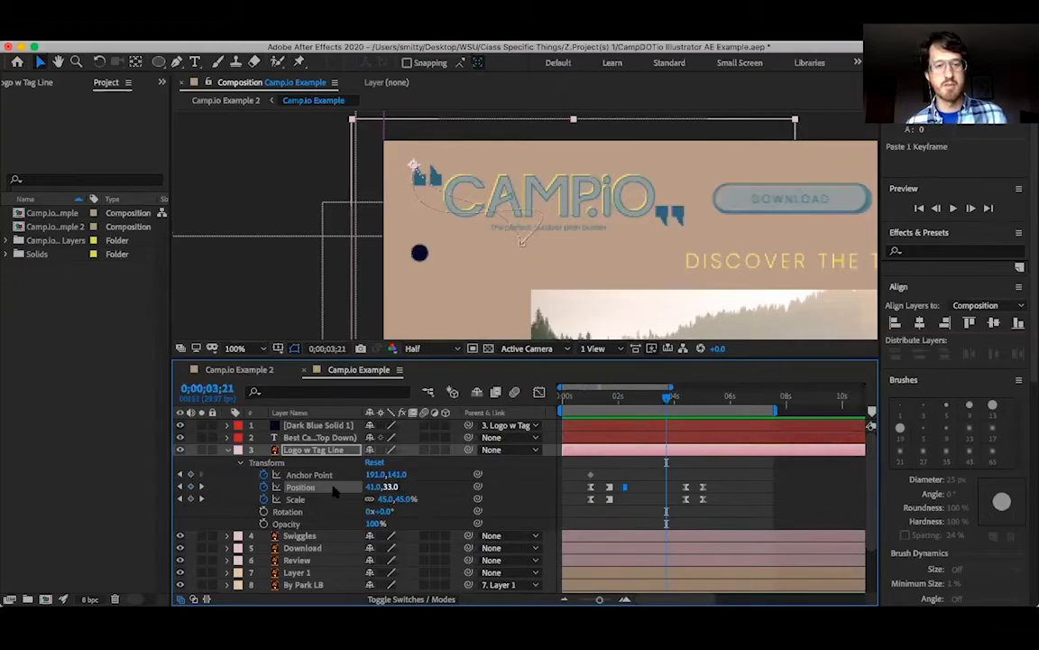
{"action": "key", "text": "super+z"}
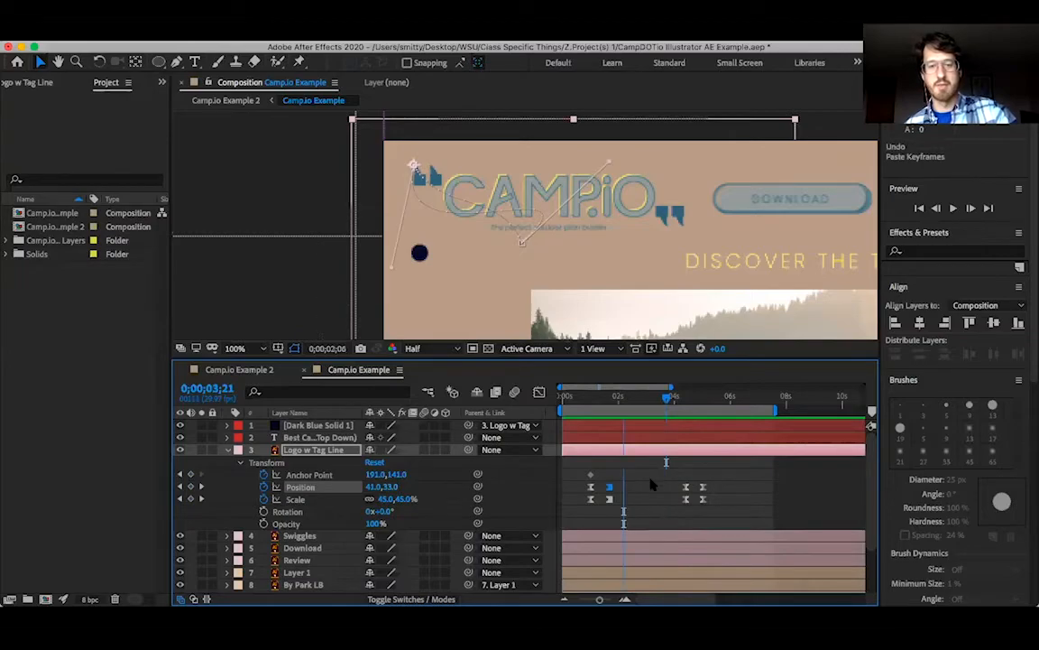
- Compare the logo's Position keyframes at 0;00;01;20 and 0;00;04;12 by selecting each and scrubbing through the motion between them
{"action": "left_click_drag", "start_coordinate": [673, 405], "coordinate": [684, 404]}
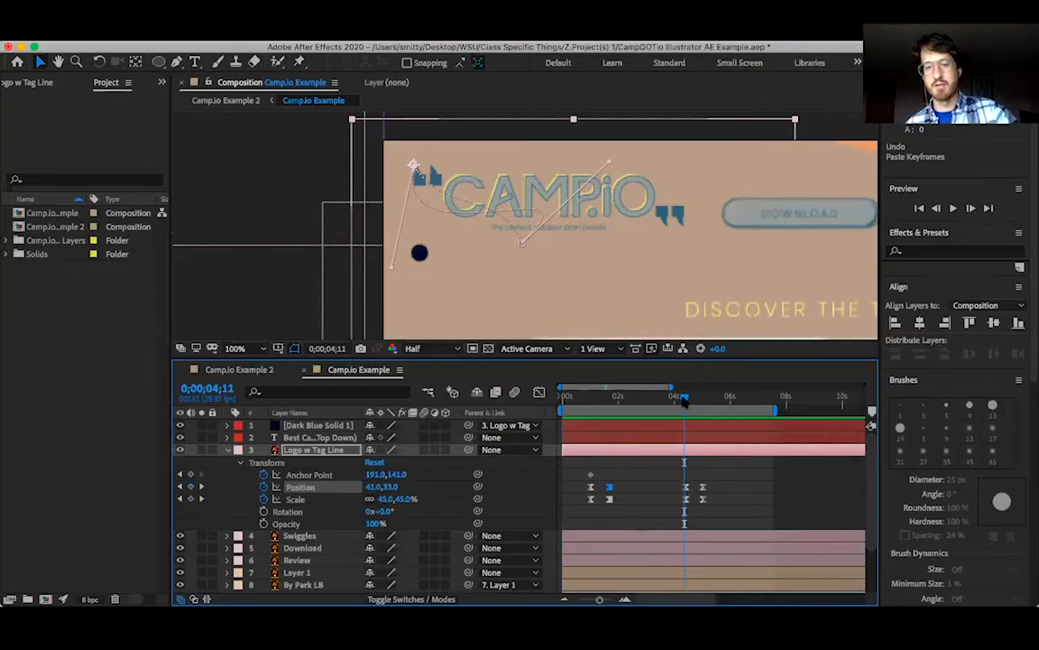
{"action": "key", "text": "super+Left"}
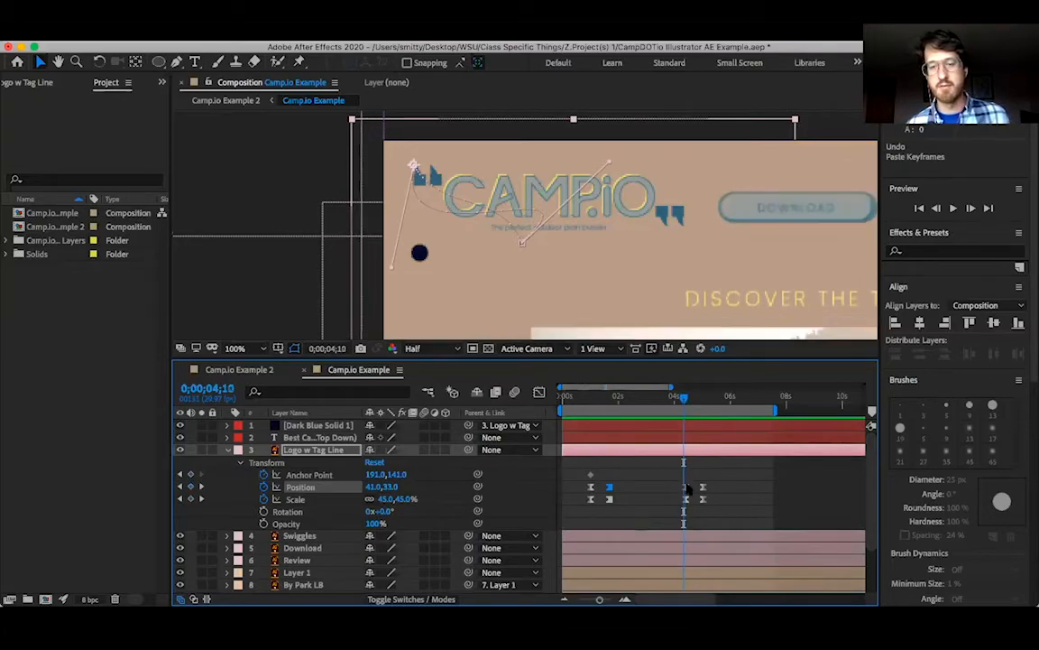
{"action": "left_click", "coordinate": [686, 487]}
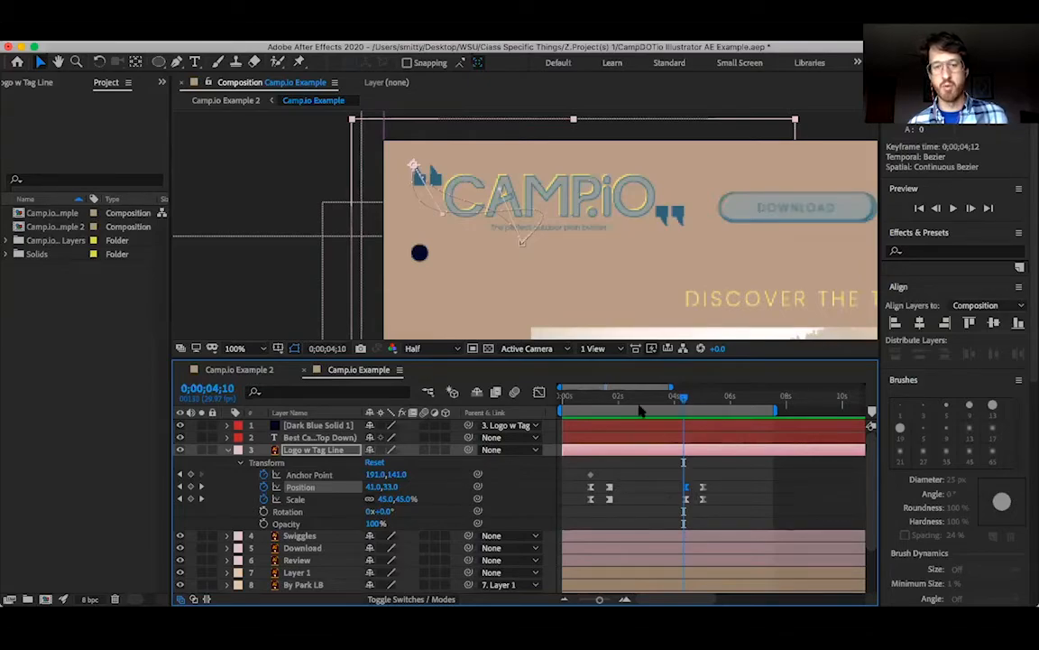
{"action": "left_click", "coordinate": [612, 399]}
{"action": "left_click", "coordinate": [582, 404]}
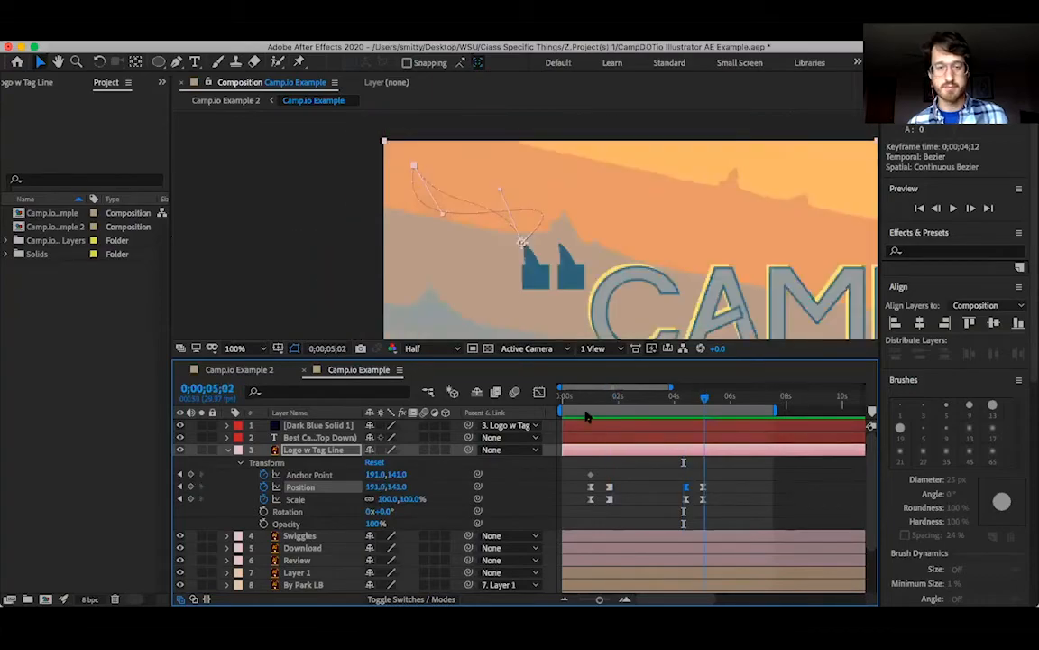
{"action": "left_click_drag", "start_coordinate": [582, 415], "coordinate": [610, 488]}
{"action": "left_click", "coordinate": [610, 487]}
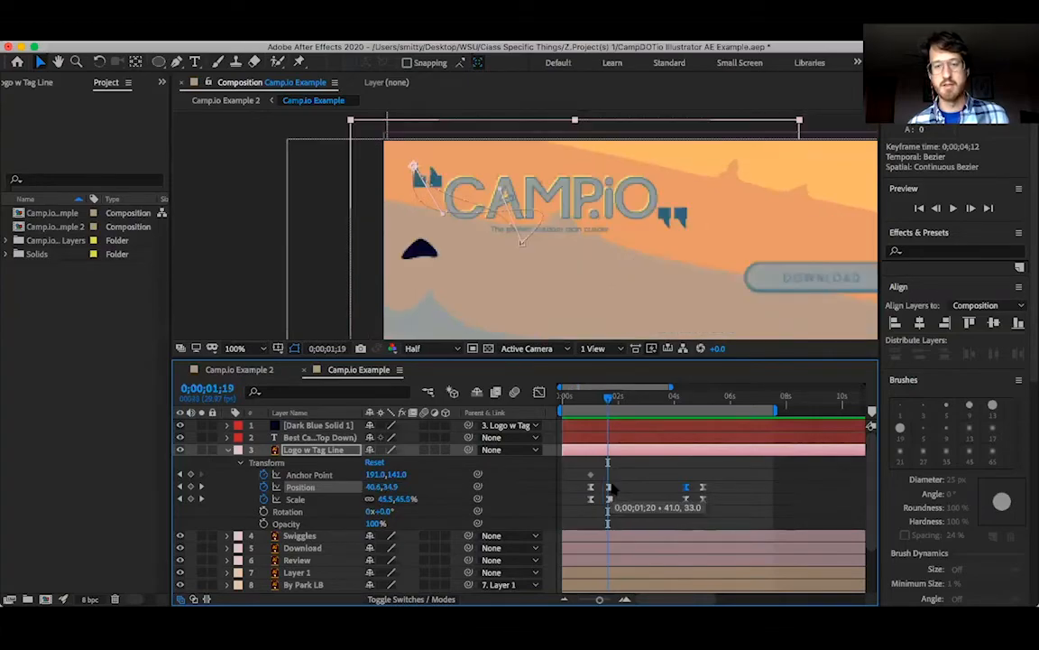
{"action": "left_click_drag", "start_coordinate": [630, 403], "coordinate": [672, 402]}
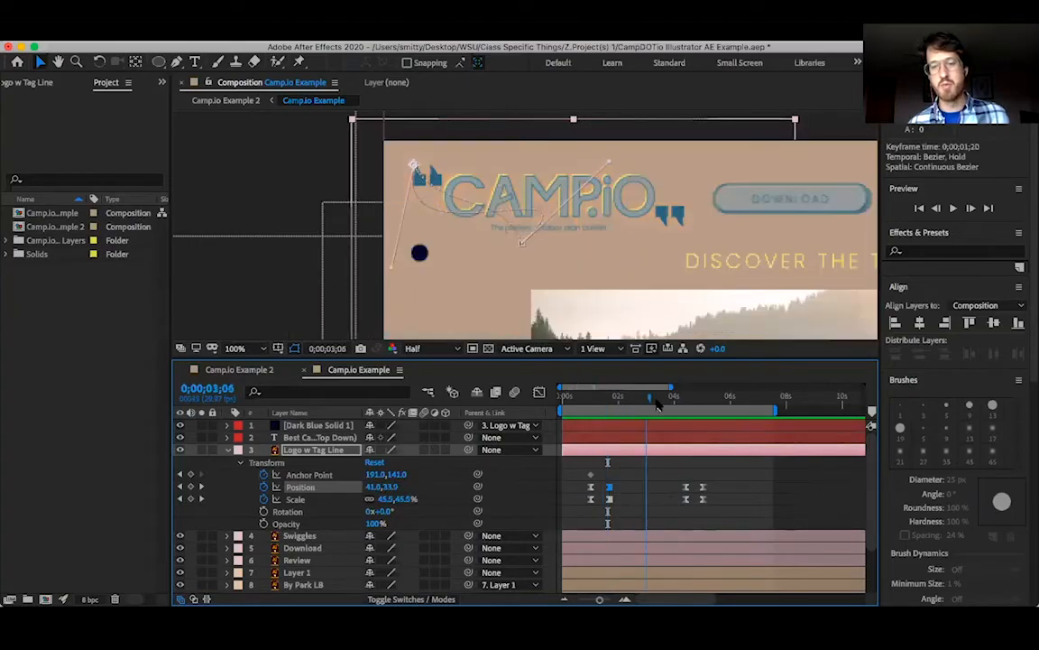
{"action": "left_click", "coordinate": [684, 402]}
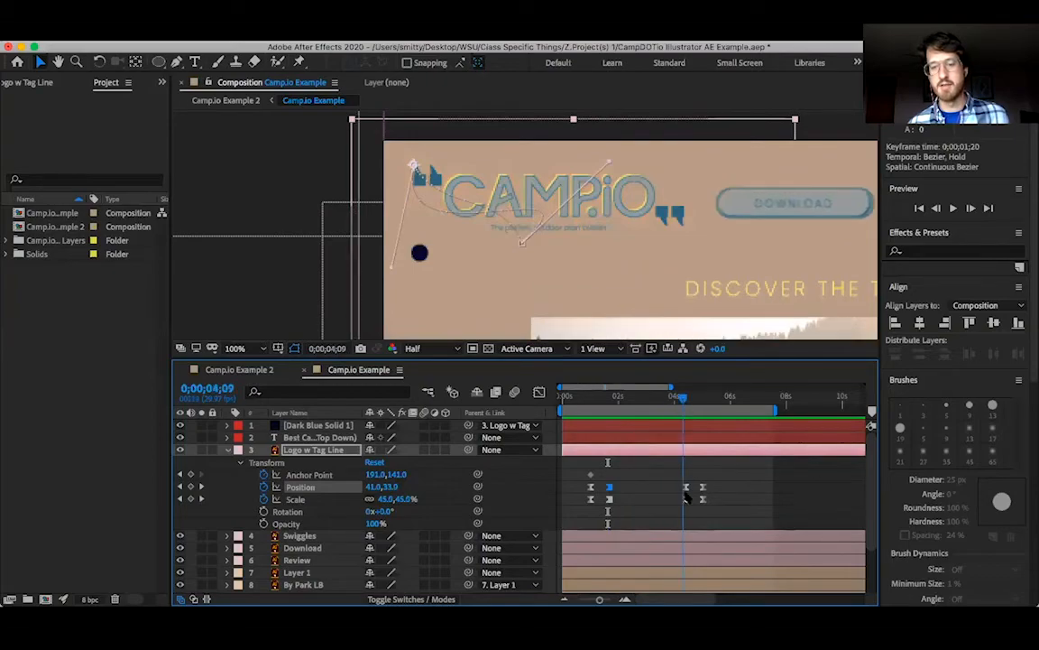
{"action": "left_click", "coordinate": [686, 486]}
{"action": "left_click", "coordinate": [610, 487]}
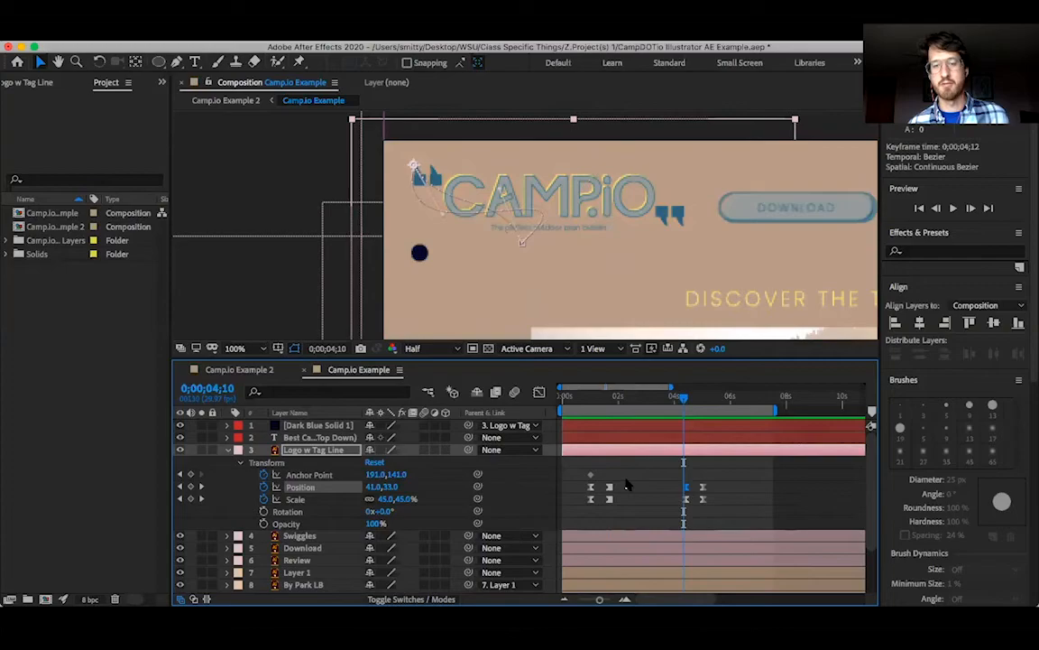
- Move the logo's third Position keyframe to 0;00;04;11 and check the frames just before it
{"action": "left_click", "coordinate": [686, 487]}
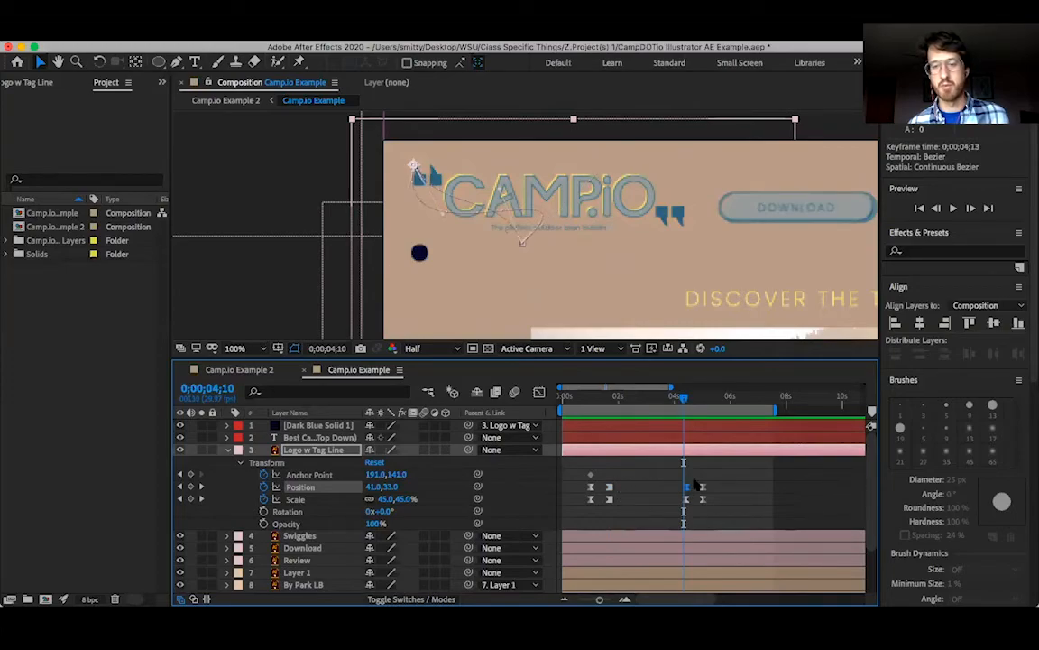
{"action": "mouse_move", "coordinate": [685, 499]}
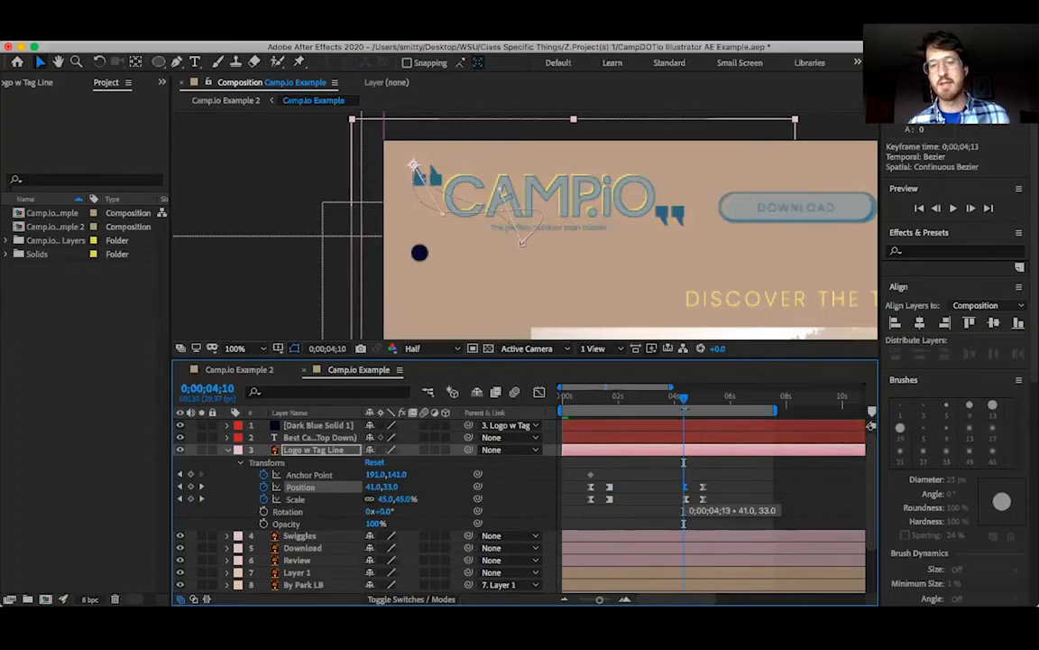
{"action": "mouse_move", "coordinate": [683, 404]}
{"action": "left_mouse_down"}
{"action": "mouse_move", "coordinate": [694, 408]}
{"action": "mouse_move", "coordinate": [679, 407]}
{"action": "left_mouse_up"}
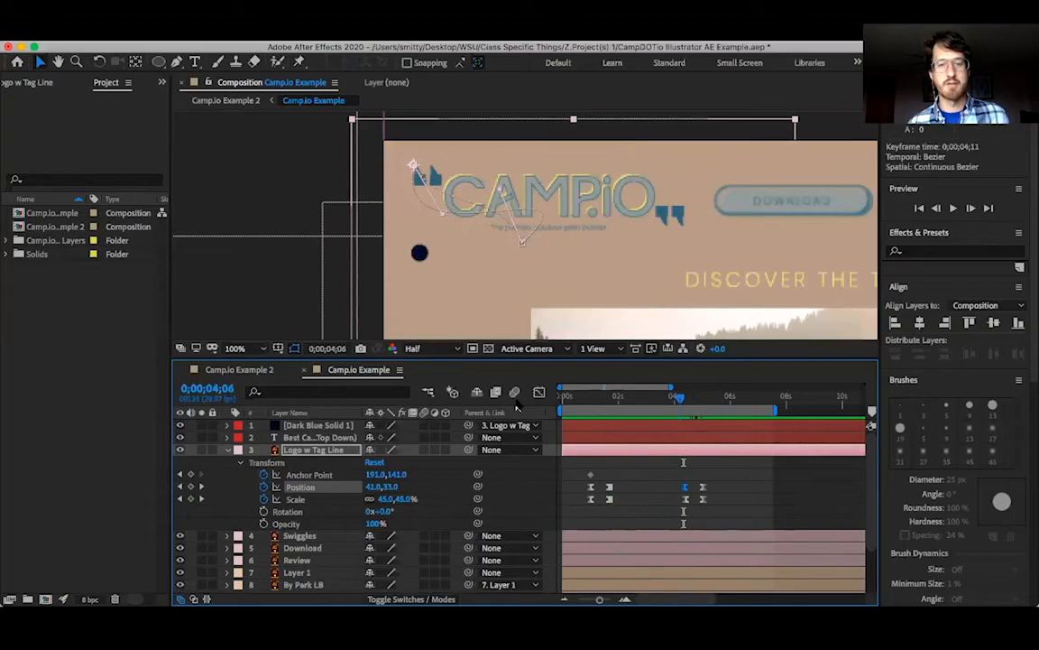
- Alternate between the logo's Position speed graph and the layer bars, selecting all Position keyframes in between
{"action": "left_click", "coordinate": [538, 392]}
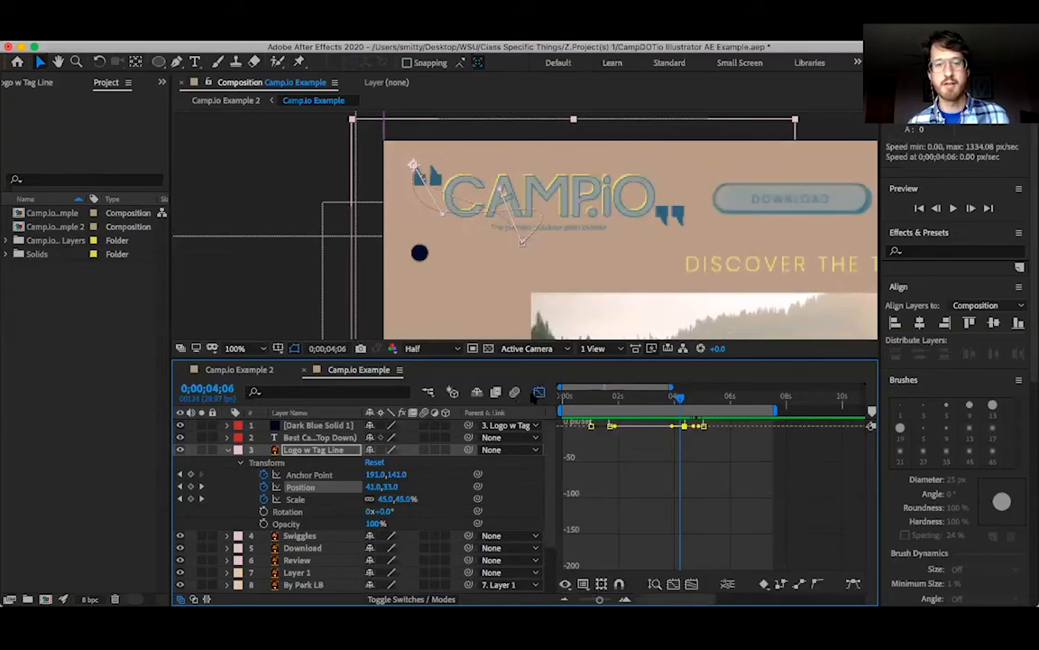
{"action": "key", "text": "shift+F3"}
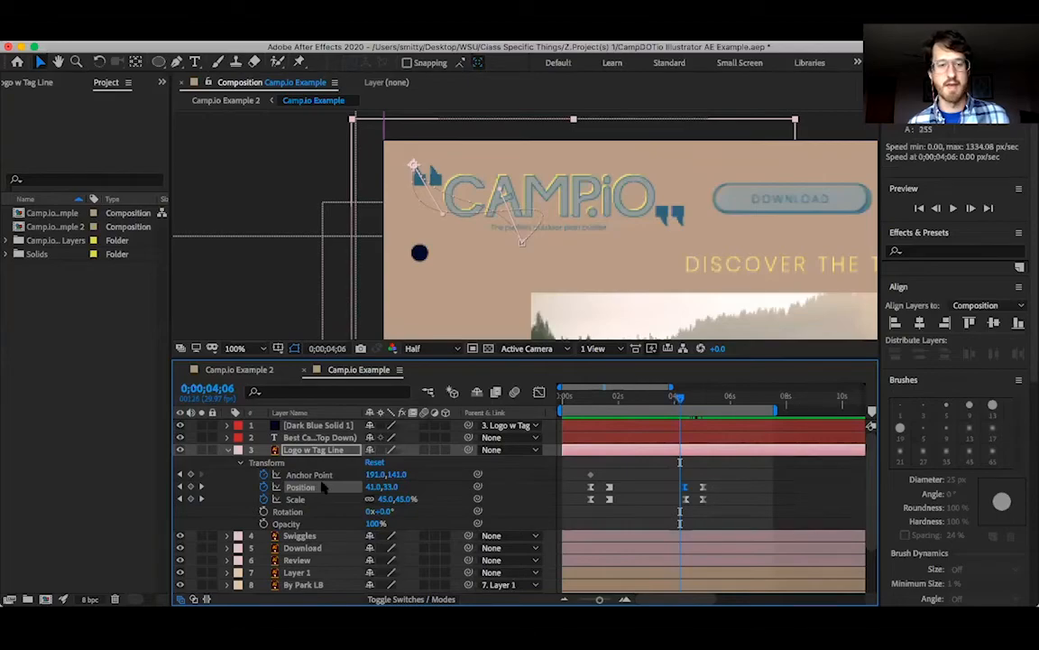
{"action": "left_click", "coordinate": [299, 487]}
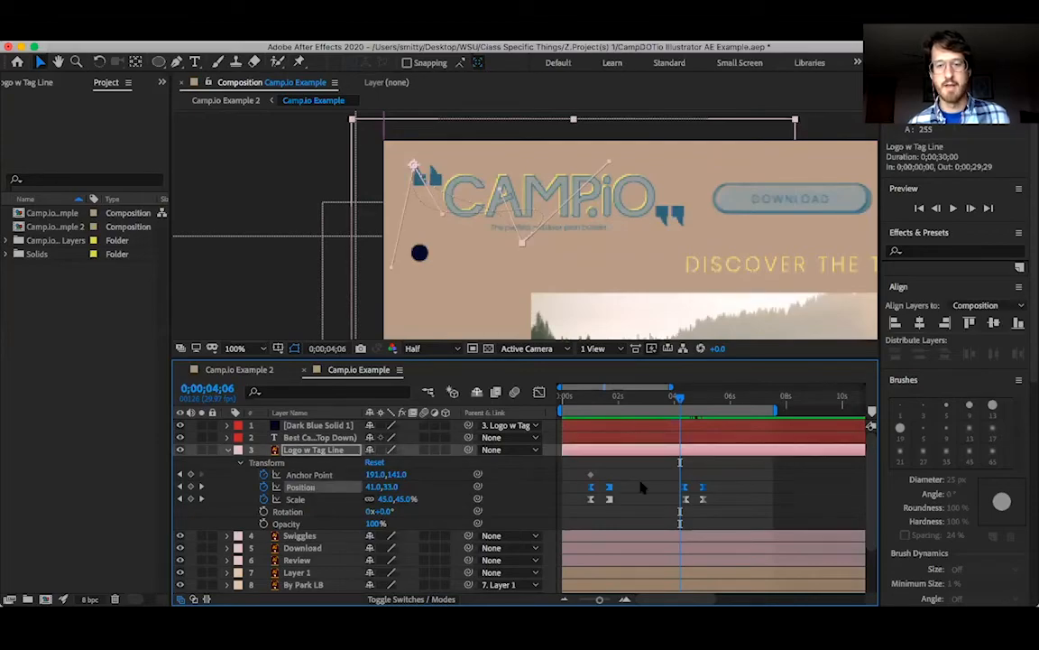
{"action": "key", "text": "super+shift+a"}
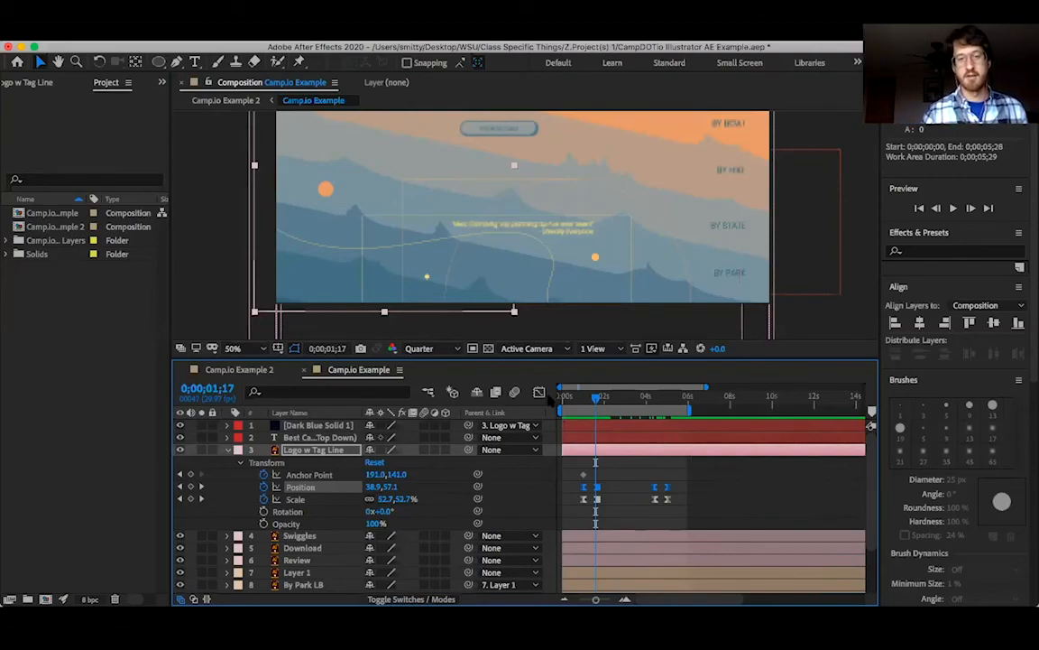
{"action": "left_click", "coordinate": [540, 393]}
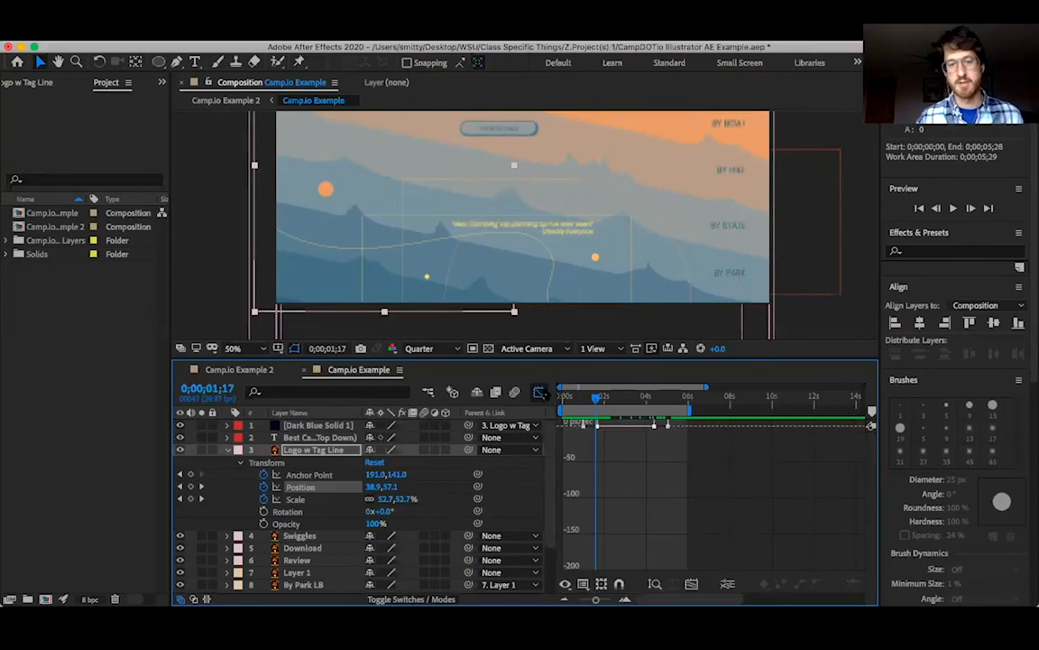
{"action": "left_click", "coordinate": [540, 393]}
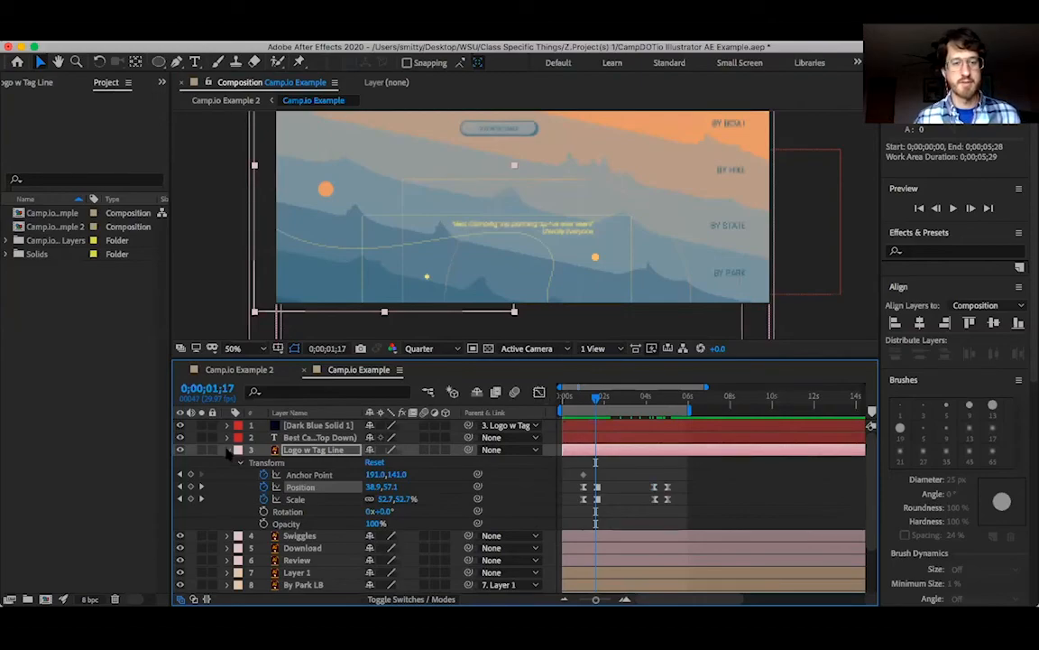
- Collapse the logo layer, reveal only its Position and Scale properties, and reopen its full Transform group
{"action": "left_click", "coordinate": [227, 449]}
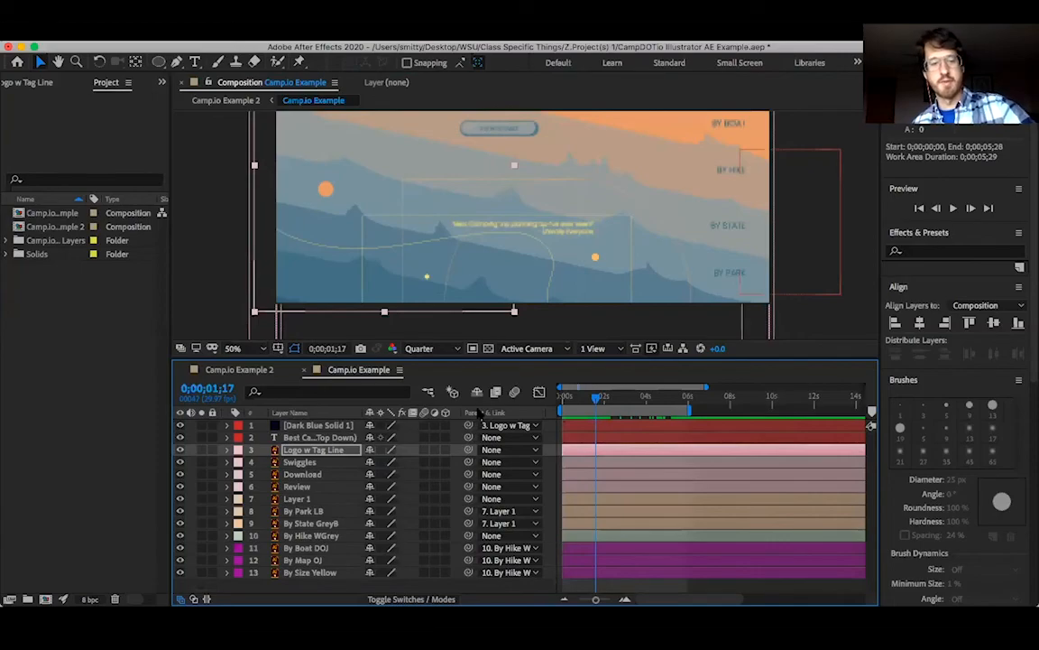
{"action": "key", "text": "p"}
{"action": "key", "text": "shift+s"}
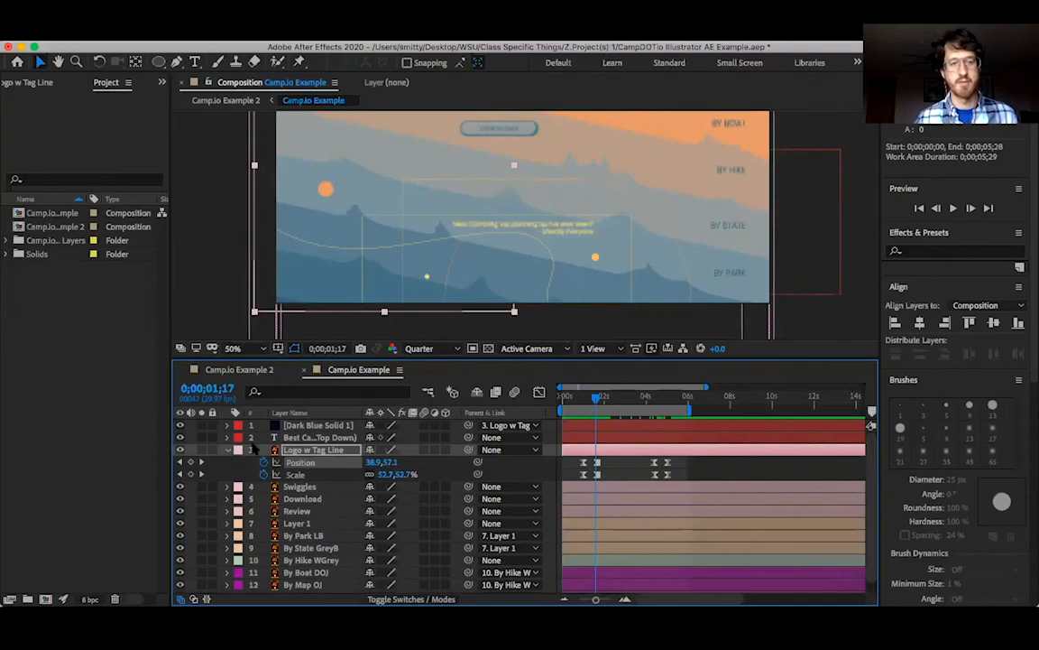
{"action": "left_click", "coordinate": [226, 450]}
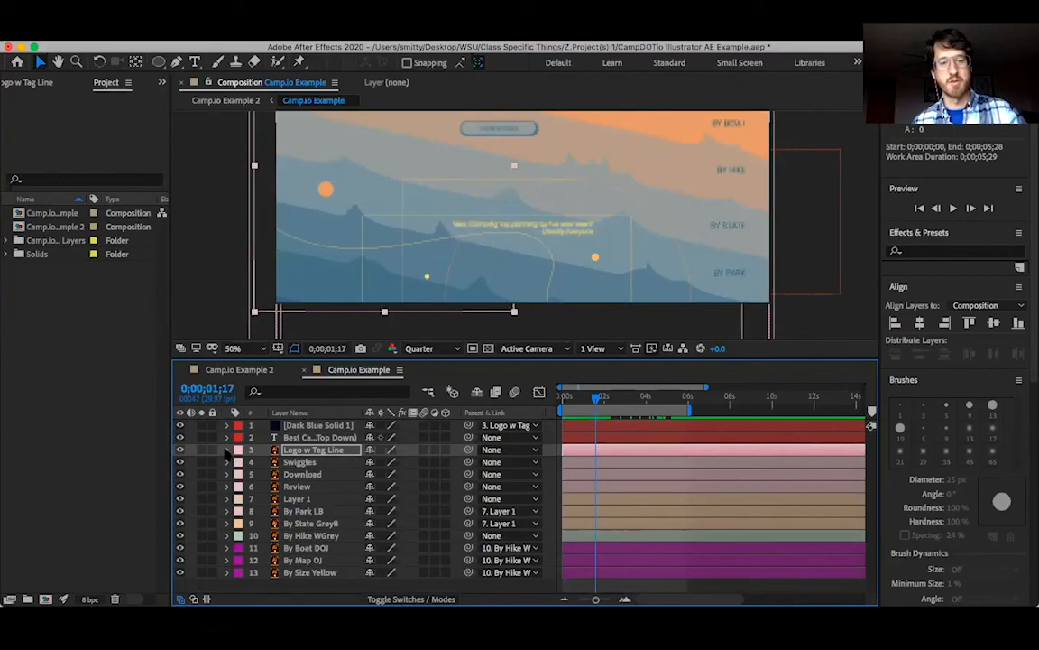
{"action": "left_click", "coordinate": [226, 449]}
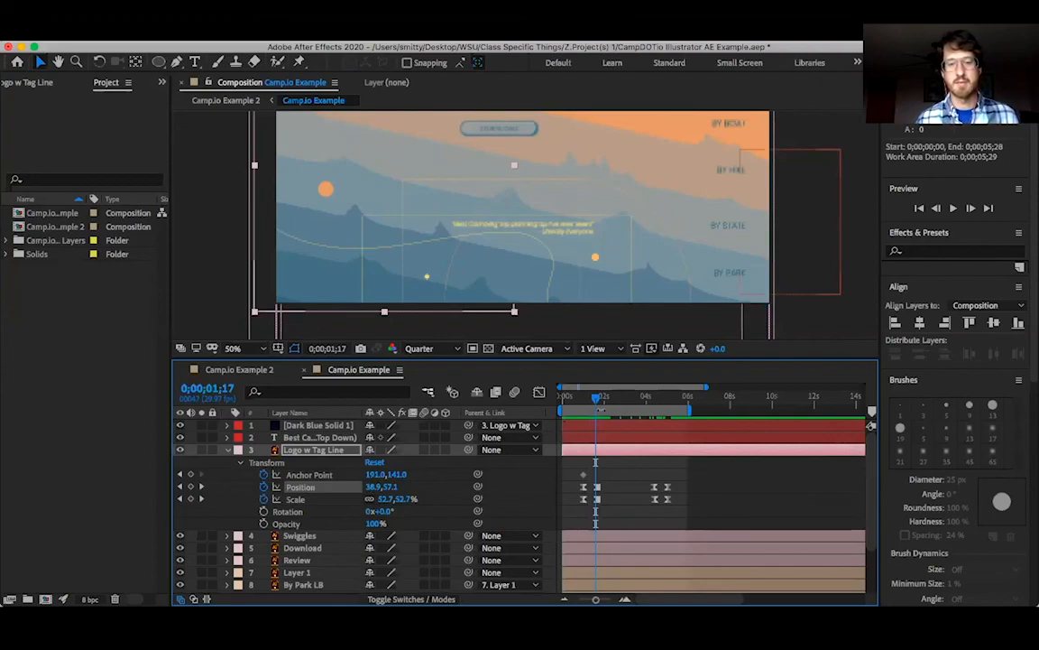
- Go to 0;00;01;10 and examine the peaks of the logo's Position speed curve in the Graph Editor
{"action": "left_click", "coordinate": [595, 397]}
{"action": "left_click_drag", "start_coordinate": [592, 398], "coordinate": [592, 400]}
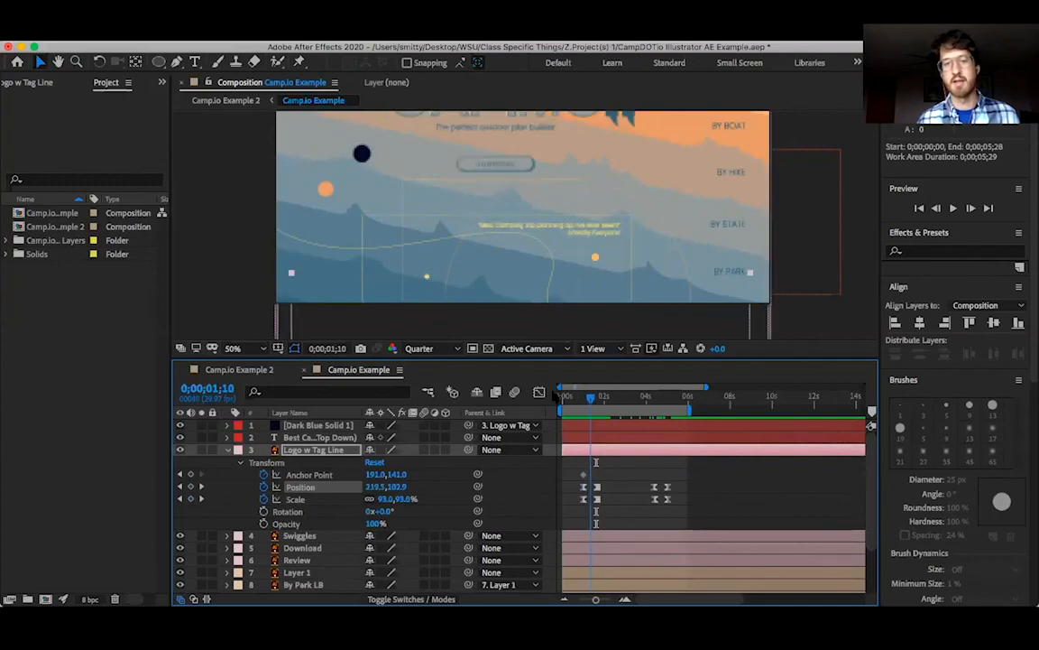
{"action": "left_click", "coordinate": [540, 392]}
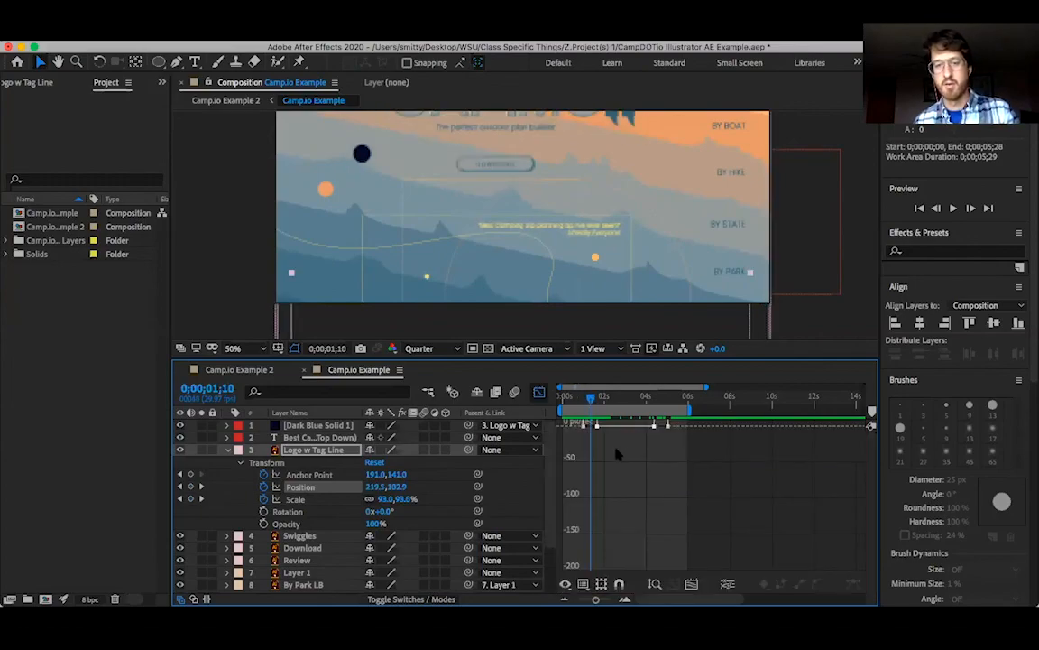
{"action": "scroll", "coordinate": [617, 454], "scroll_direction": "up", "scroll_amount": 2}
{"action": "scroll", "coordinate": [622, 454], "scroll_direction": "up", "scroll_amount": 7}
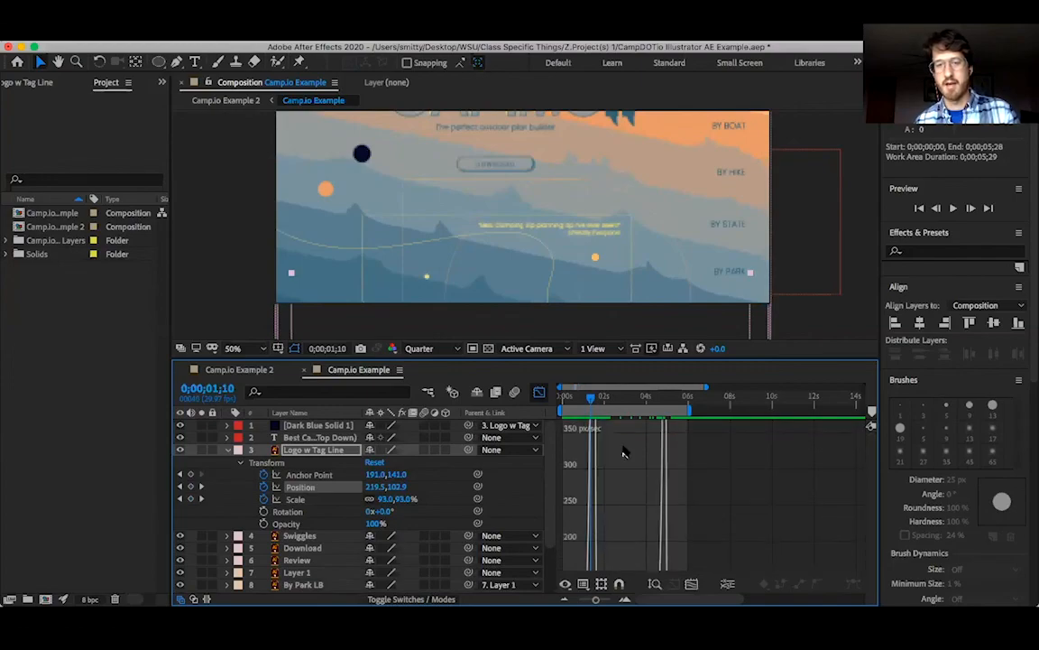